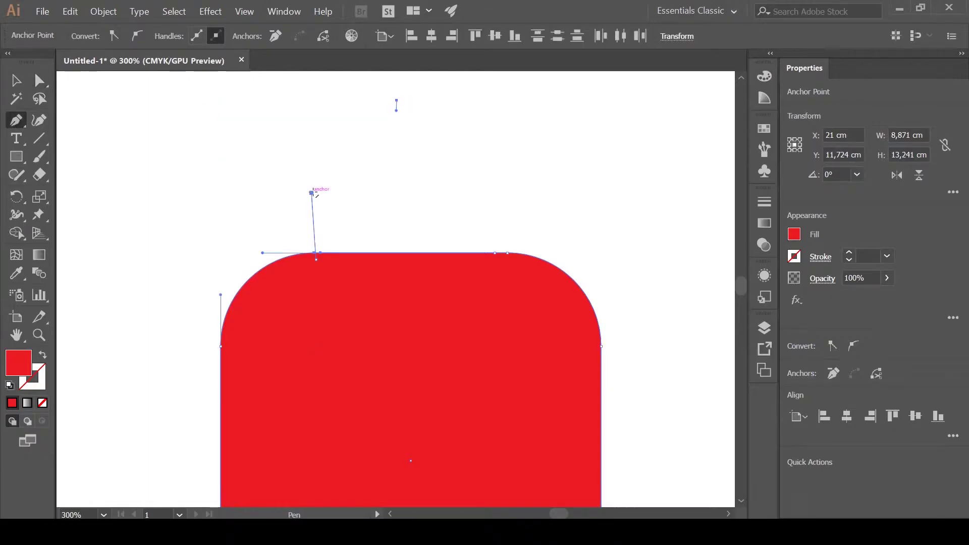
Draw a six-point pointed hair tuft outline on top of the red body.
click(311, 192)
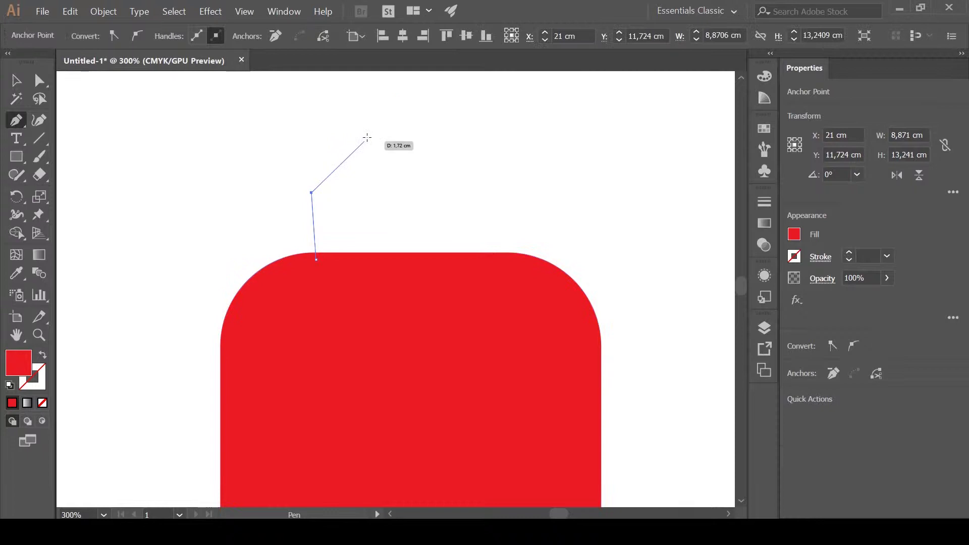
click(388, 87)
click(412, 136)
click(479, 168)
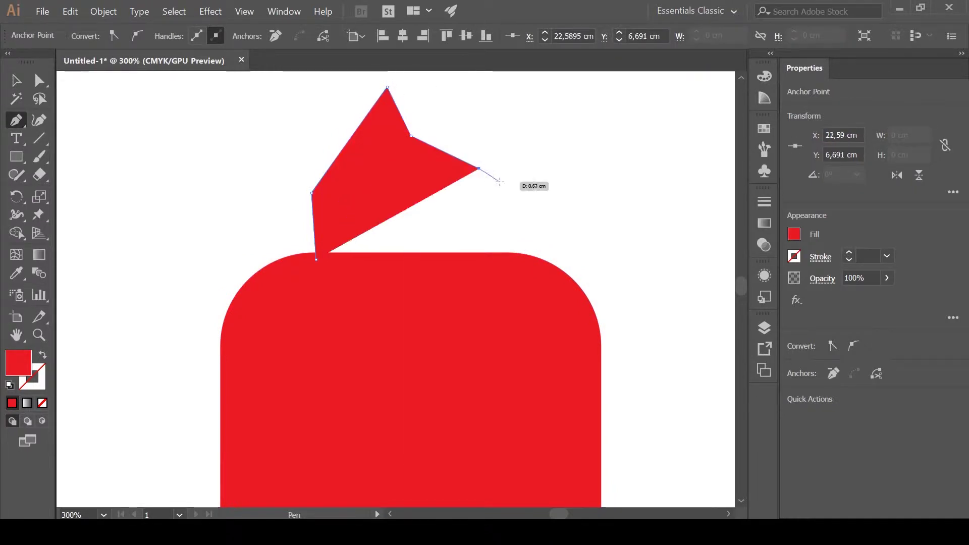
click(508, 185)
click(505, 254)
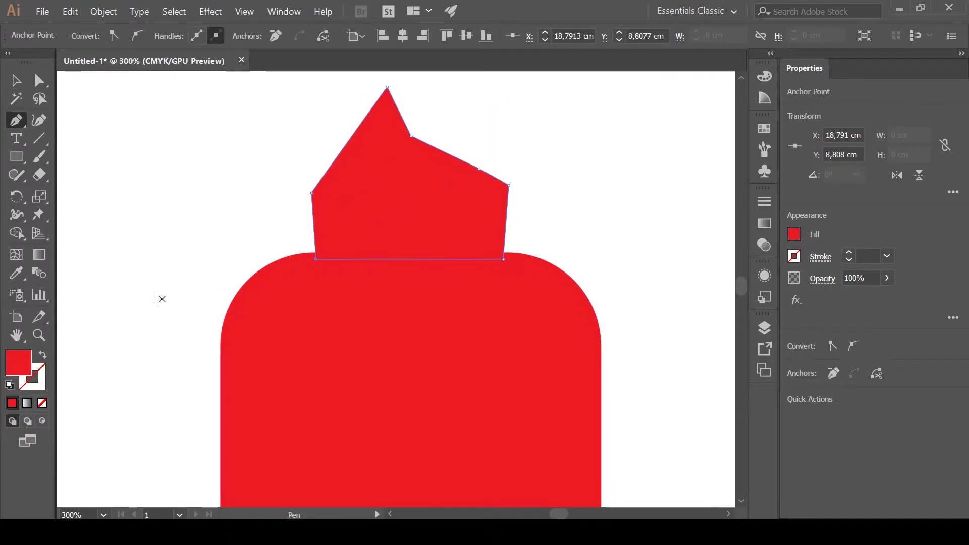
key(v)
Round the tuft's corners and reshape its left bump with live-corner widgets.
key(a)
click(509, 184)
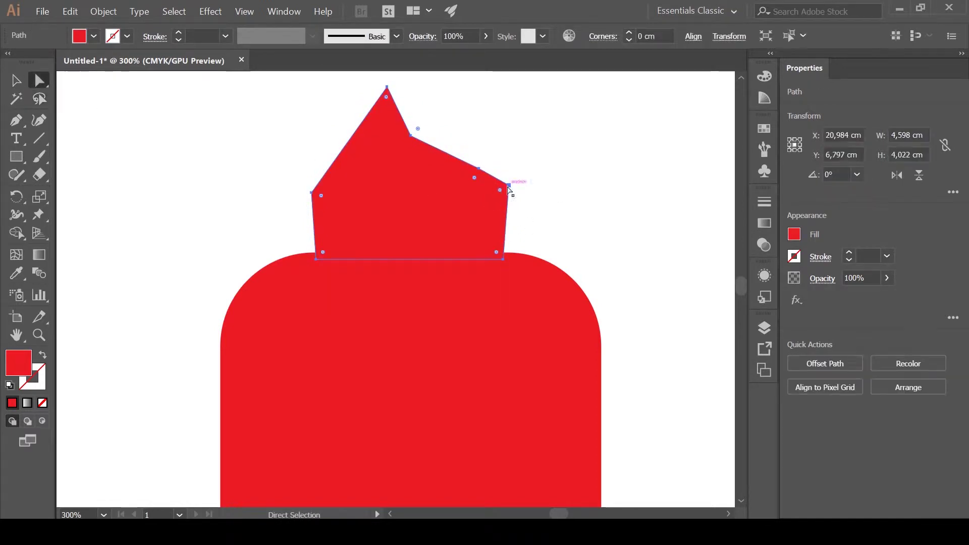
drag(502, 193, 499, 199)
drag(418, 130, 433, 119)
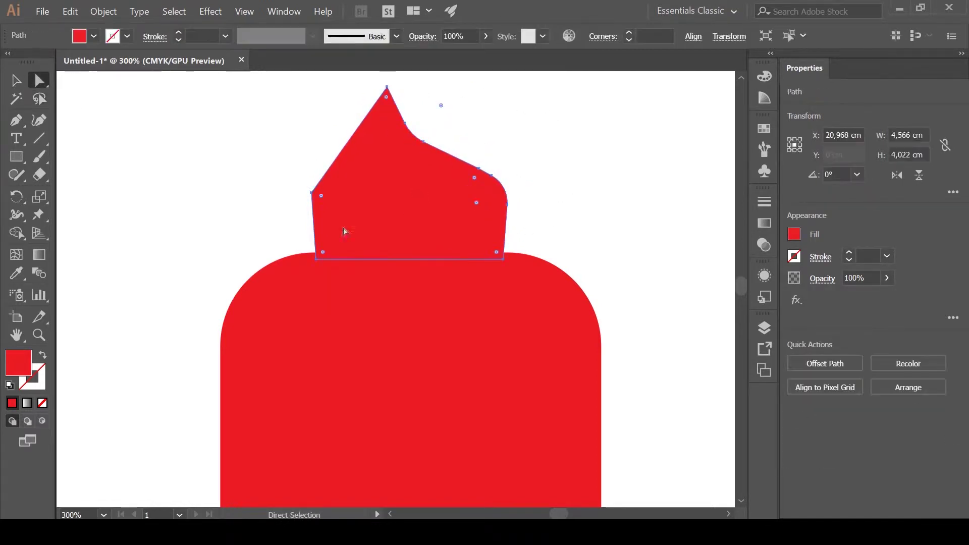
drag(323, 194, 320, 199)
drag(387, 87, 385, 91)
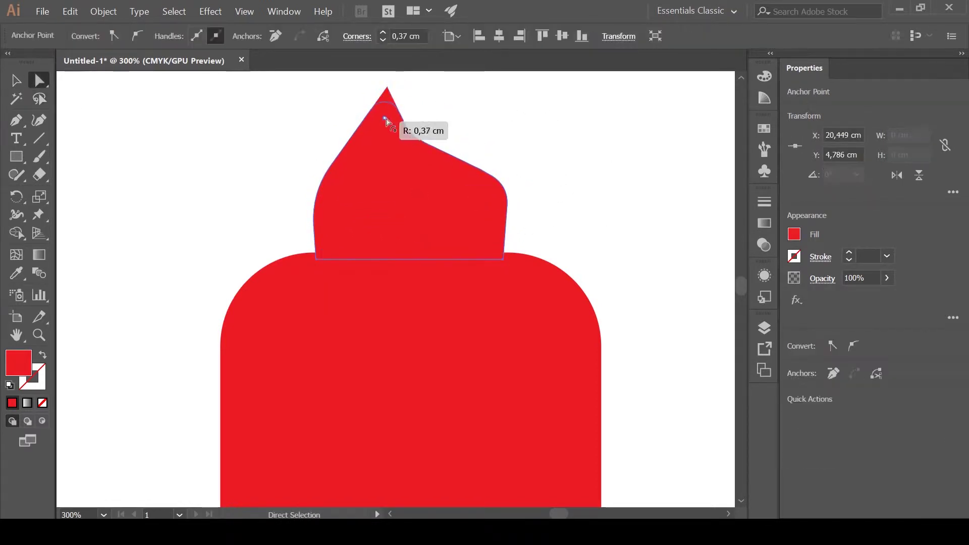
drag(330, 167, 348, 176)
Round the tuft's upper-right corner, redoing it after an undo.
click(417, 141)
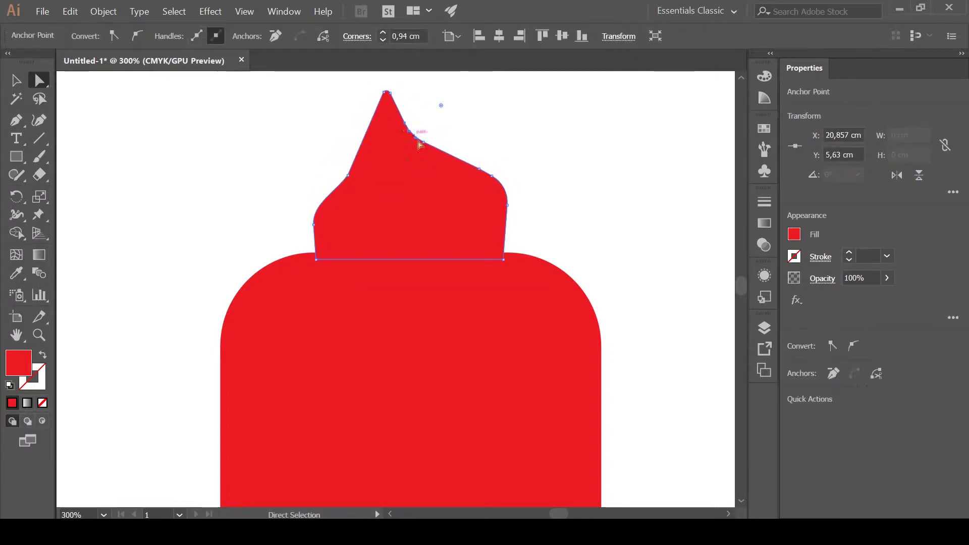
click(479, 169)
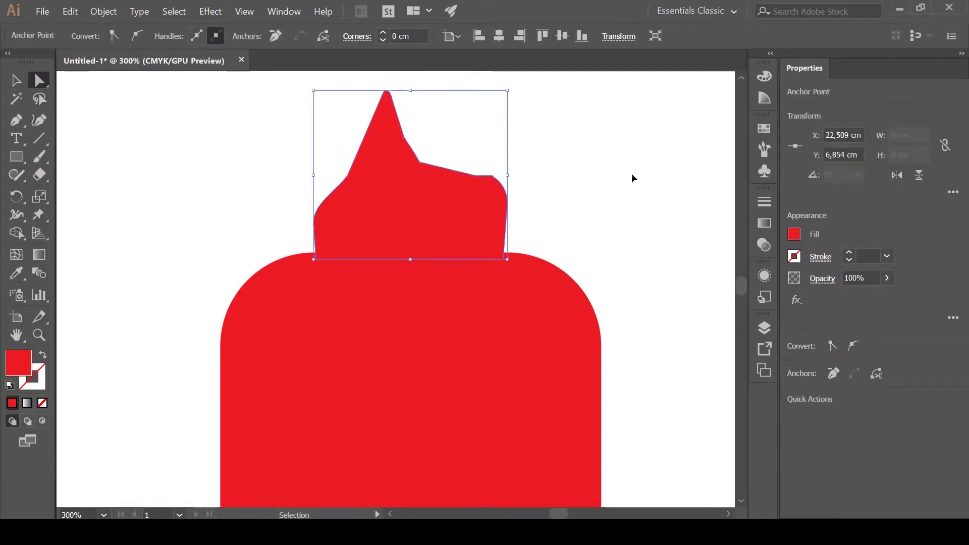
key(ctrl+z)
click(479, 170)
drag(480, 178, 486, 174)
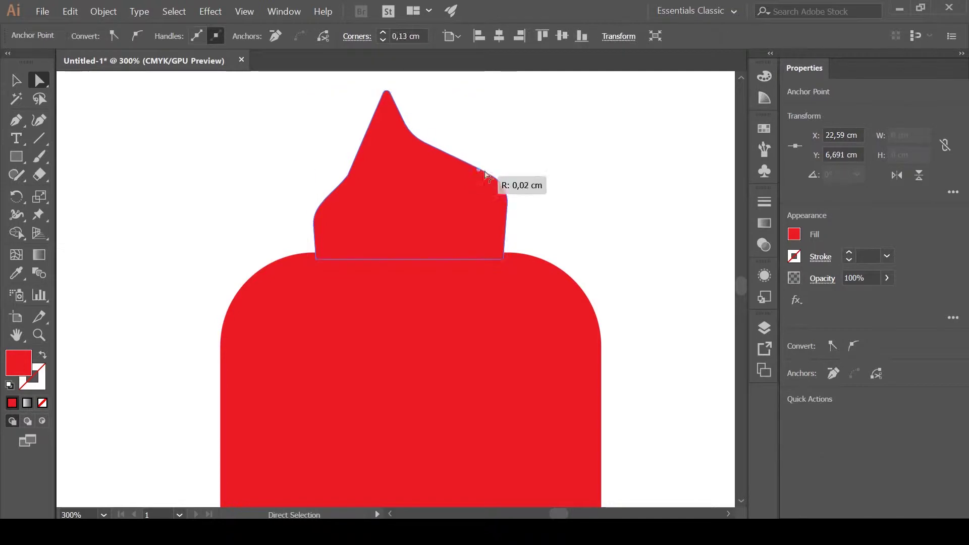
click(595, 235)
Duplicate the hair tuft slightly to the right and make the copy shorter.
key(v)
click(424, 202)
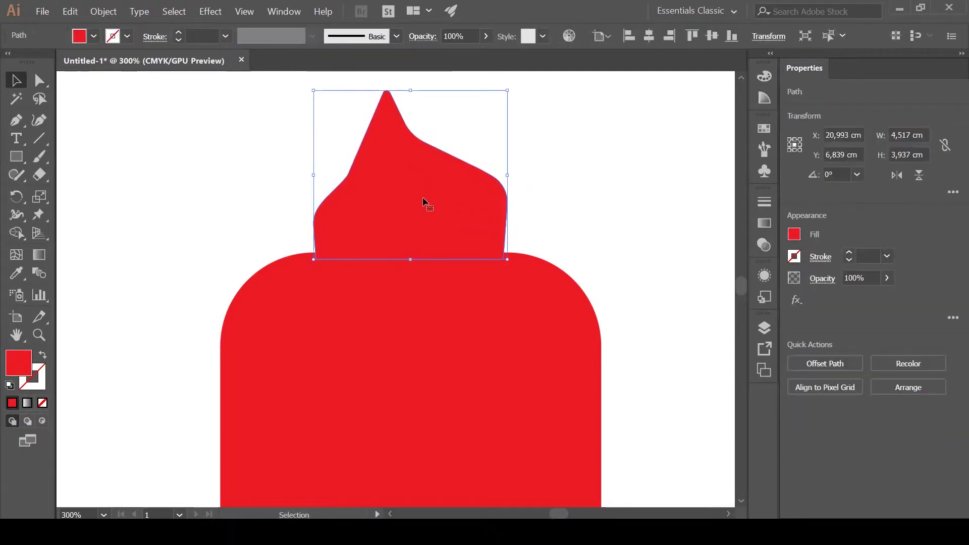
drag(444, 196, 445, 196)
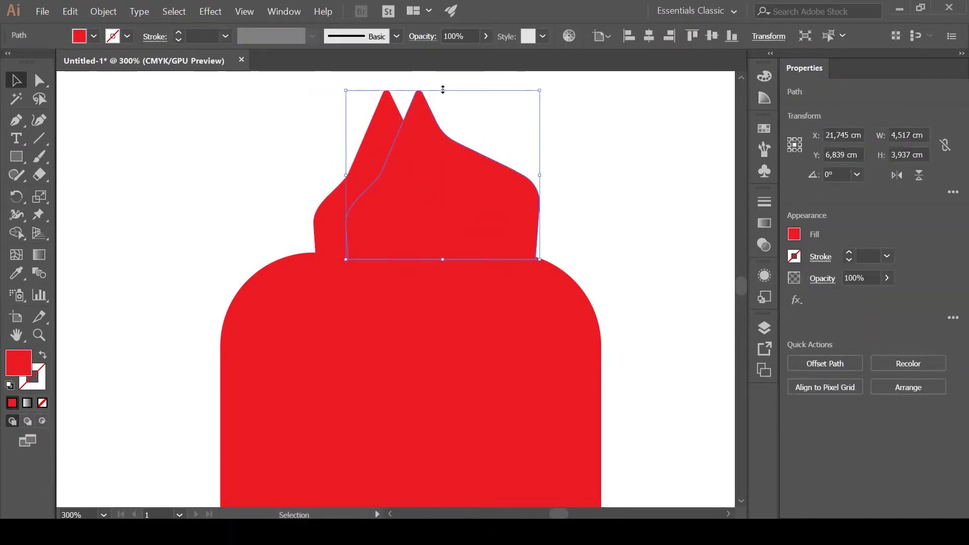
drag(443, 101, 444, 101)
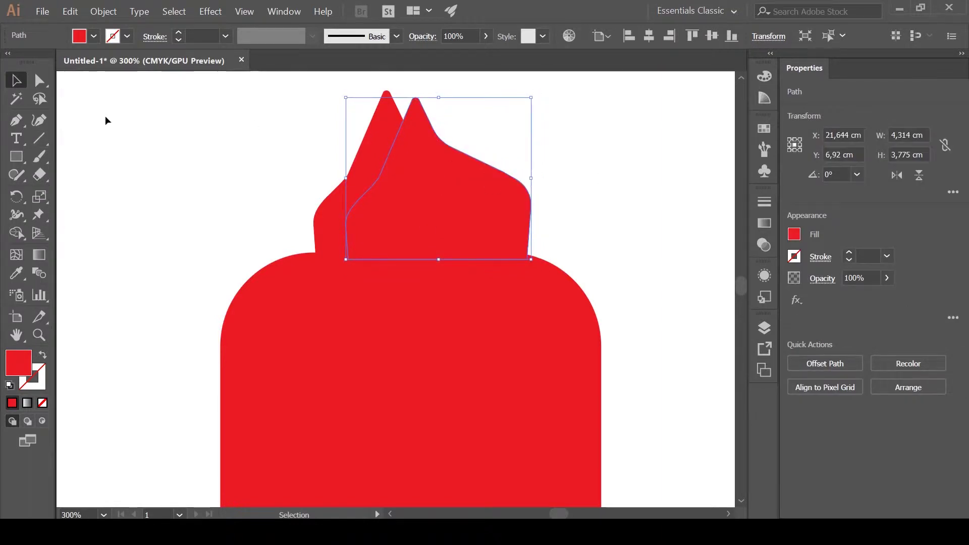
Move the copied tuft further right and pull its right edge in to narrow it.
key(a)
drag(555, 156, 492, 192)
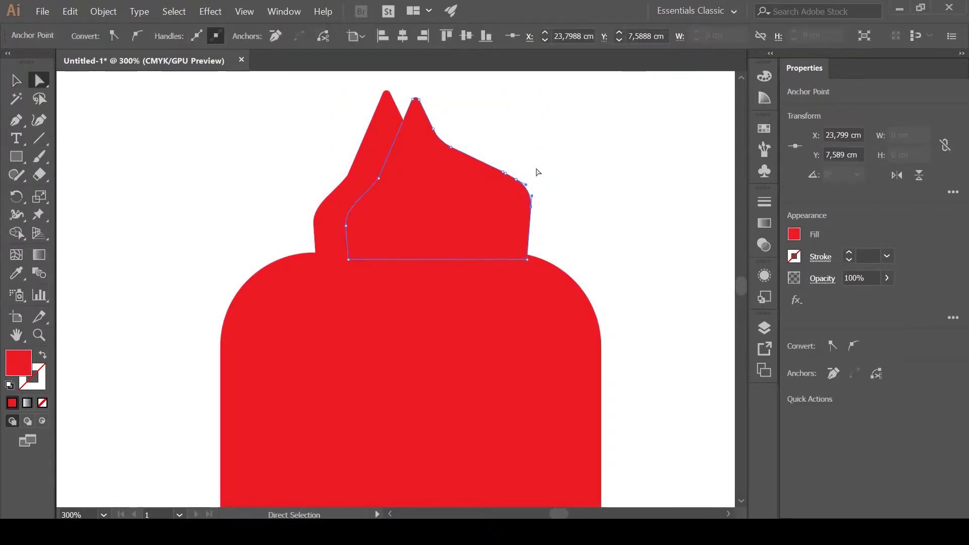
key(v)
drag(530, 220, 554, 221)
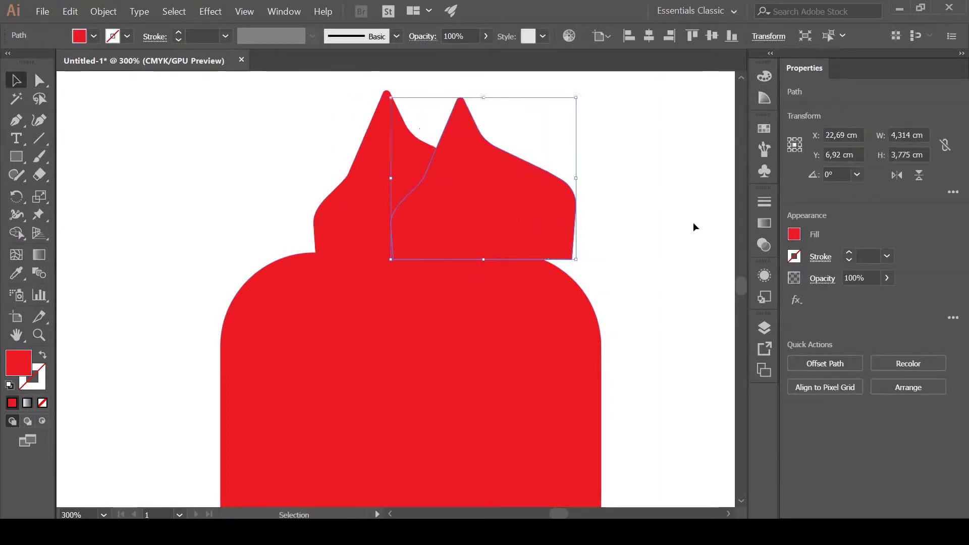
key(a)
click(614, 168)
drag(553, 265, 552, 169)
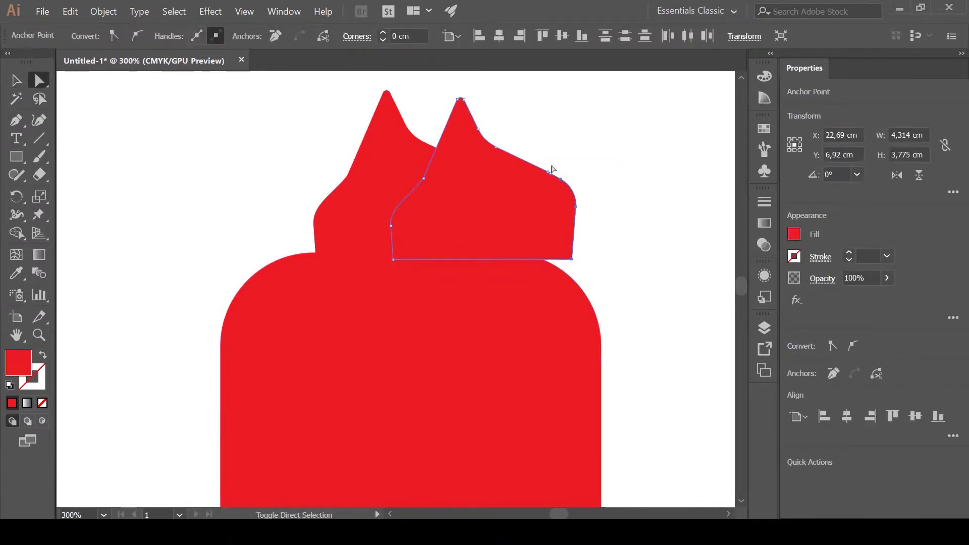
drag(574, 213, 459, 231)
Position the copy over the tuft and reshape it into a thin second spike.
key(v)
click(600, 197)
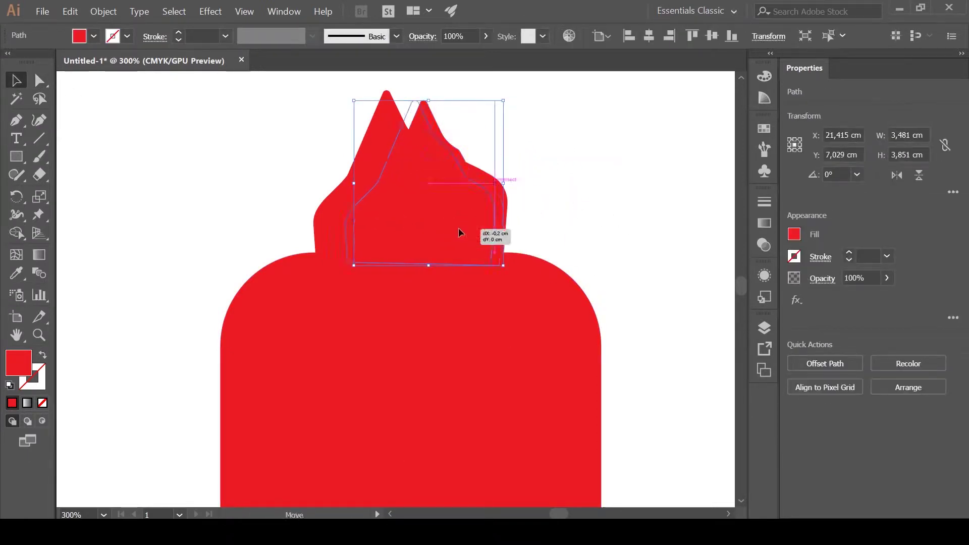
click(469, 161)
key(a)
click(446, 174)
click(464, 159)
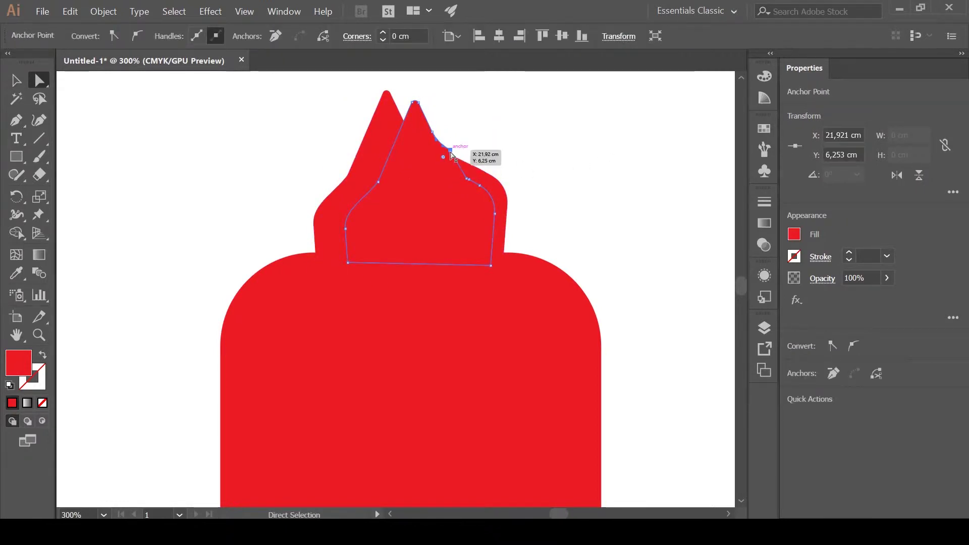
drag(435, 149, 424, 143)
click(426, 140)
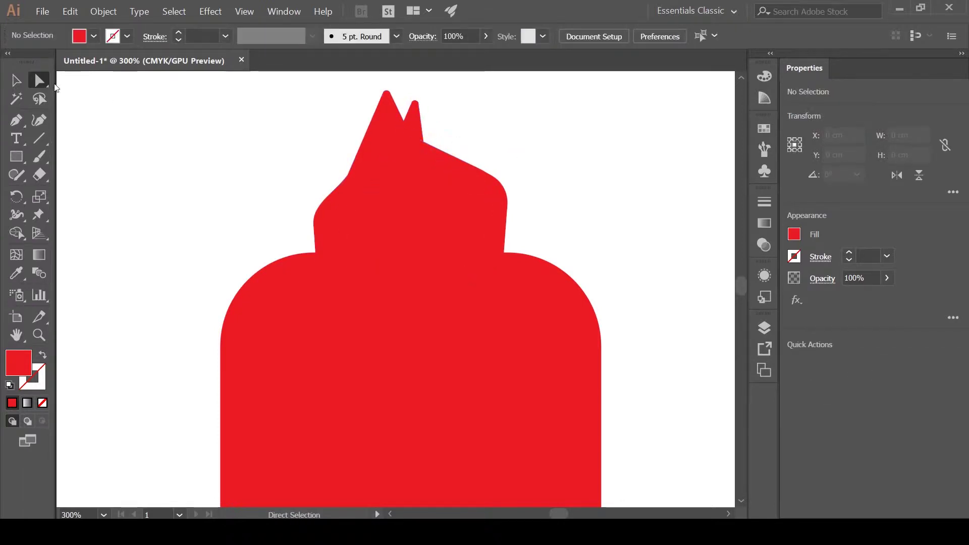
Undo two spike adjustments, then merge both spikes into one shape with Shape Builder.
key(v)
click(454, 166)
key(ctrl+z)
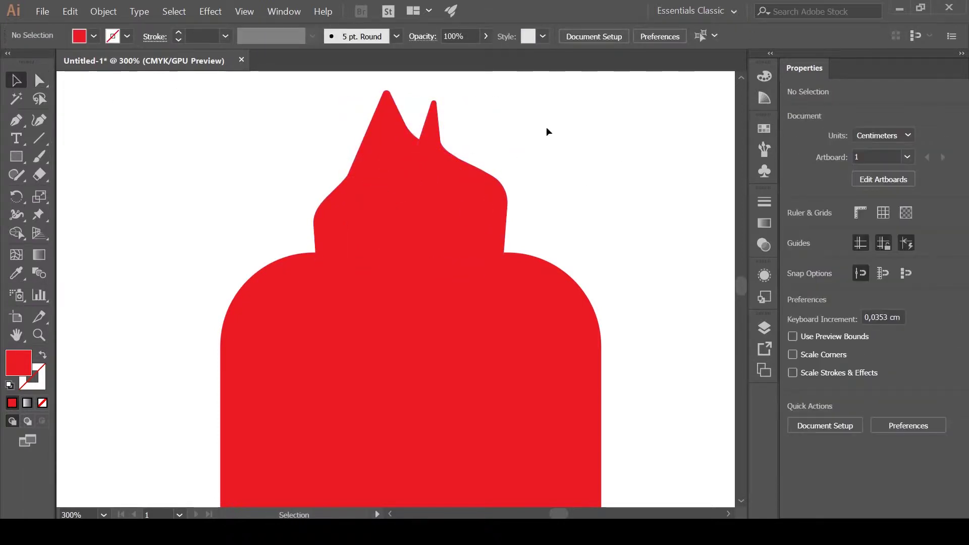
key(ctrl+z)
shift+click(498, 187)
key(shift+m)
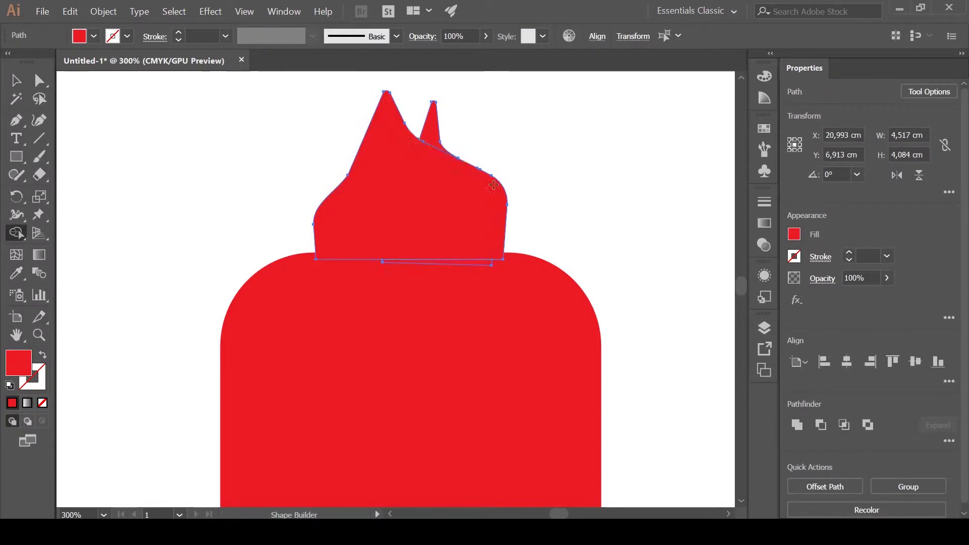
drag(389, 126, 474, 267)
Fill the merged hair beige and the body yellow from the swatches.
key(v)
click(94, 36)
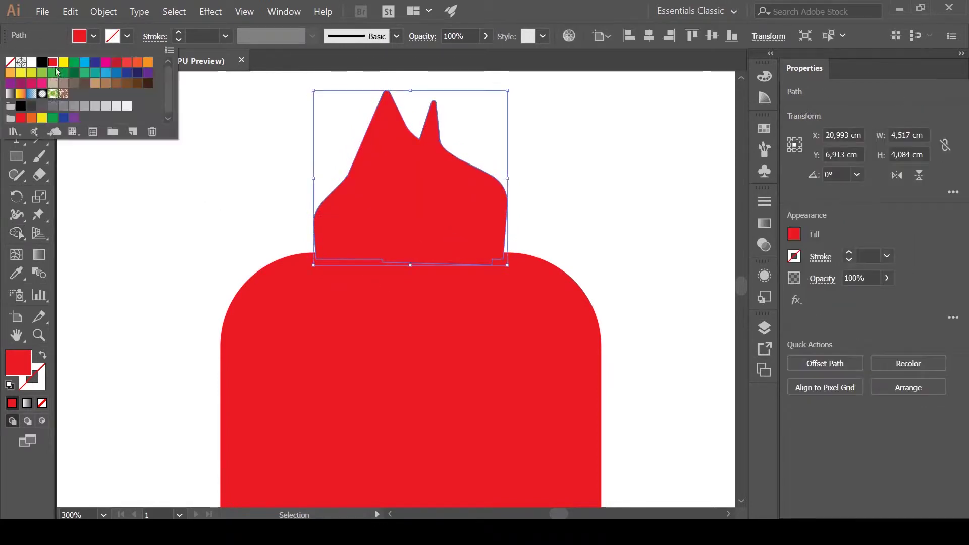
click(52, 83)
click(238, 283)
click(94, 36)
click(64, 61)
click(656, 152)
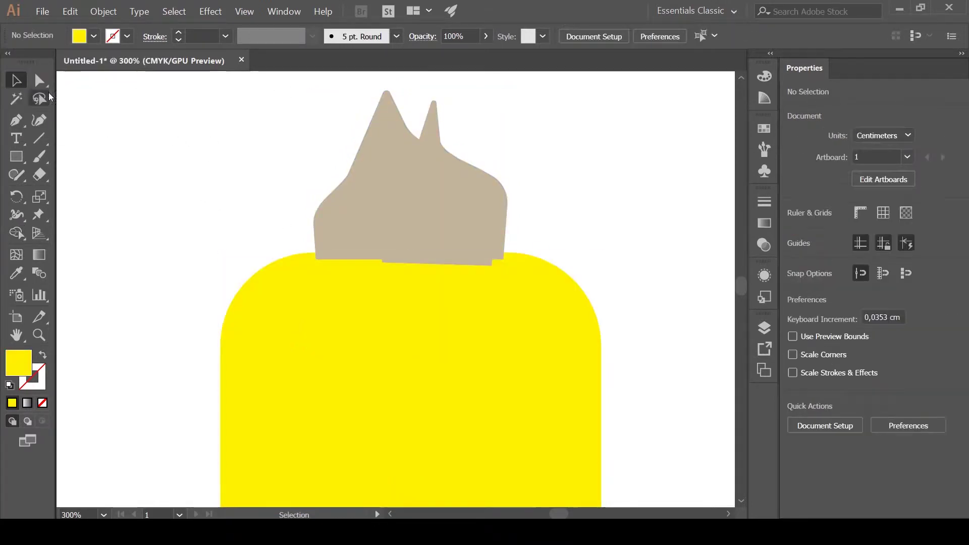
click(479, 202)
Try the right-click stacking options on the hair and body.
right_click(407, 216)
click(489, 328)
right_click(440, 221)
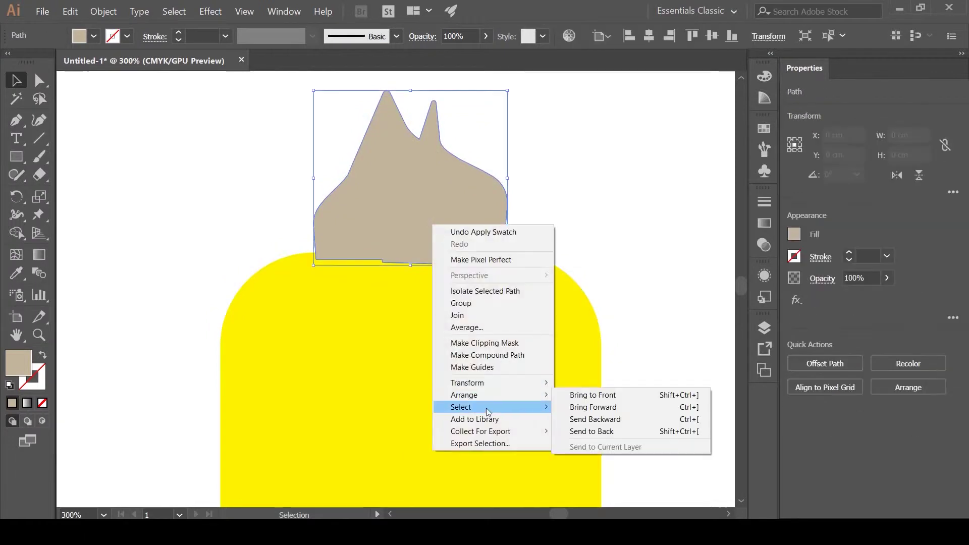
right_click(502, 221)
click(639, 268)
right_click(536, 89)
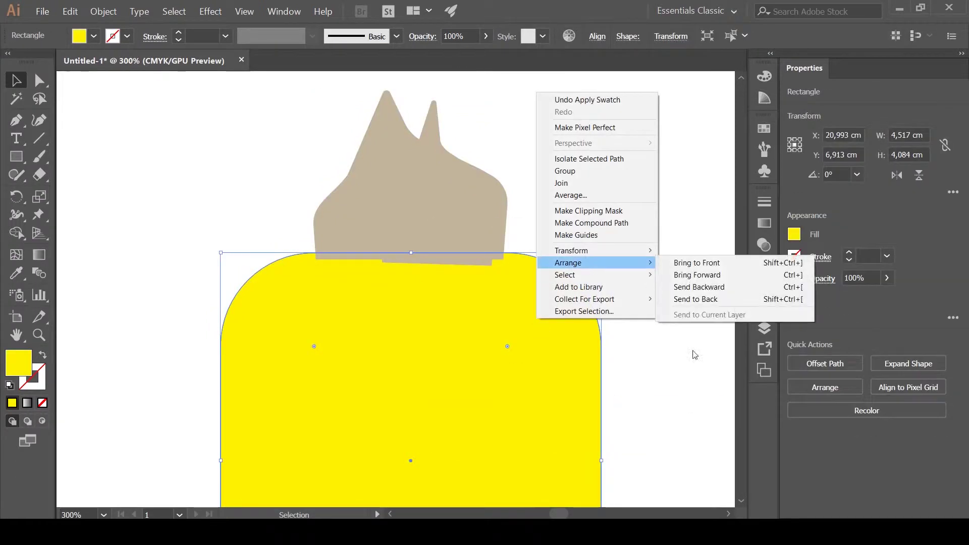
click(656, 152)
Delete the stray white paths in Layers and move the body above the hair.
click(764, 329)
click(673, 376)
shift+click(673, 391)
key(Delete)
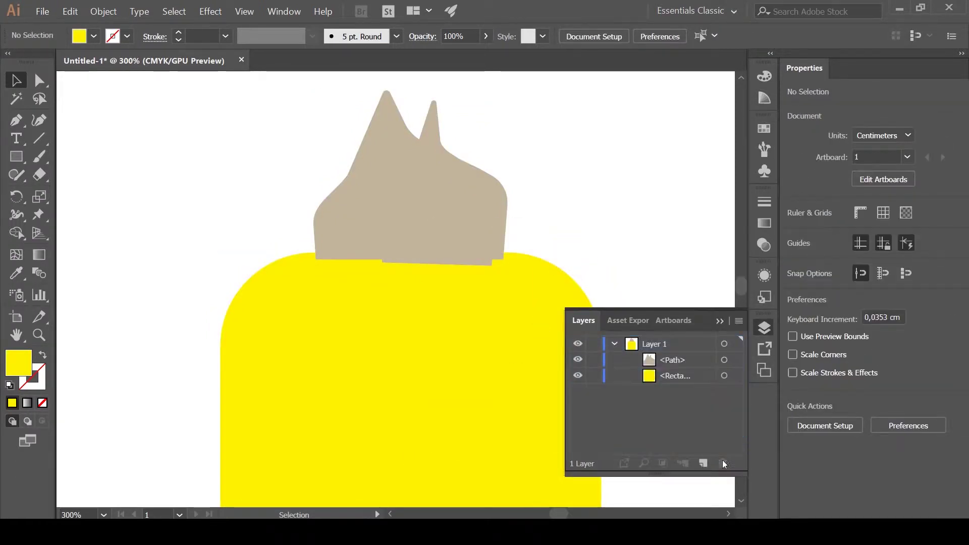
drag(676, 375, 675, 356)
click(765, 328)
key(ctrl+minus)
Draw a black circle for the left eye and stack it onto the other circle.
key(l)
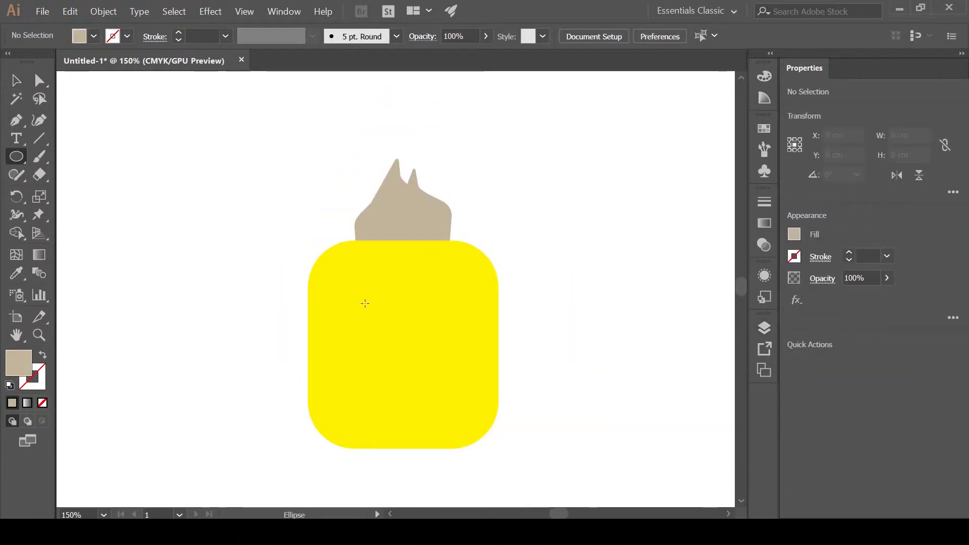
drag(371, 320, 454, 317)
key(v)
click(94, 36)
click(48, 65)
click(362, 318)
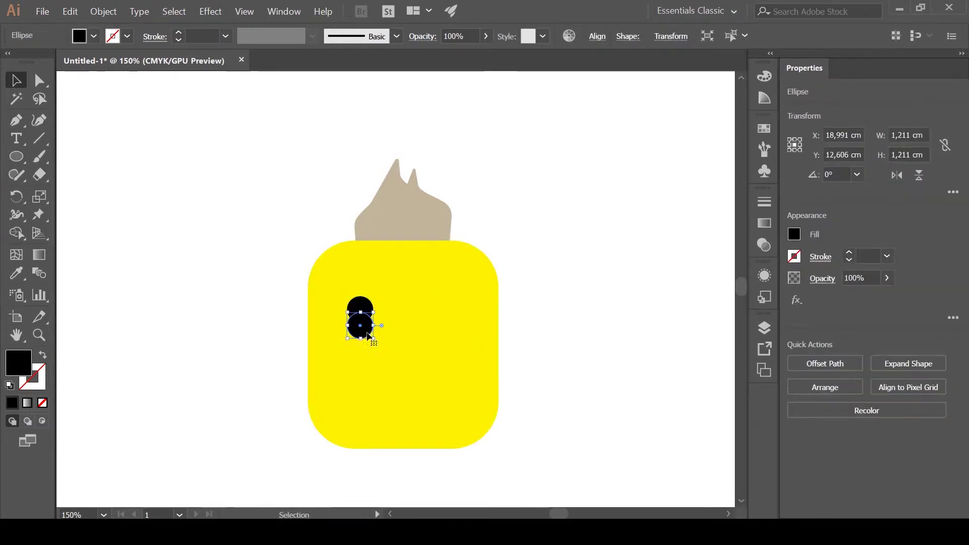
drag(367, 335, 367, 316)
Place a small white highlight circle inside the black eye.
key(ctrl+plus)
key(ctrl+plus)
key(ctrl+plus)
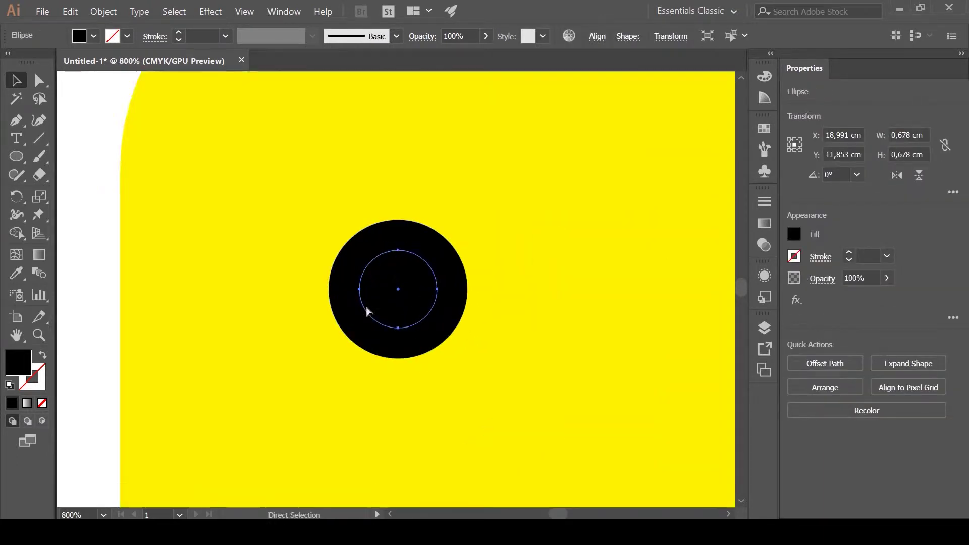
drag(419, 293, 419, 271)
click(94, 36)
click(31, 65)
click(113, 208)
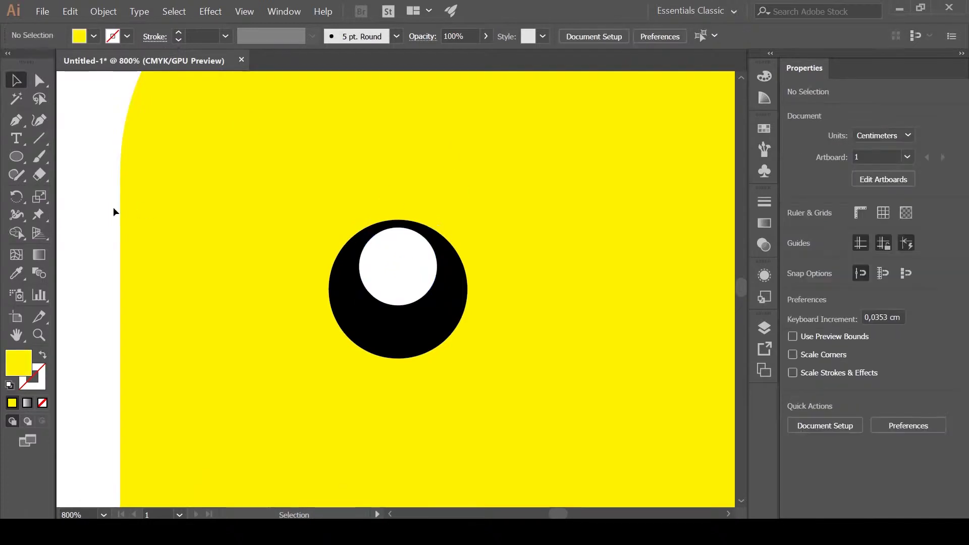
key(ctrl+minus)
key(ctrl+minus)
key(ctrl+minus)
Alt-drag the eye and its highlight right to create the second eye.
click(407, 289)
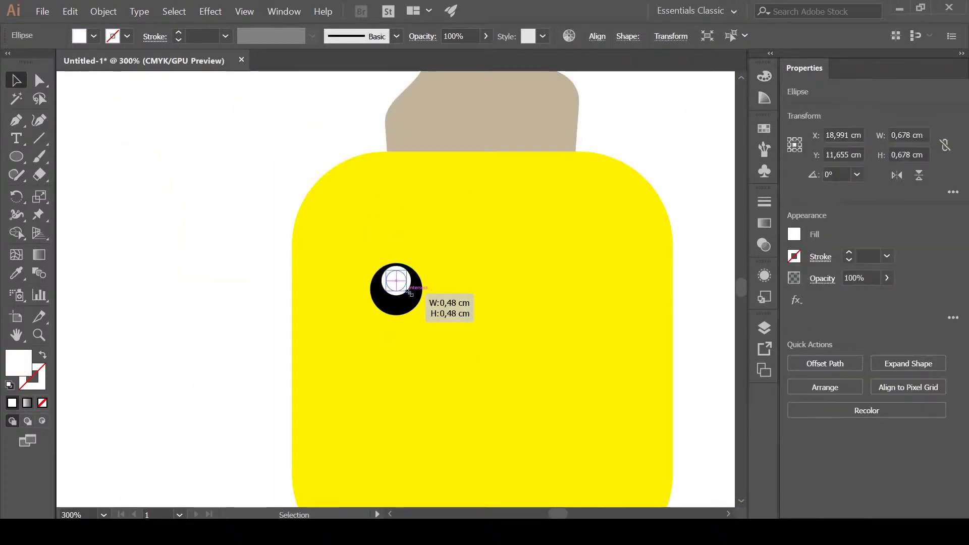
shift+click(417, 307)
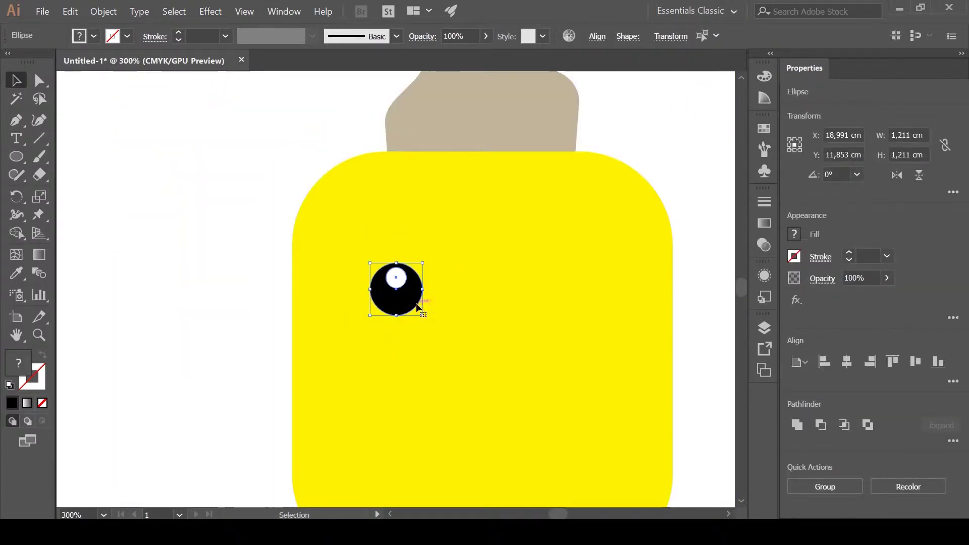
drag(409, 297, 592, 297)
key(ctrl+shift+a)
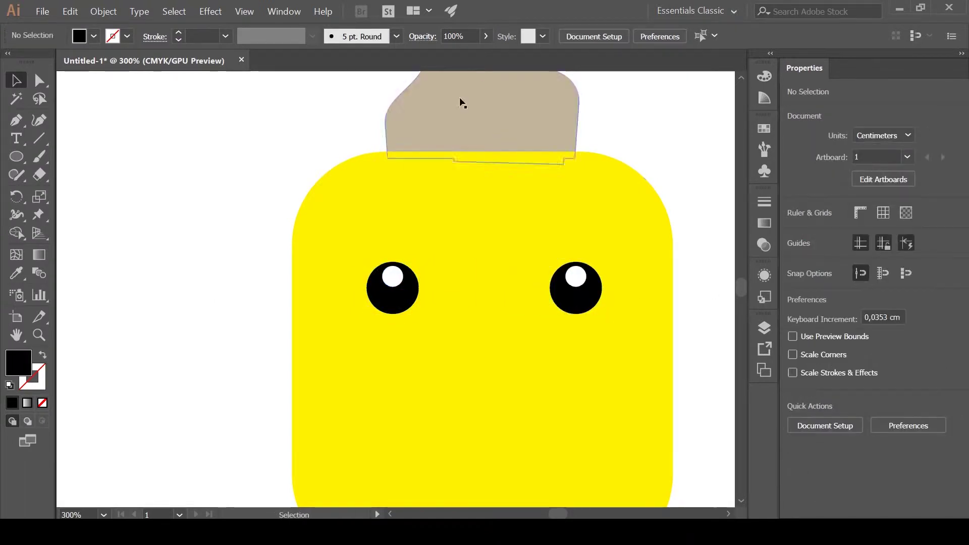
click(17, 120)
Draw a closed curved eyebrow shape above the left eye with the Pen tool.
click(344, 221)
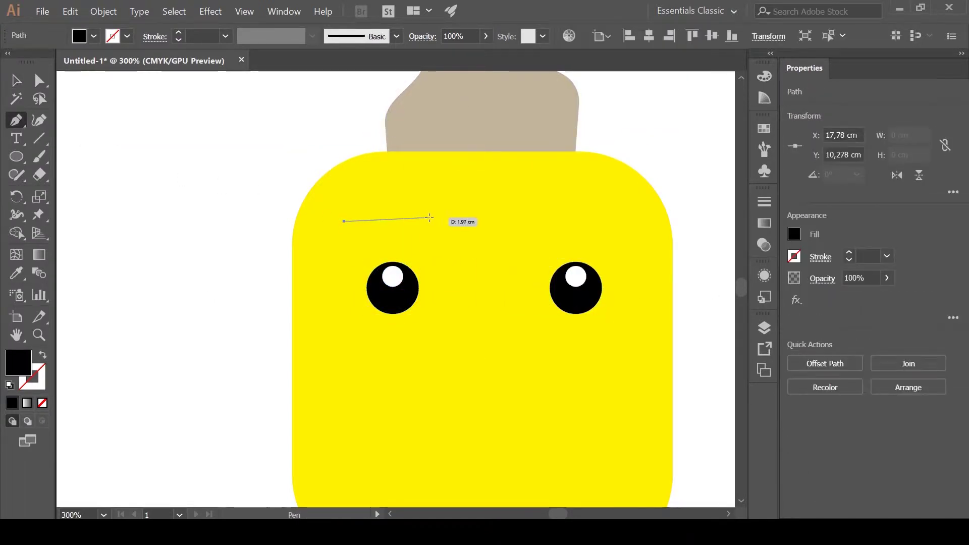
drag(463, 232, 427, 228)
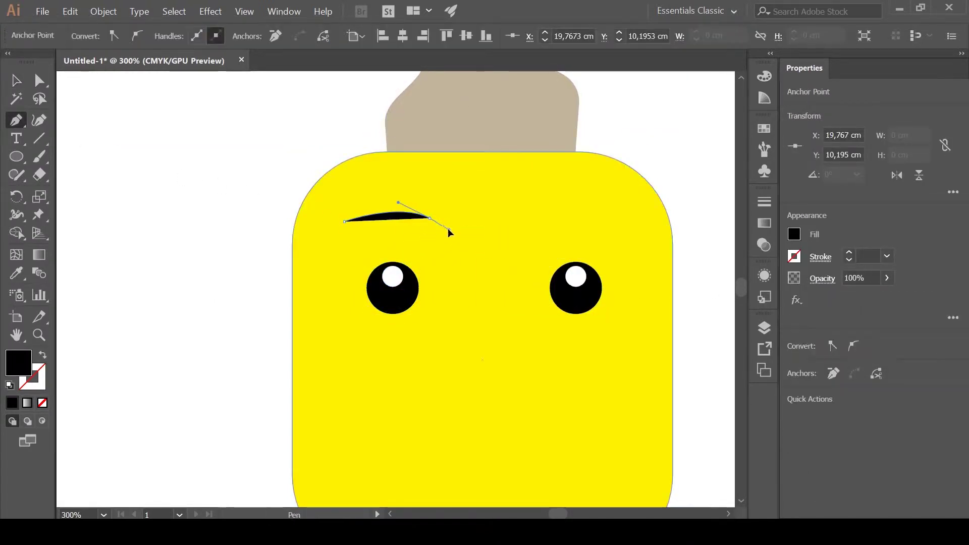
click(426, 228)
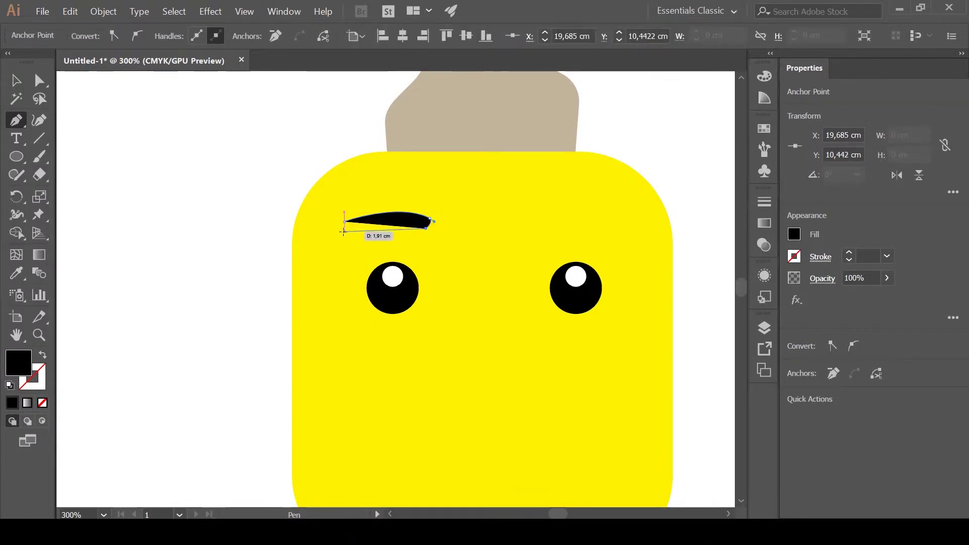
drag(344, 221, 353, 218)
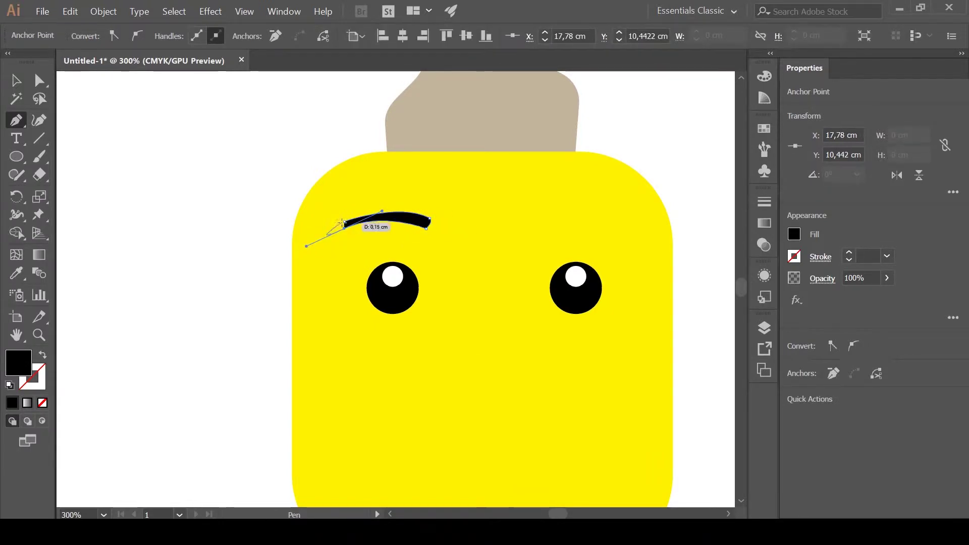
key(v)
Reshape the eyebrow's left tip into a taper.
key(a)
click(343, 228)
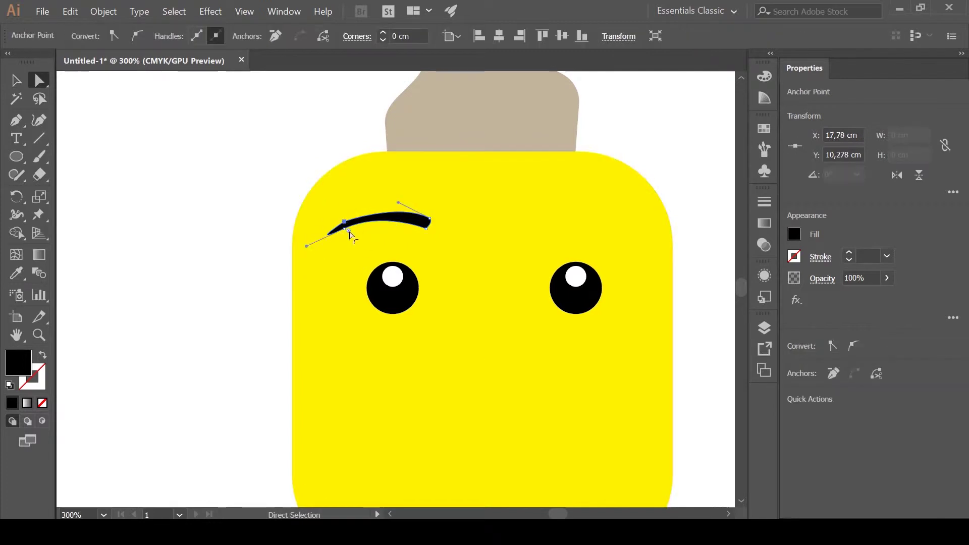
drag(322, 242, 333, 234)
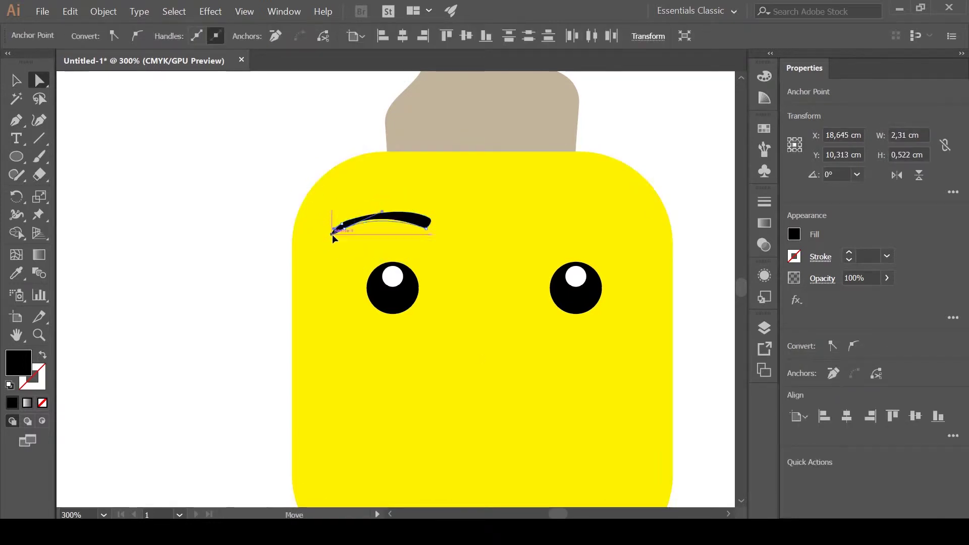
key(ctrl+shift+a)
key(v)
Copy the eyebrow to the right and select it with the right eye.
click(415, 223)
right_click(415, 224)
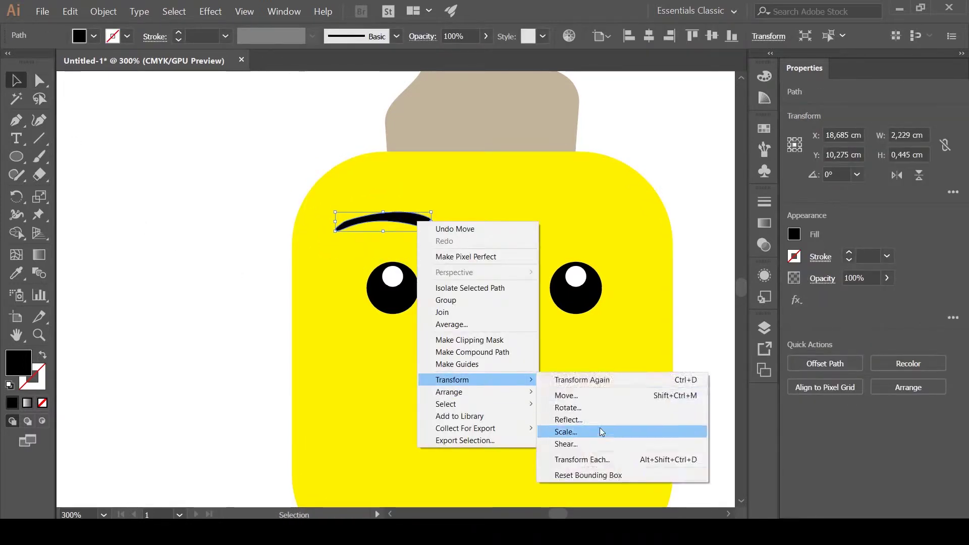
click(547, 421)
mouse_move(394, 222)
mouse_down()
mouse_move(574, 228)
mouse_move(376, 218)
mouse_up()
key(ctrl+shift+a)
click(584, 281)
shift+click(572, 218)
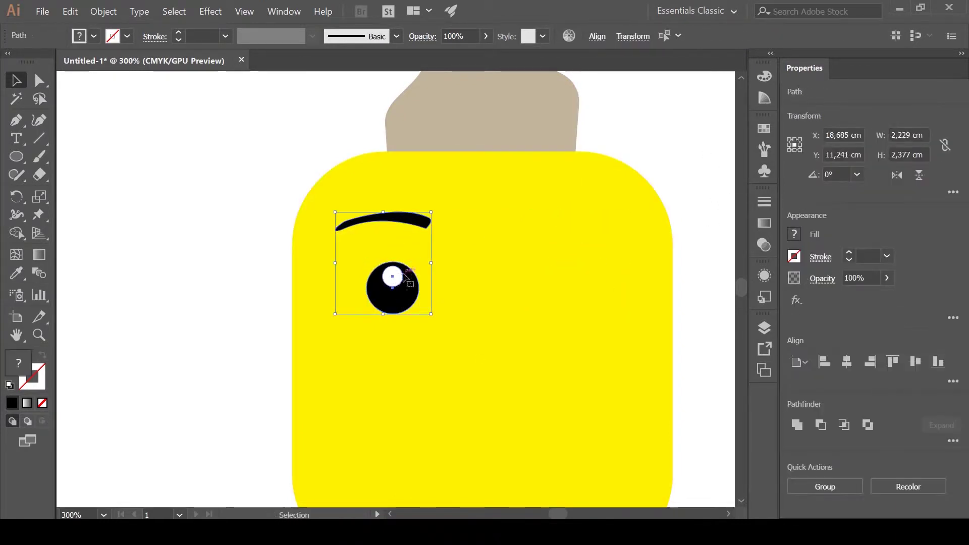
Reflect the right eye and eyebrow horizontally to mirror the brow.
right_click(403, 270)
click(576, 460)
click(494, 339)
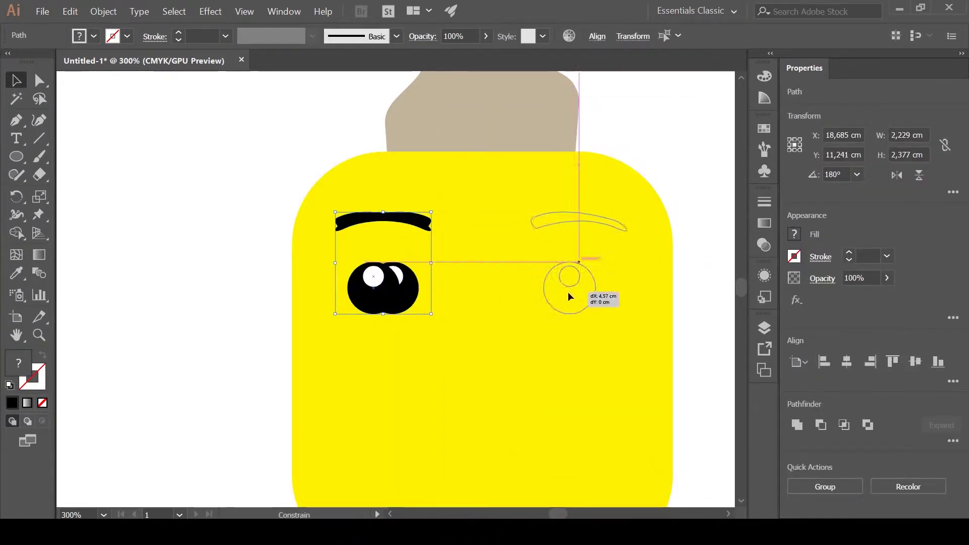
drag(569, 294, 570, 294)
scroll(660, 288, down, 3)
Enlarge both eyes slightly and select both eyebrows.
shift+click(400, 225)
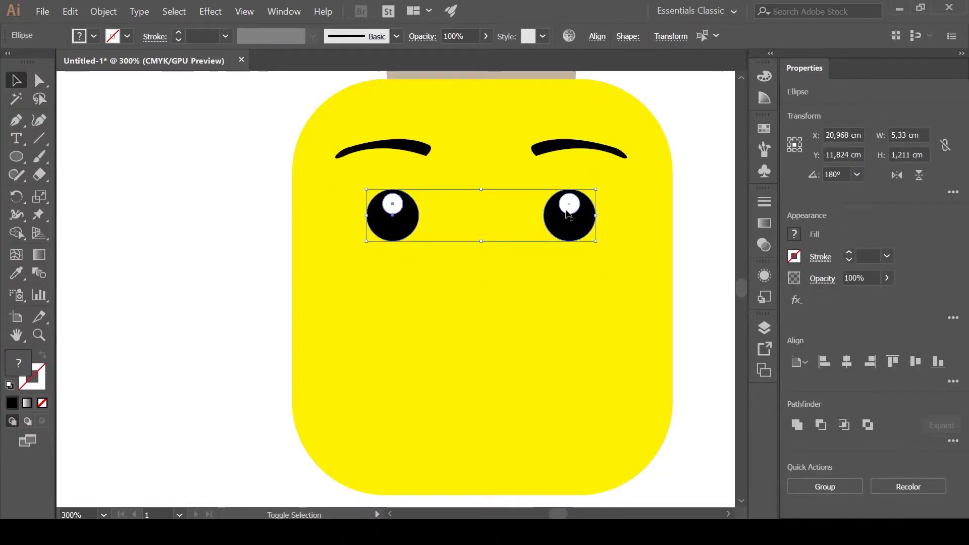
drag(596, 241, 617, 277)
click(485, 183)
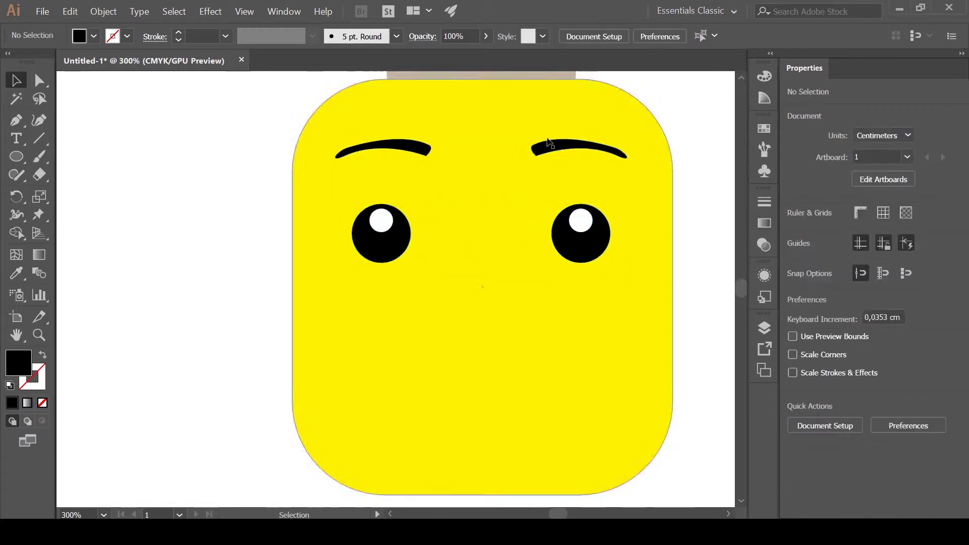
click(550, 143)
shift+click(419, 147)
Lower both eyebrows slightly and start a curved mouth outline below the eyes.
drag(419, 164, 419, 164)
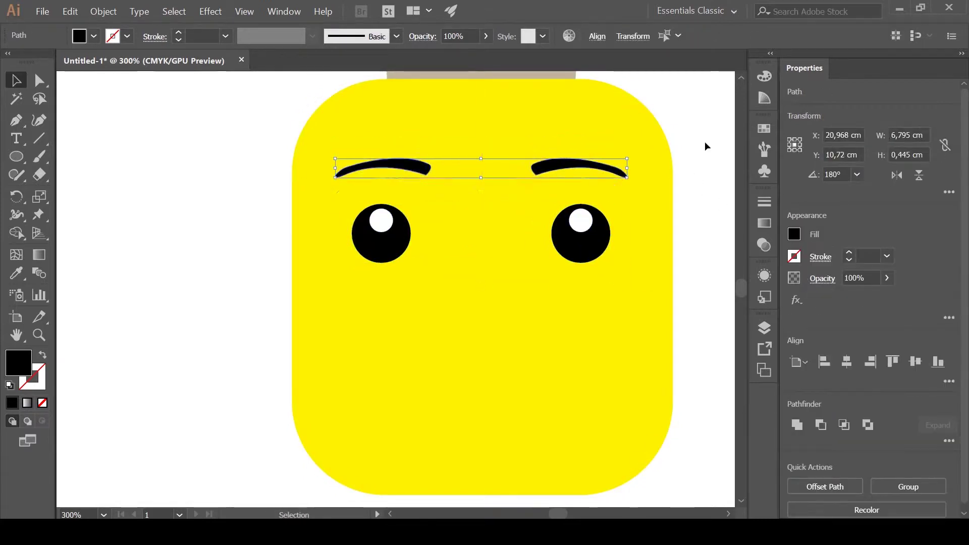
click(703, 147)
key(p)
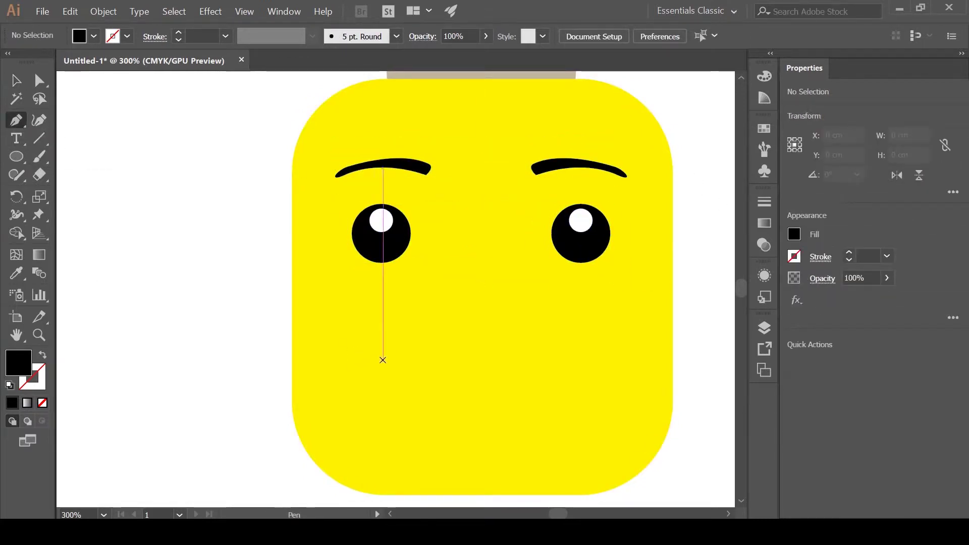
click(381, 360)
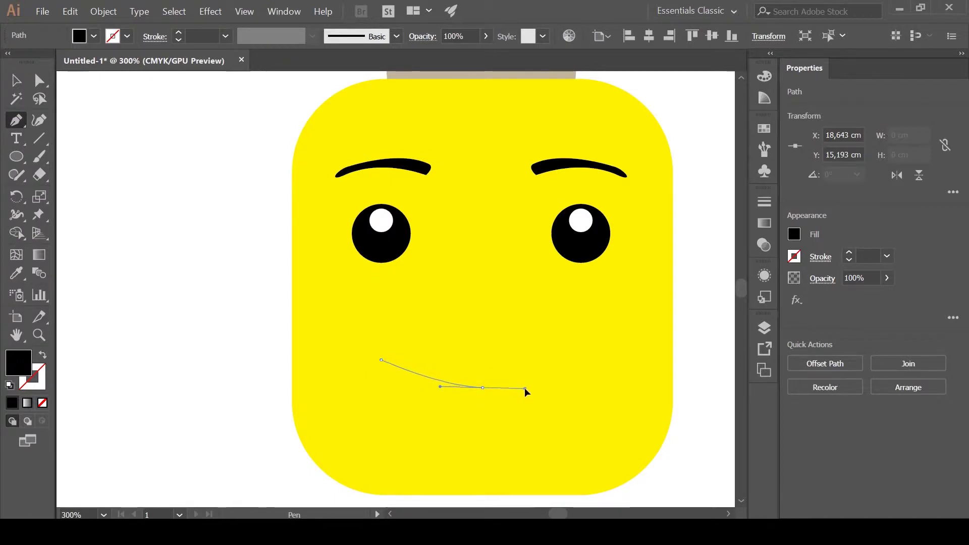
drag(525, 386, 520, 387)
click(581, 360)
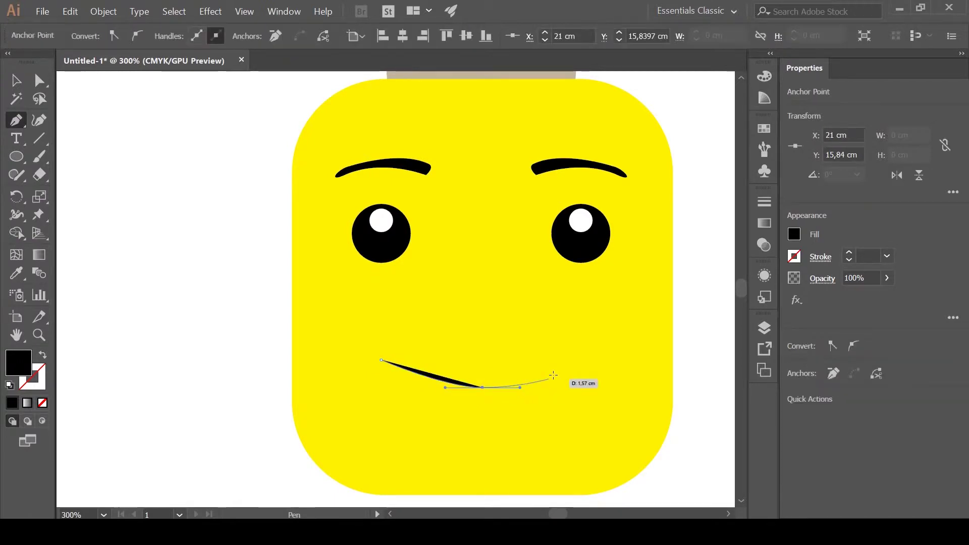
click(582, 360)
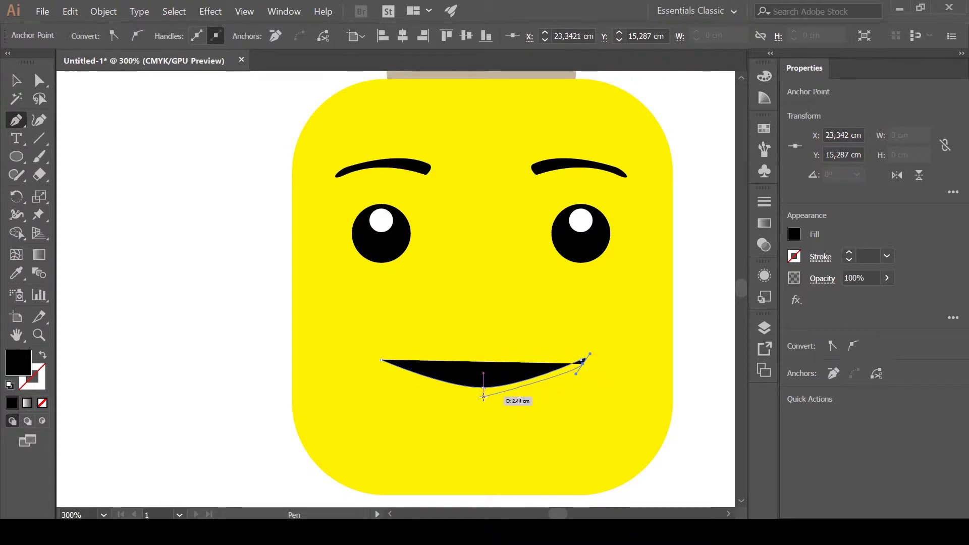
Try a crescent lower edge for the mouth, then undo the attempt.
drag(482, 394, 465, 395)
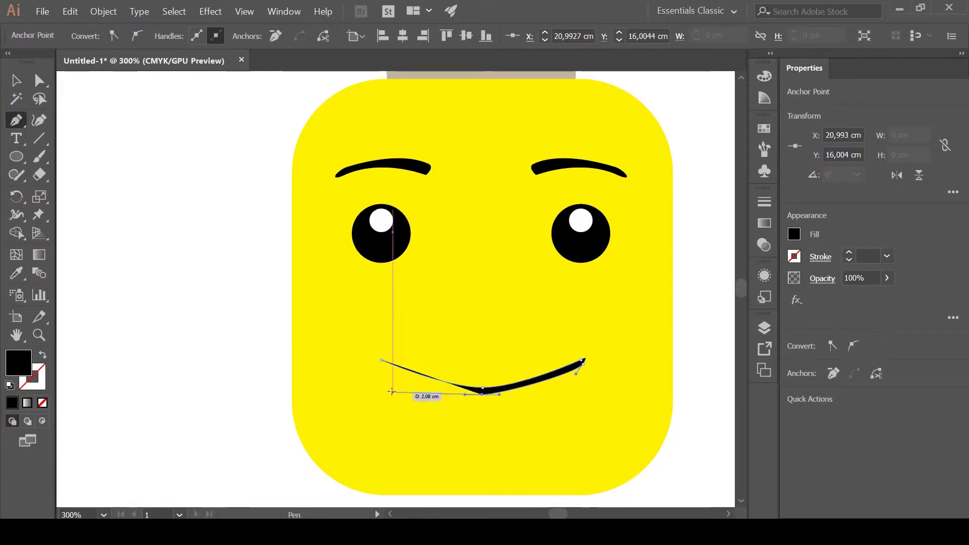
key(ctrl+z)
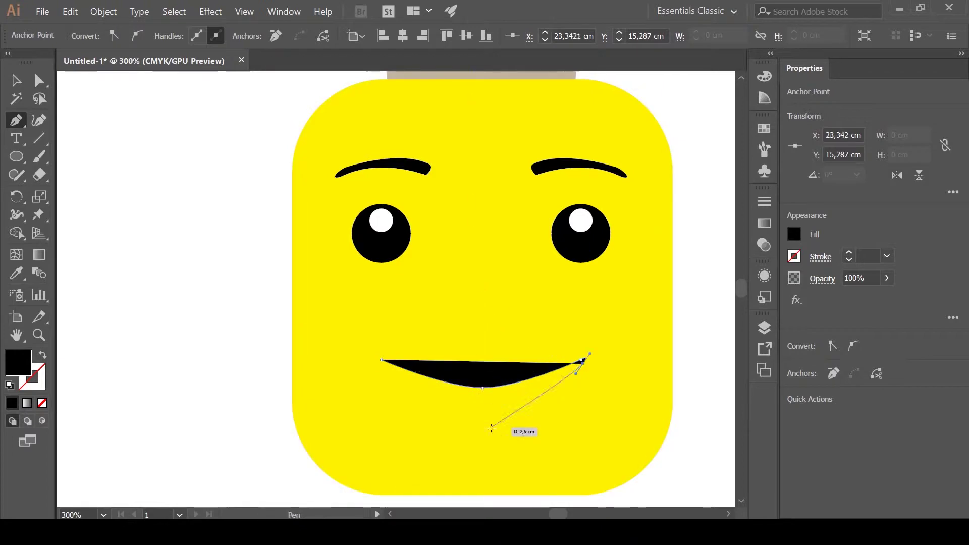
drag(479, 397, 483, 384)
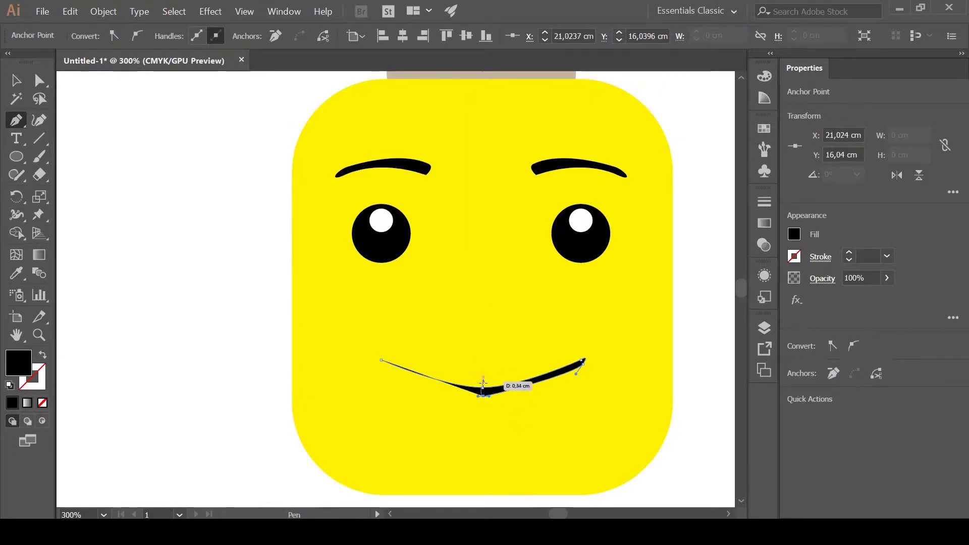
key(ctrl+z)
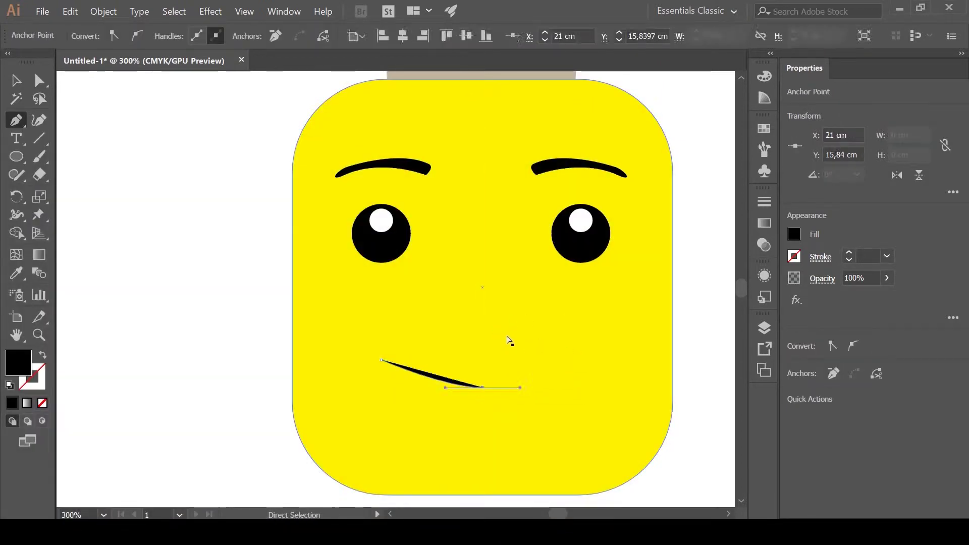
key(ctrl+z)
key(ctrl+z)
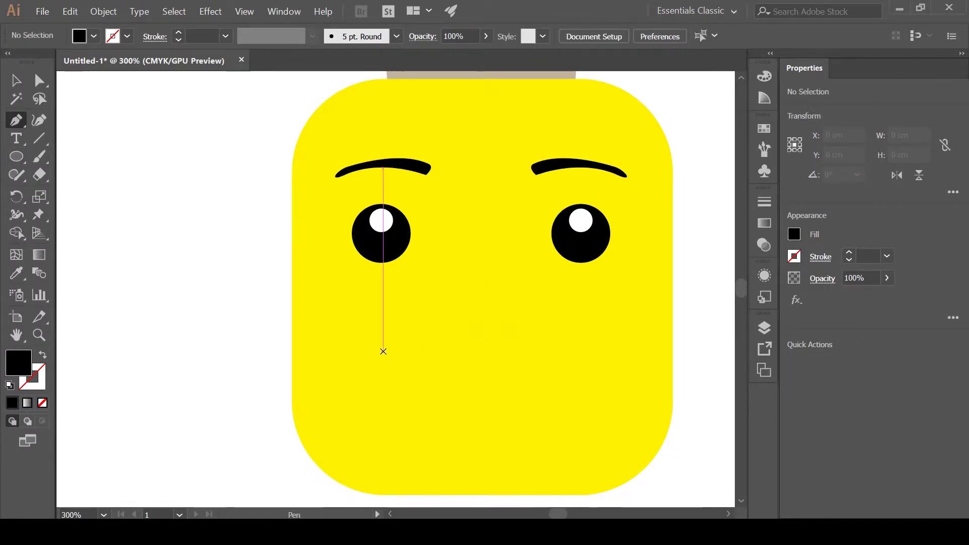
Redraw the mouth as a tapered curved black smirk and close the shape.
click(384, 346)
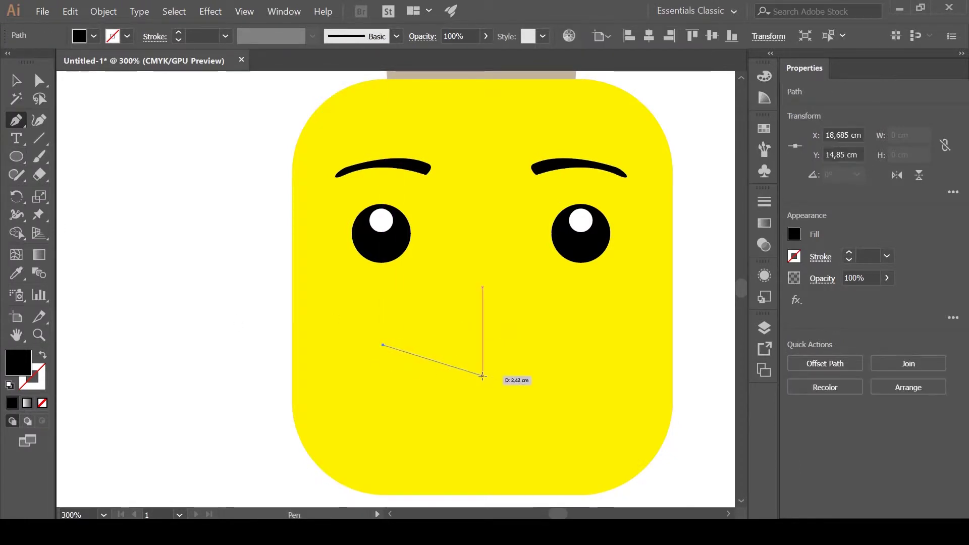
drag(483, 376, 522, 377)
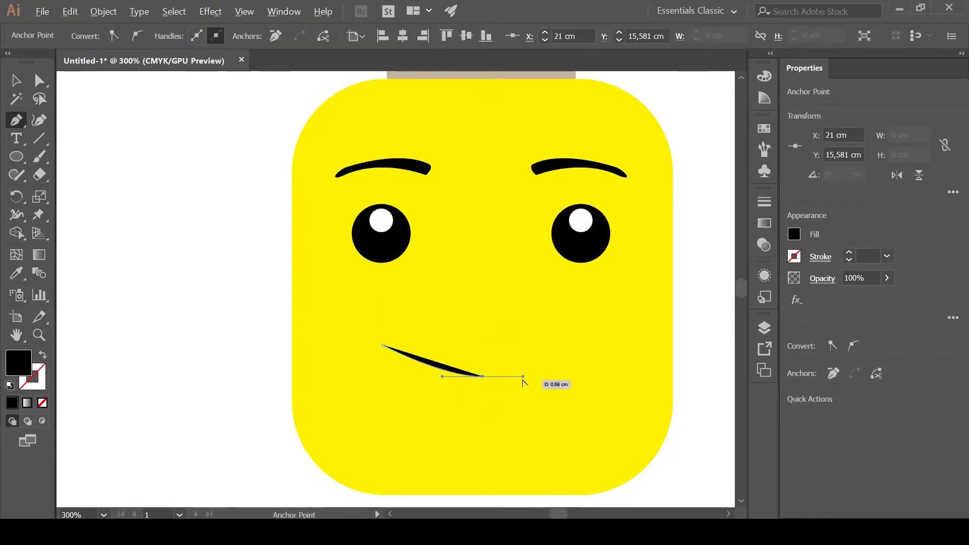
click(483, 377)
click(484, 383)
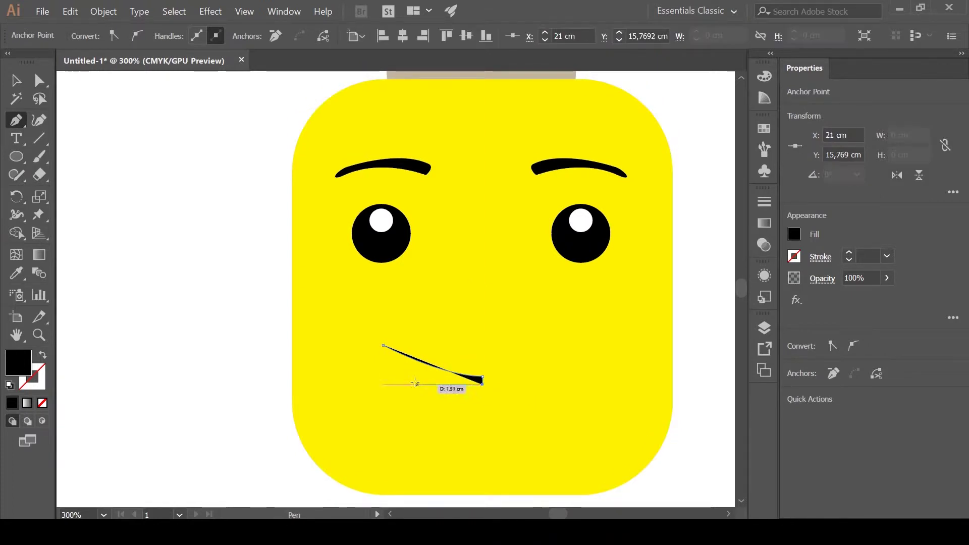
mouse_move(376, 348)
mouse_down()
mouse_move(356, 336)
mouse_move(379, 358)
mouse_up()
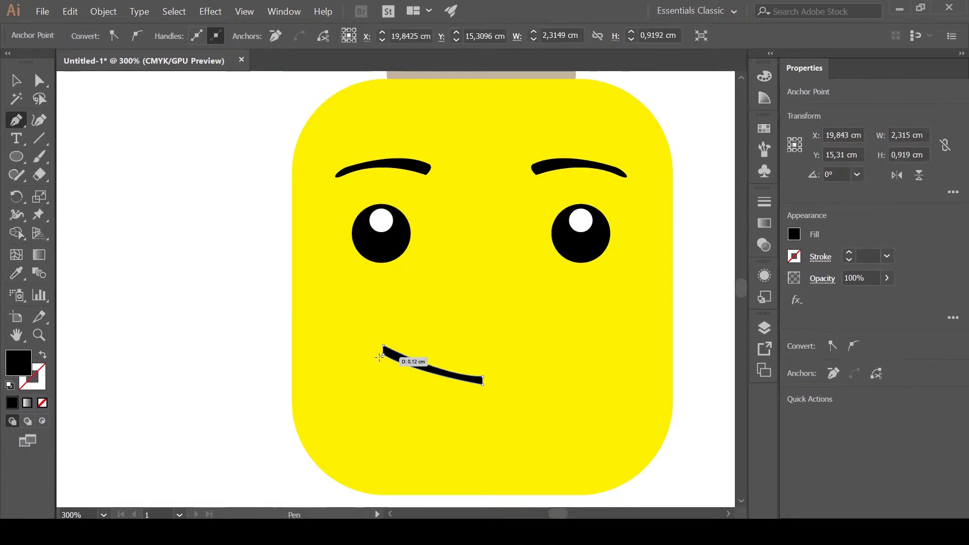
ctrl+click(147, 329)
Zoom in on the face and draw a thin flat black ellipse for the mouth.
key(v)
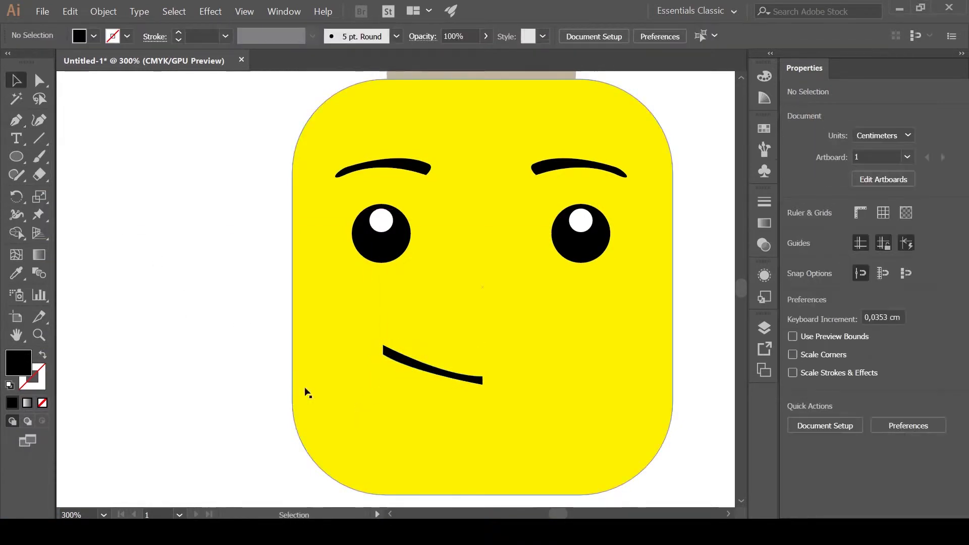
click(432, 372)
key(ctrl+equal)
key(ctrl+equal)
key(ctrl+z)
key(ctrl+z)
key(ctrl+z)
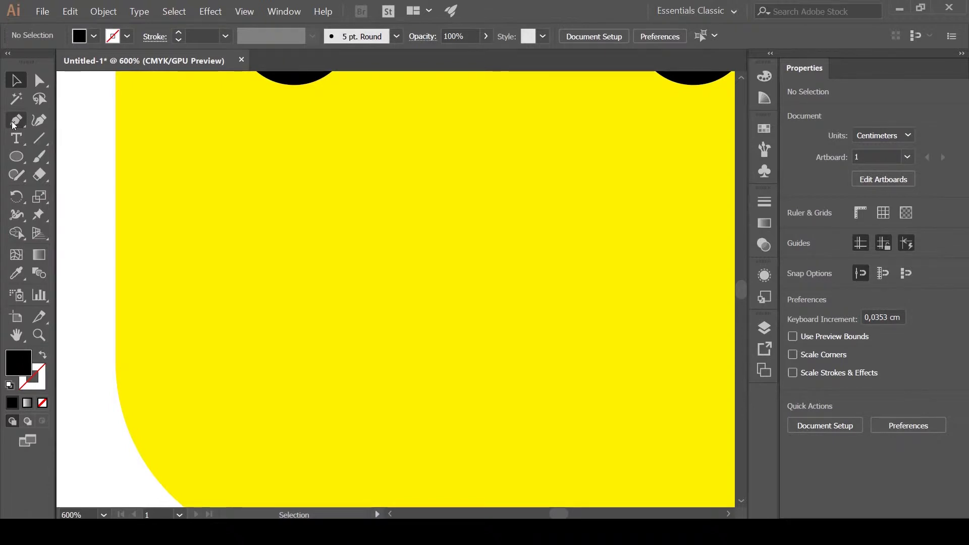
click(19, 160)
key(ctrl+minus)
key(ctrl+minus)
drag(156, 195, 123, 240)
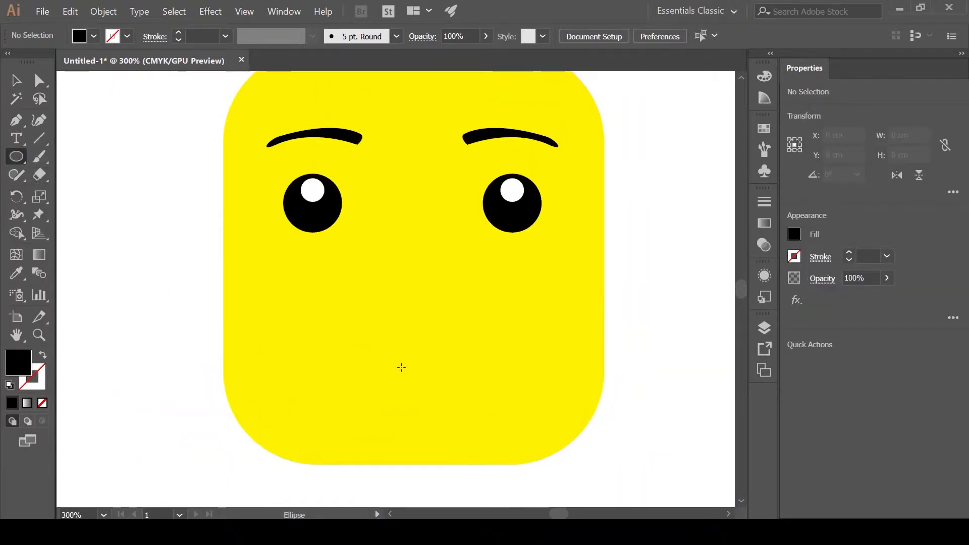
drag(507, 380, 515, 379)
Try bending single mouth ends with Direct Selection, undoing each lopsided result.
key(a)
click(309, 371)
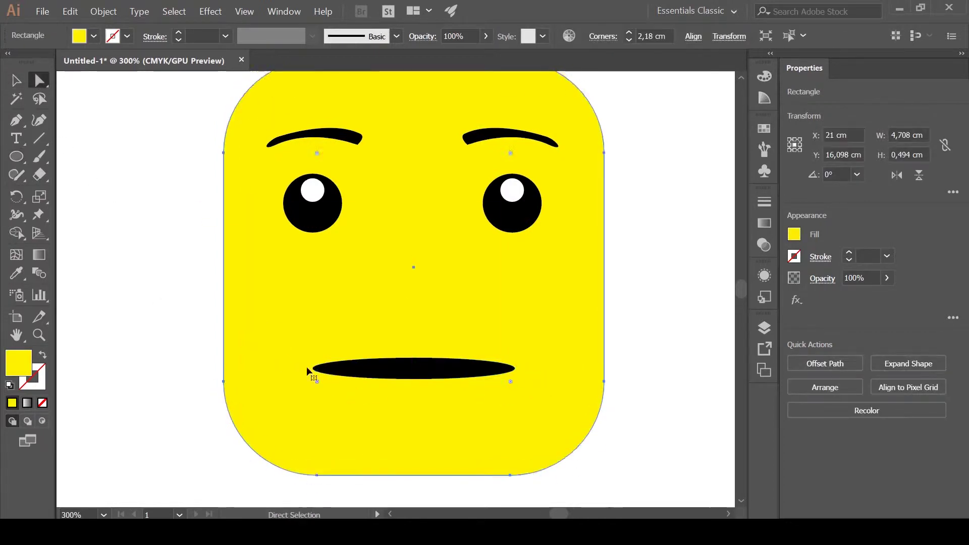
mouse_move(320, 376)
mouse_down()
mouse_move(264, 363)
mouse_move(314, 340)
mouse_up()
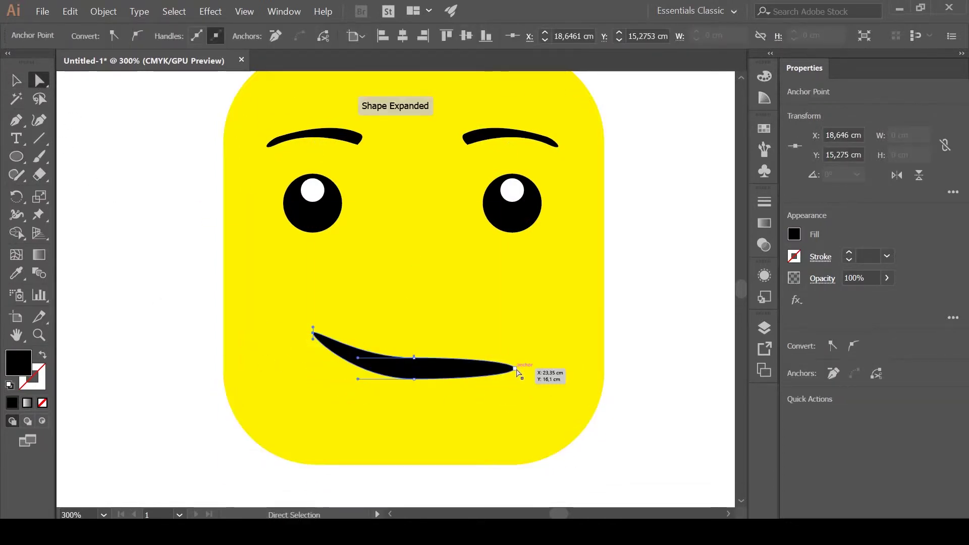
key(ctrl+z)
click(499, 372)
mouse_move(515, 370)
mouse_down()
mouse_move(519, 340)
mouse_move(516, 351)
mouse_up()
key(ctrl+z)
Lift both end anchors of the mouth together into an even crescent smile.
shift+click(515, 369)
drag(414, 379, 476, 372)
key(v)
click(79, 138)
click(636, 237)
scroll(639, 303, up, 3)
Add a vertical guide at the face centre and delete the right eye and eyebrow.
key(ctrl+r)
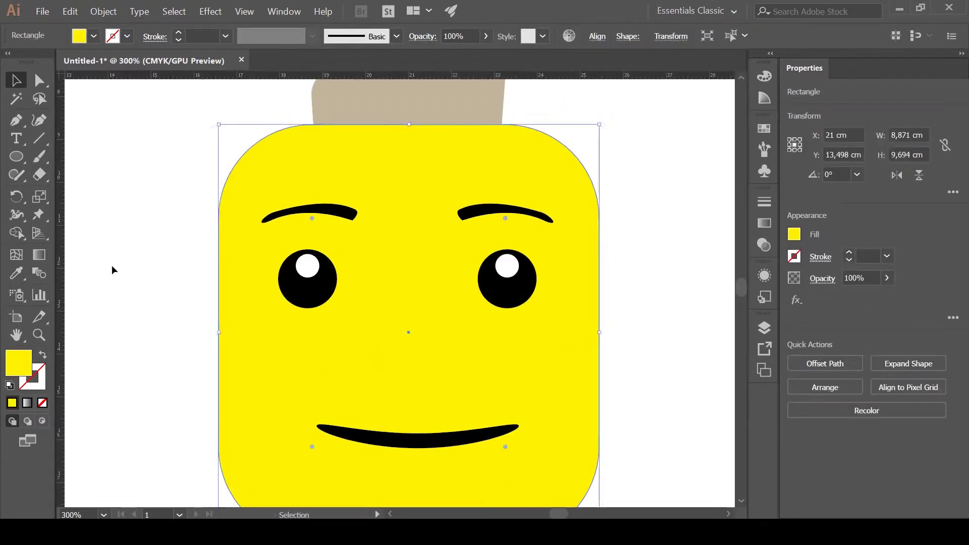
drag(409, 274, 409, 274)
click(460, 441)
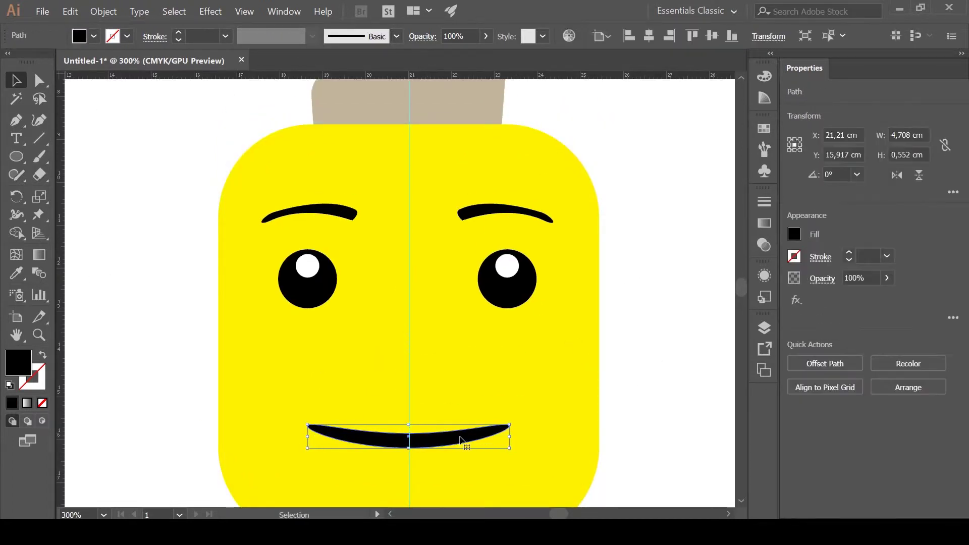
click(646, 205)
click(508, 266)
key(Delete)
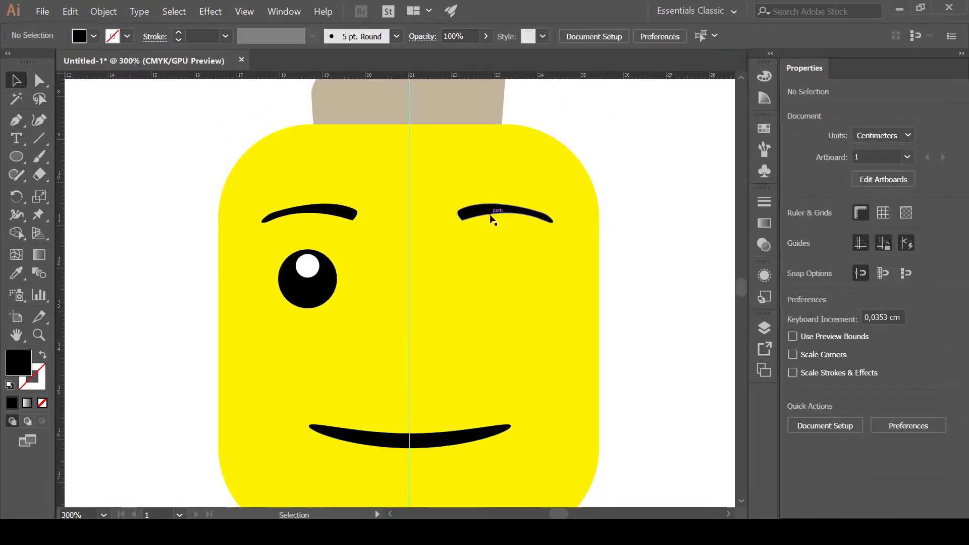
click(489, 209)
key(Delete)
Move the remaining eye right and narrow the mouth from its left side.
click(314, 295)
drag(314, 295, 338, 295)
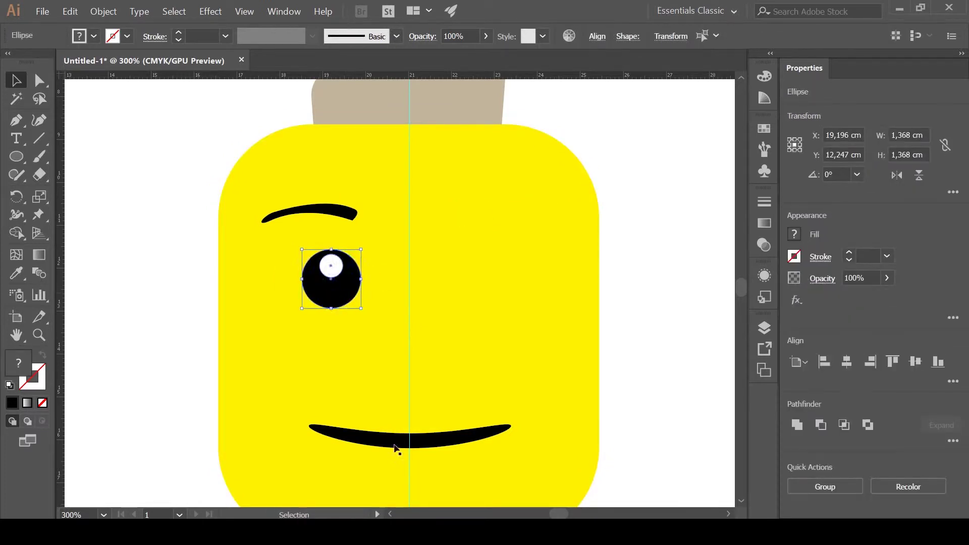
click(396, 443)
drag(307, 437, 329, 439)
key(ctrl+shift+a)
Align the eye and its highlight against the centre guide.
click(344, 283)
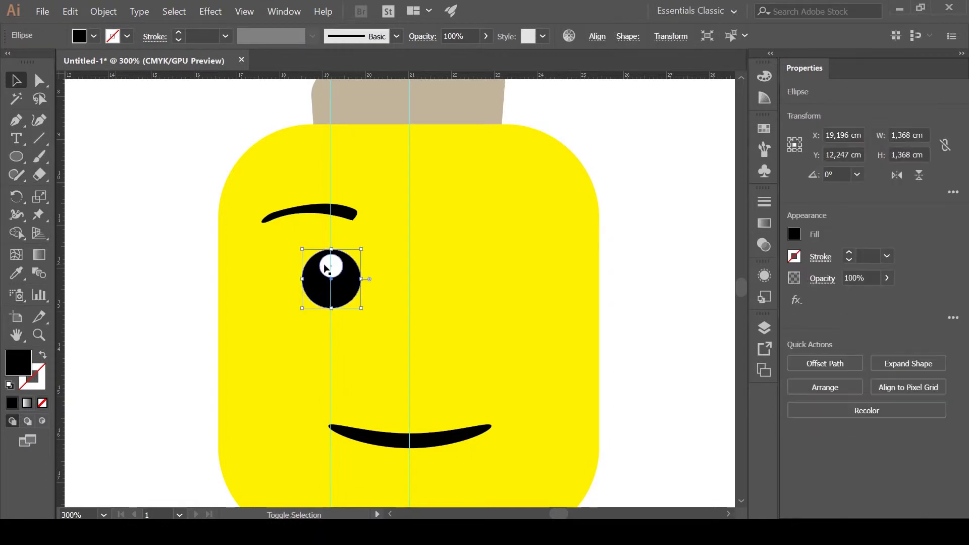
shift+click(331, 266)
key(ctrl+plus)
key(ctrl+plus)
key(ctrl+plus)
drag(428, 313, 426, 310)
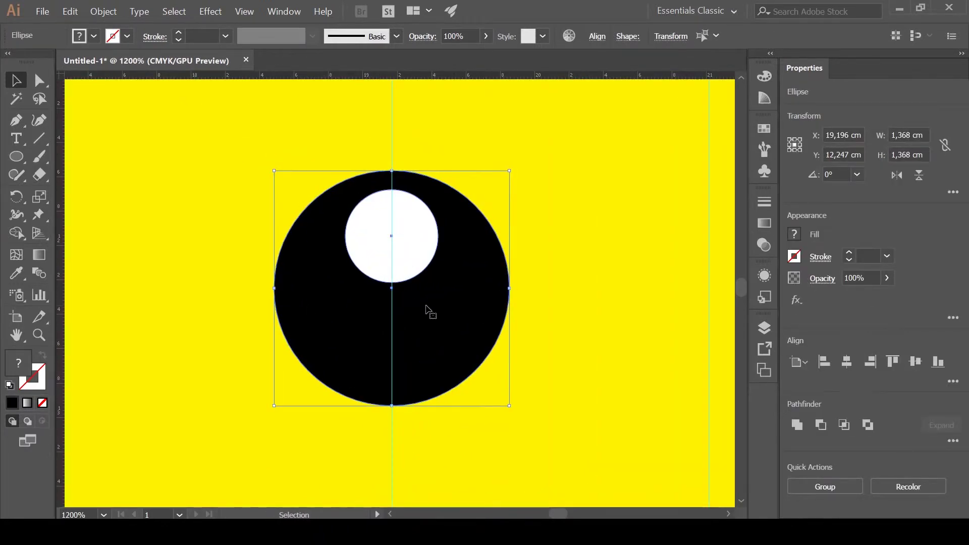
key(ctrl+minus)
key(ctrl+minus)
key(ctrl+minus)
key(ctrl+minus)
key(ctrl+minus)
key(ctrl+shift+a)
Reflect a copy of the left eye and eyebrow onto the right side.
click(415, 248)
shift+click(404, 298)
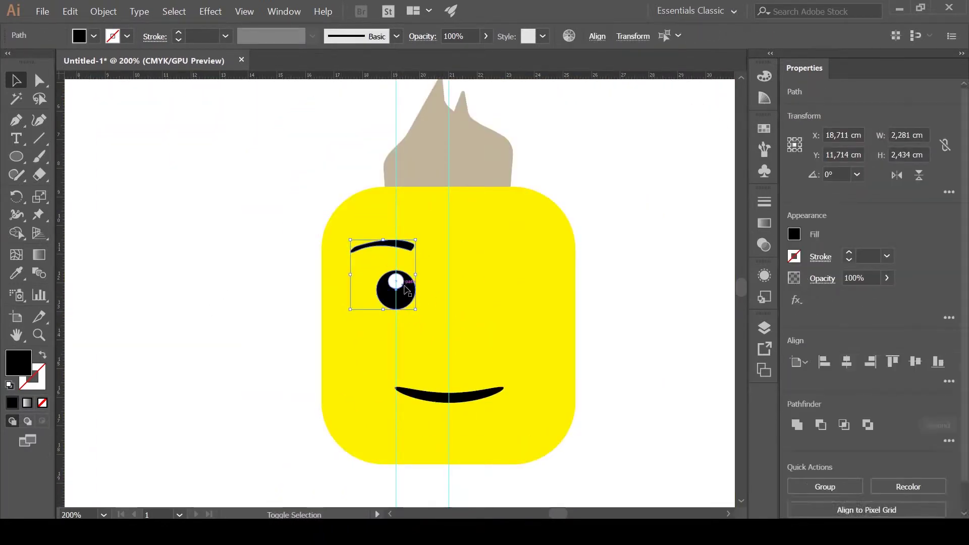
right_click(407, 297)
click(576, 482)
drag(399, 309, 515, 305)
key(ctrl+shift+a)
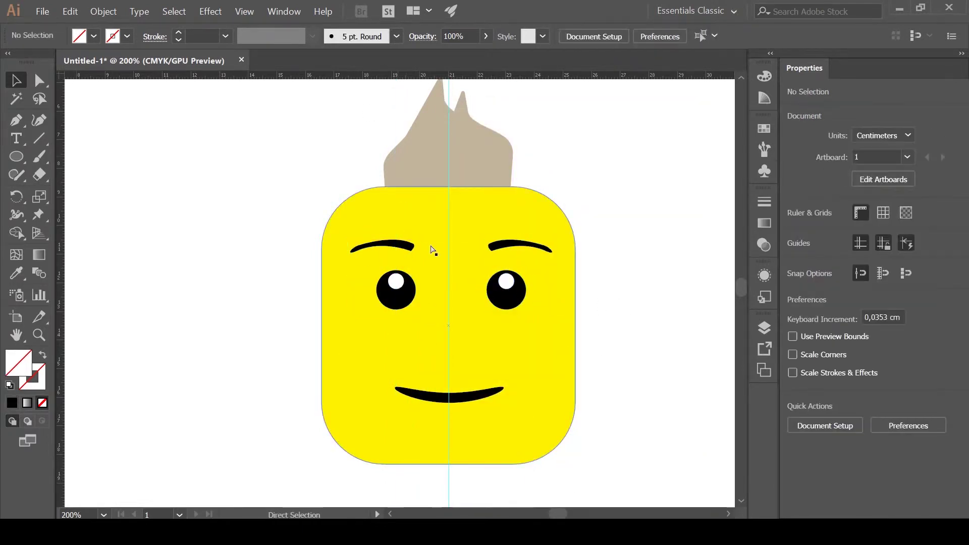
Check the right eye and place a second guide left of centre.
scroll(492, 297, up, 3)
click(545, 306)
scroll(520, 155, down, 3)
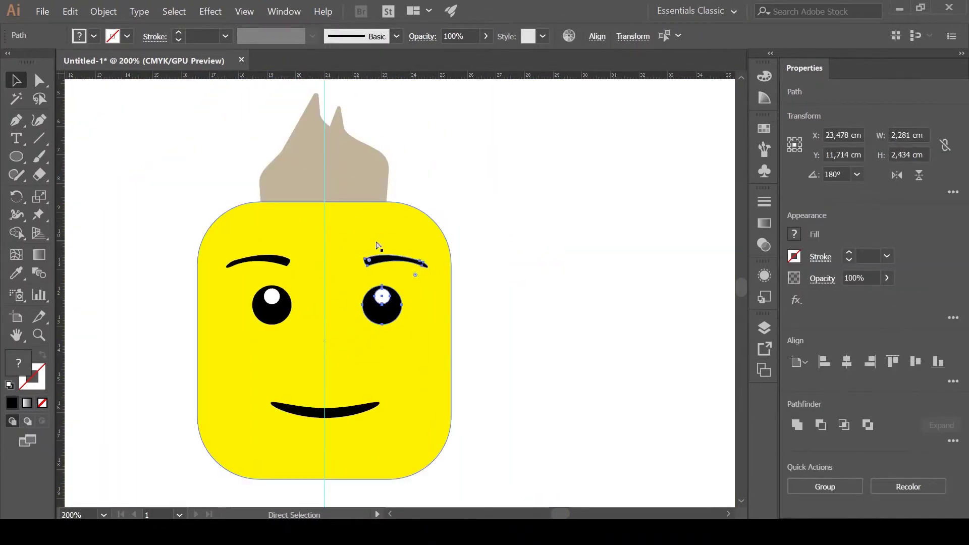
key(ctrl+shift+a)
click(326, 143)
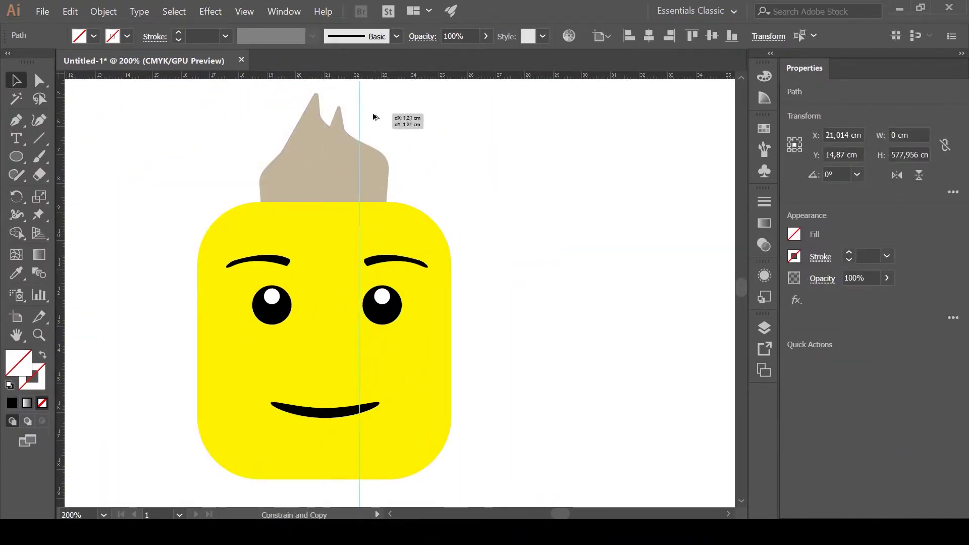
scroll(391, 110, up, 2)
drag(372, 127, 333, 127)
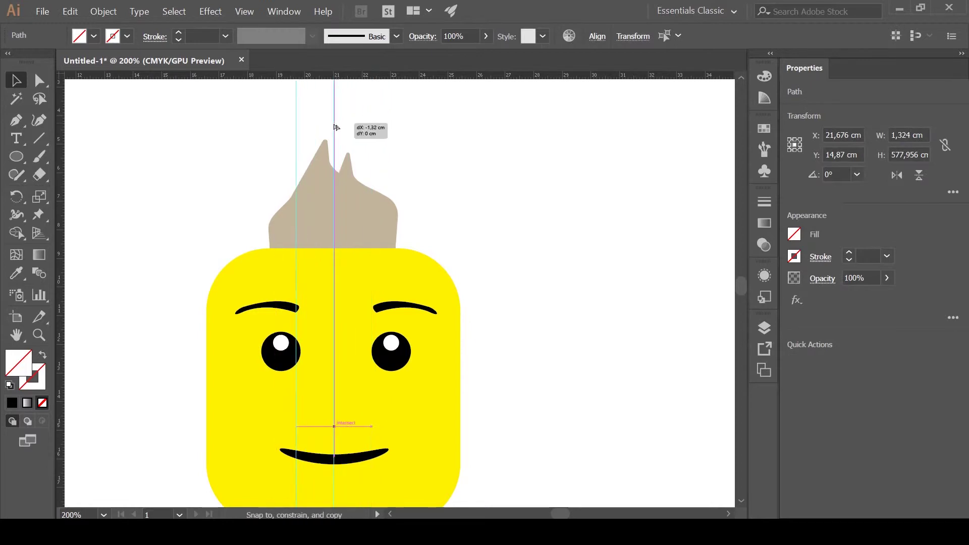
click(454, 188)
Shift the left eye and eyebrow slightly left, then delete all guides.
scroll(303, 333, up, 3)
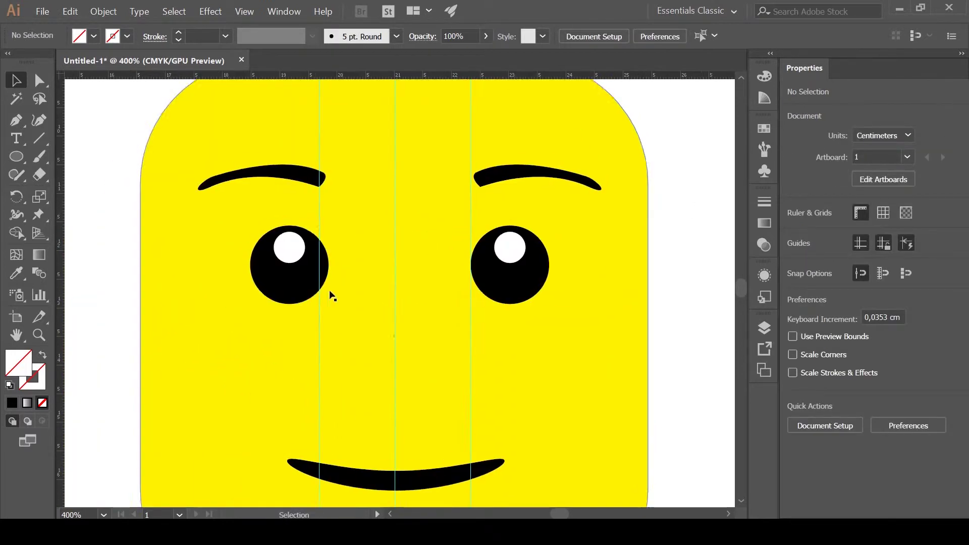
click(321, 283)
shift+click(291, 181)
drag(303, 281, 294, 282)
key(ctrl+minus)
key(ctrl+minus)
key(ctrl+minus)
click(615, 245)
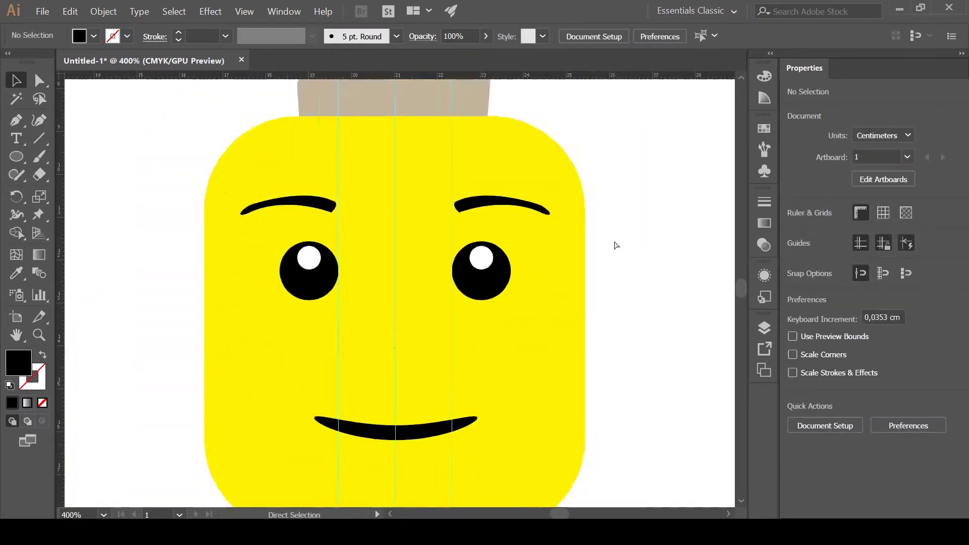
drag(506, 446, 314, 485)
key(Delete)
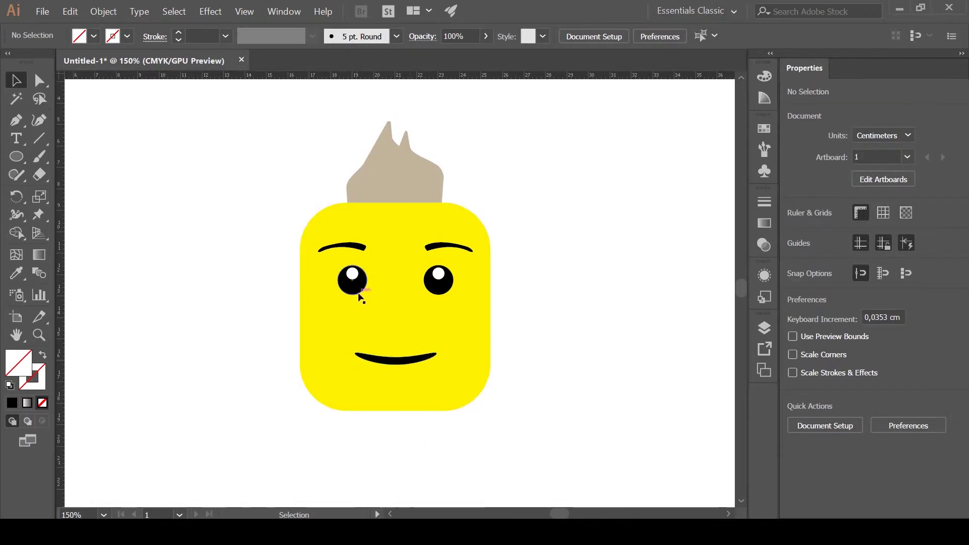
Raise the mouth, shorten the yellow head, and spread the eyes and eyebrows wider.
drag(414, 358, 416, 343)
drag(396, 413, 396, 394)
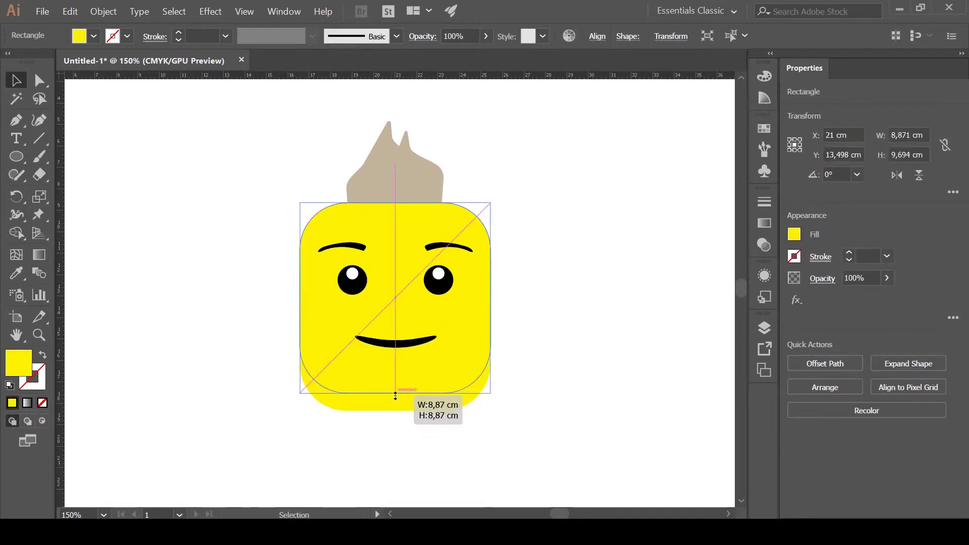
click(353, 278)
shift+click(439, 280)
shift+click(447, 245)
shift+click(341, 246)
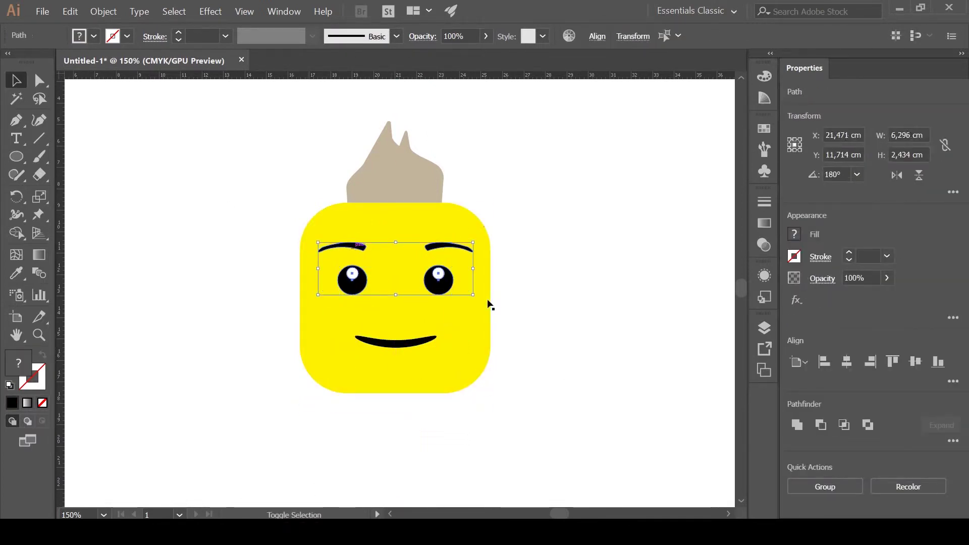
drag(473, 296, 501, 327)
Lower the eyes and eyebrows slightly and fine-tune the eye positions.
drag(449, 292, 449, 298)
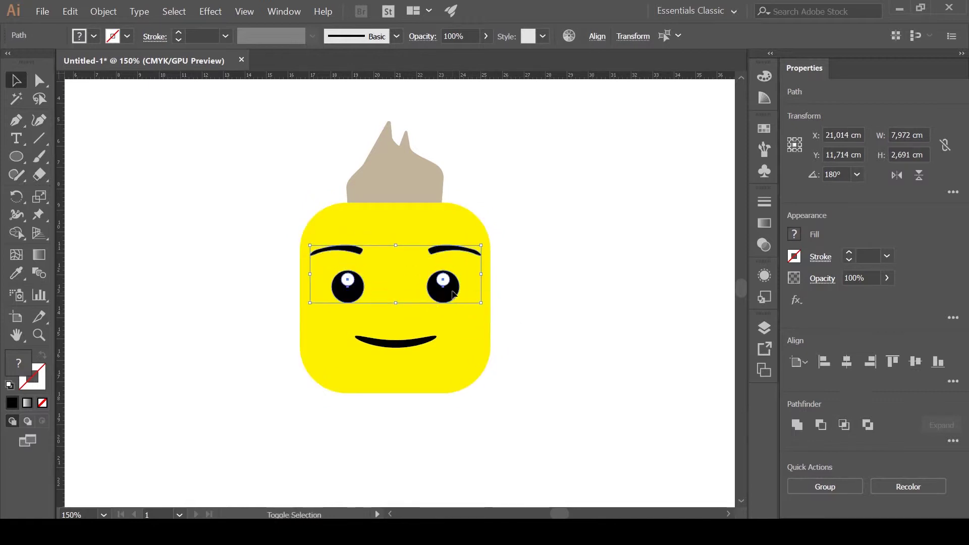
click(550, 296)
drag(395, 341, 396, 347)
drag(441, 286, 453, 300)
Draw a black half-mask shape from the face's left edge with the Pen tool.
click(599, 295)
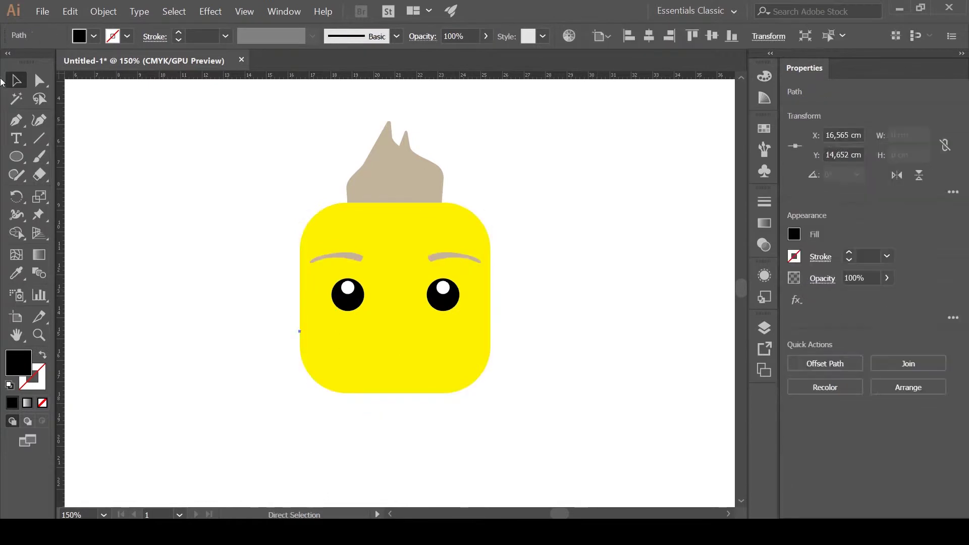
click(15, 121)
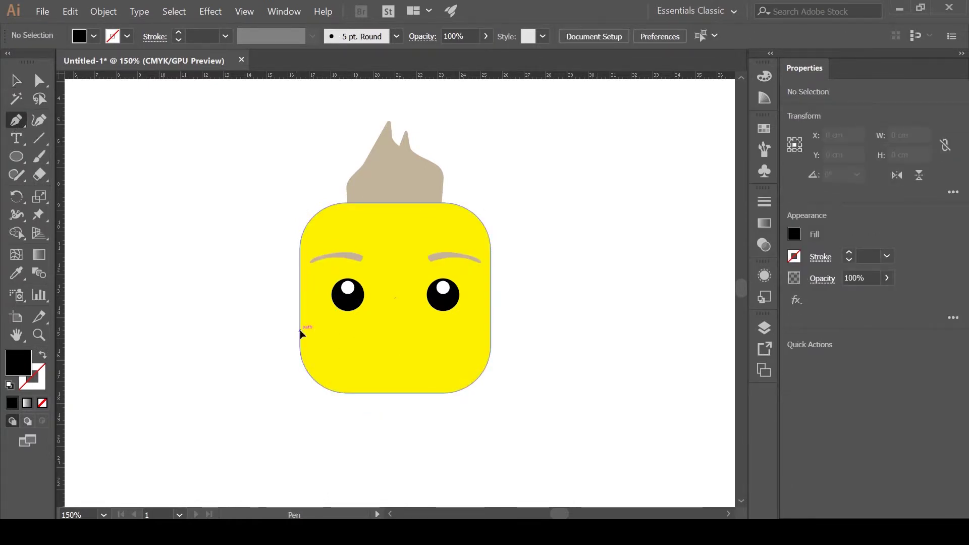
click(300, 331)
click(354, 323)
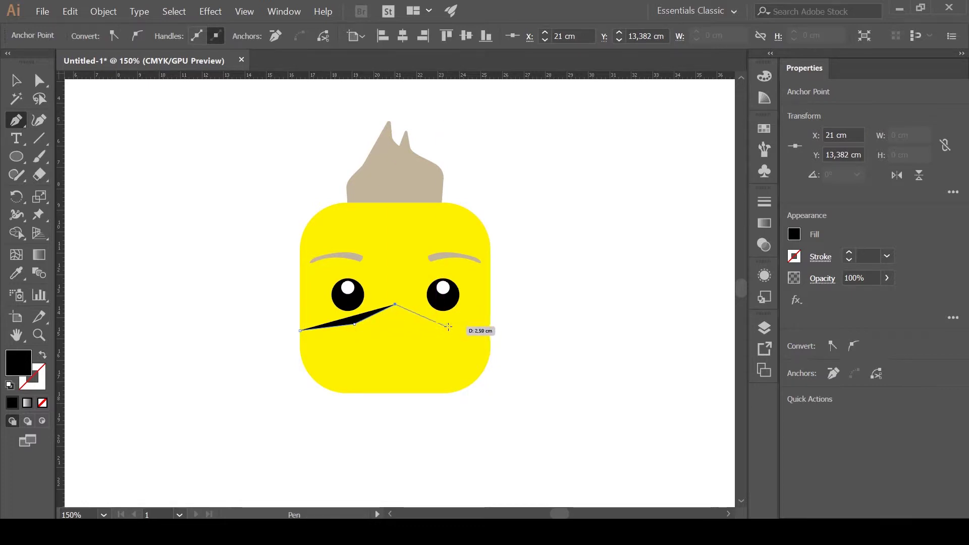
click(300, 331)
Make a rotated copy of the black half-mask shape.
key(v)
right_click(348, 321)
click(541, 301)
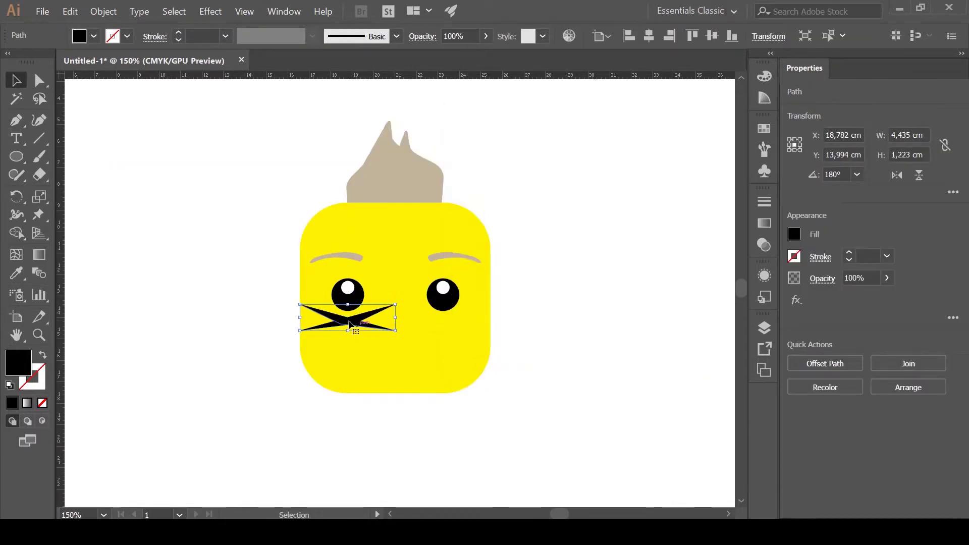
click(530, 332)
scroll(485, 301, up, 5)
scroll(483, 149, up, 5)
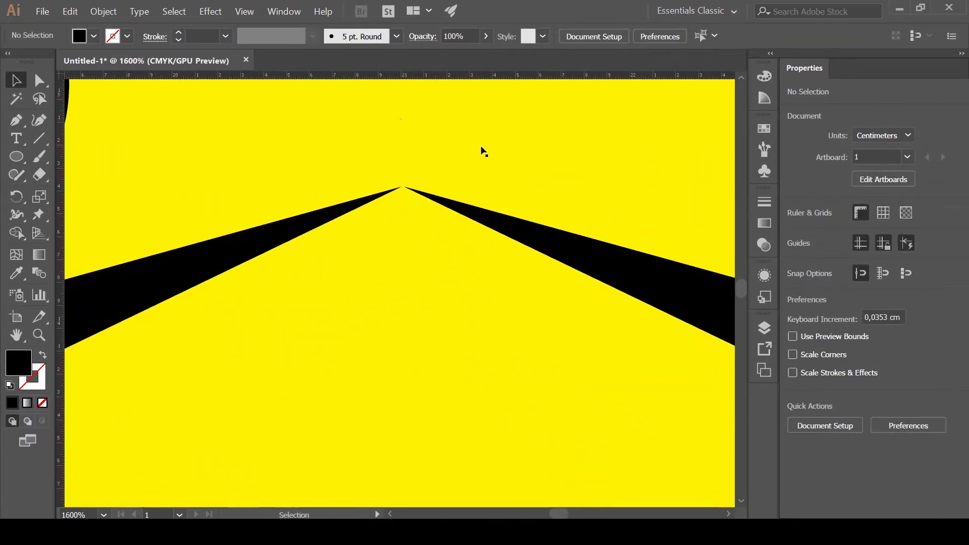
scroll(467, 305, up, 4)
Join the two mask halves into one black shape.
click(226, 313)
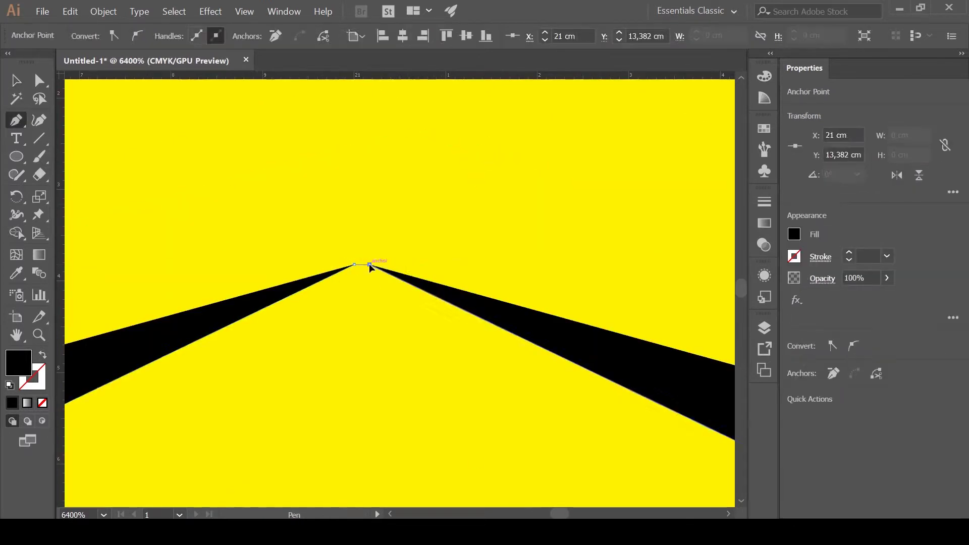
key(ctrl+j)
click(15, 80)
key(ctrl+minus)
click(454, 372)
click(381, 321)
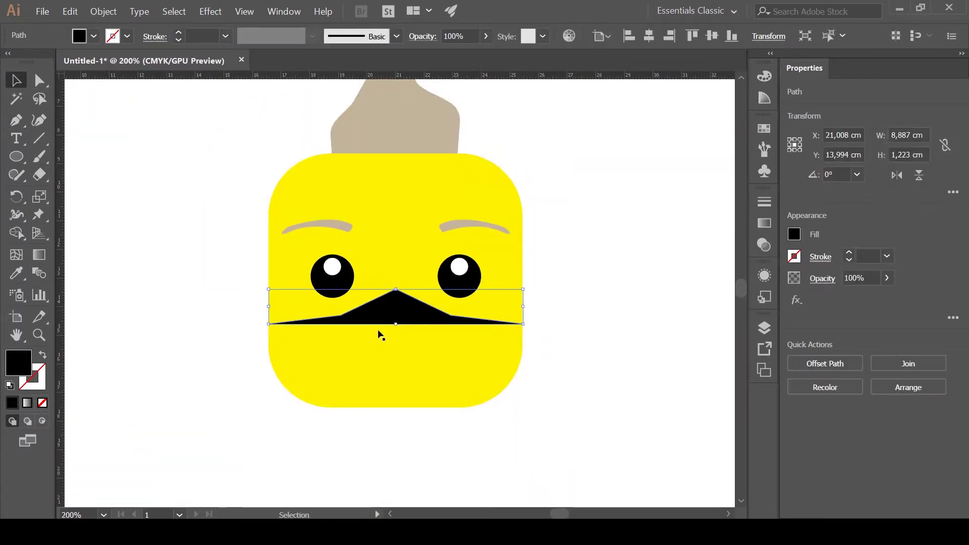
Extend the mask path down the left side to a bottom point at the chin.
key(p)
click(268, 324)
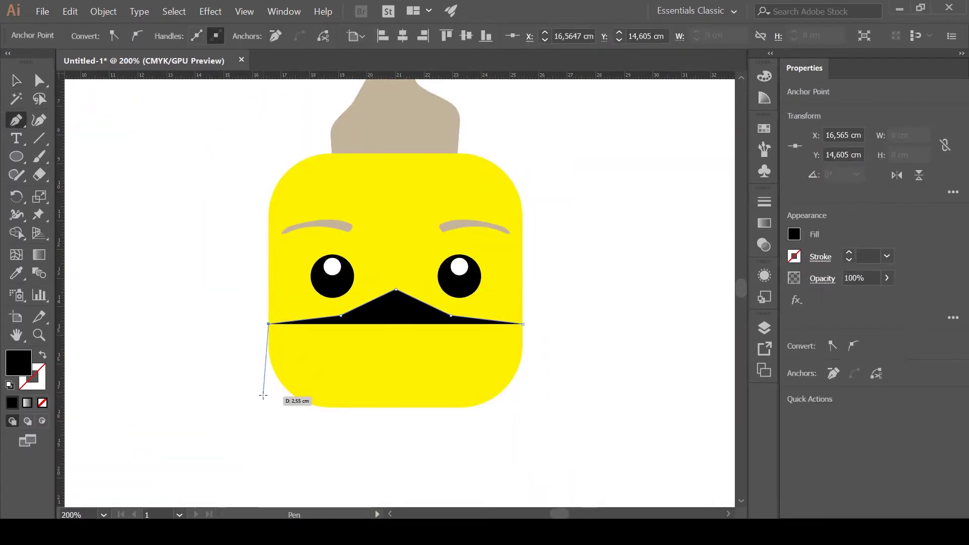
click(268, 360)
click(288, 407)
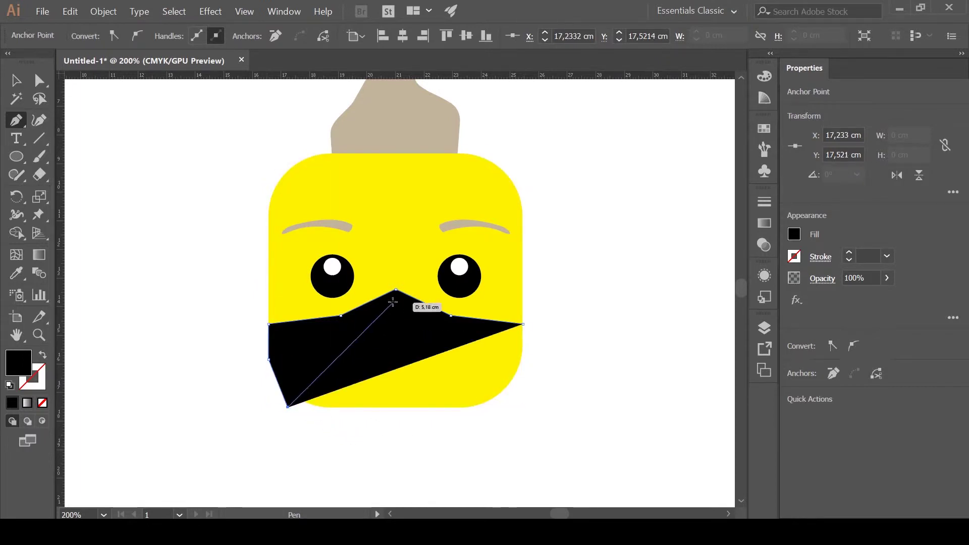
click(397, 437)
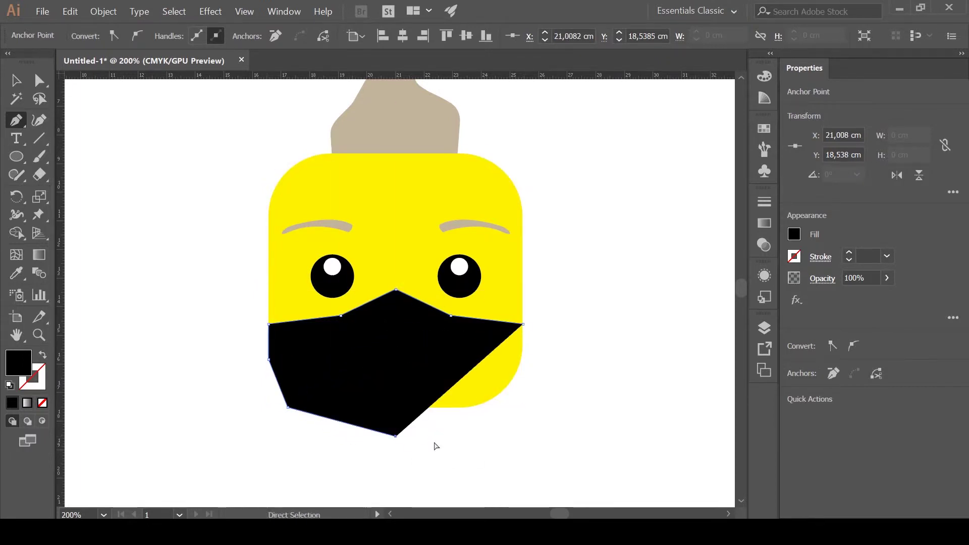
ctrl+click(225, 350)
Select the mask's left-side anchors with Direct Selection to adjust its angled corners.
ctrl+click(268, 364)
key(a)
click(268, 324)
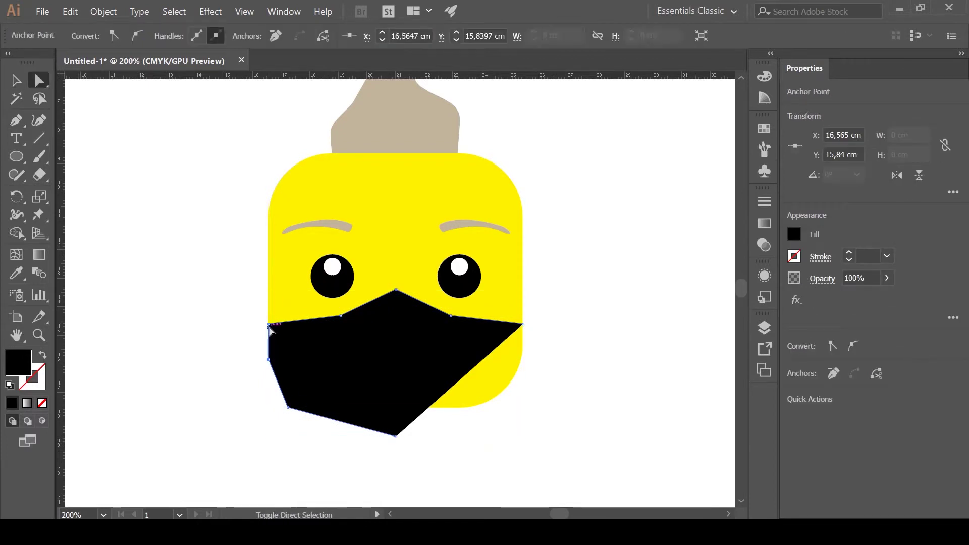
click(270, 360)
shift+click(288, 408)
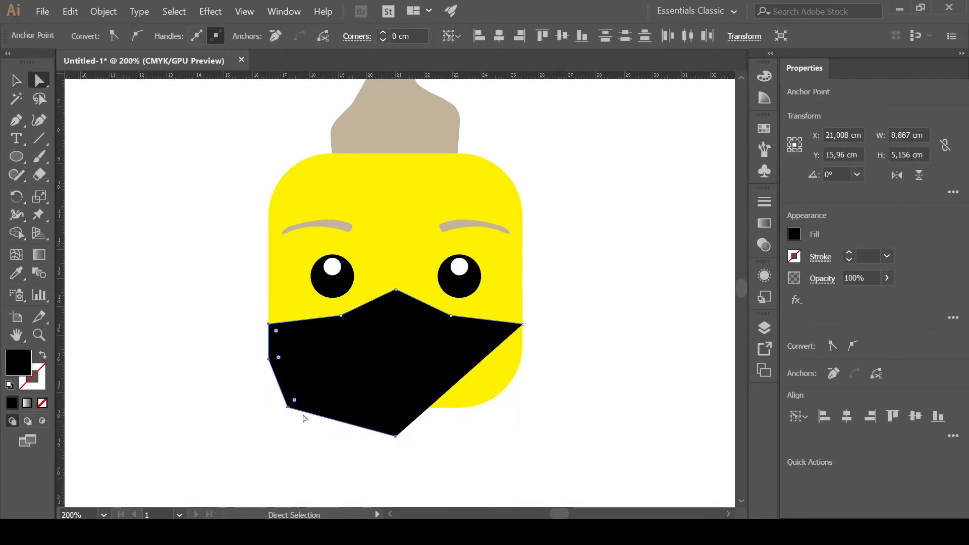
right_click(306, 418)
click(611, 362)
click(423, 419)
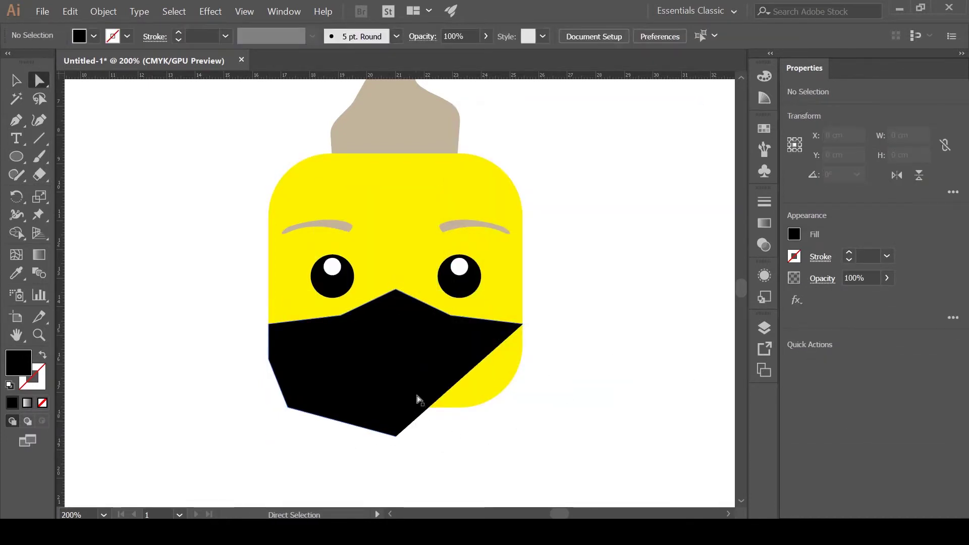
click(418, 400)
Draw a vertical centre line down the mask and select it together with the mask.
key(backslash)
drag(402, 437, 396, 435)
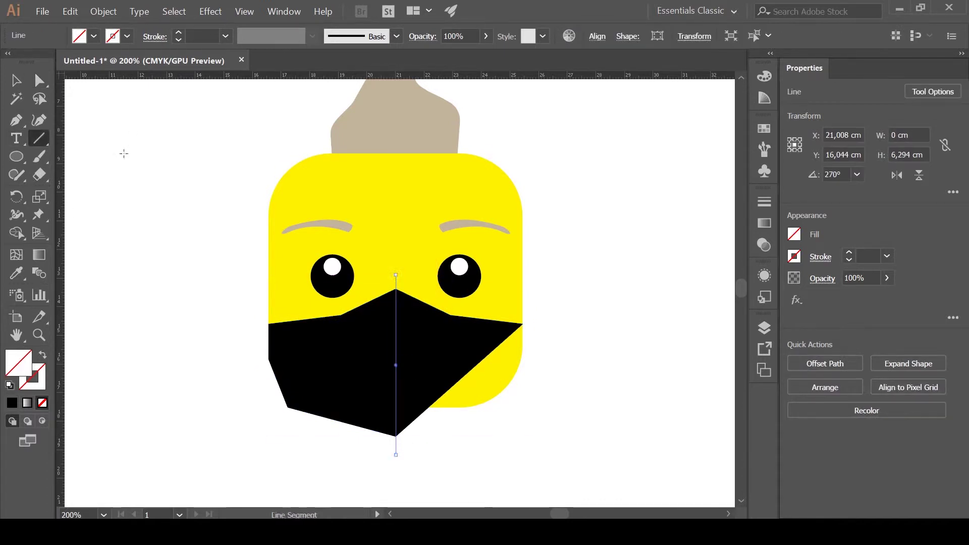
key(v)
scroll(543, 351, down, 2)
scroll(543, 351, down, 3)
drag(412, 282, 412, 434)
click(552, 412)
drag(552, 412, 354, 384)
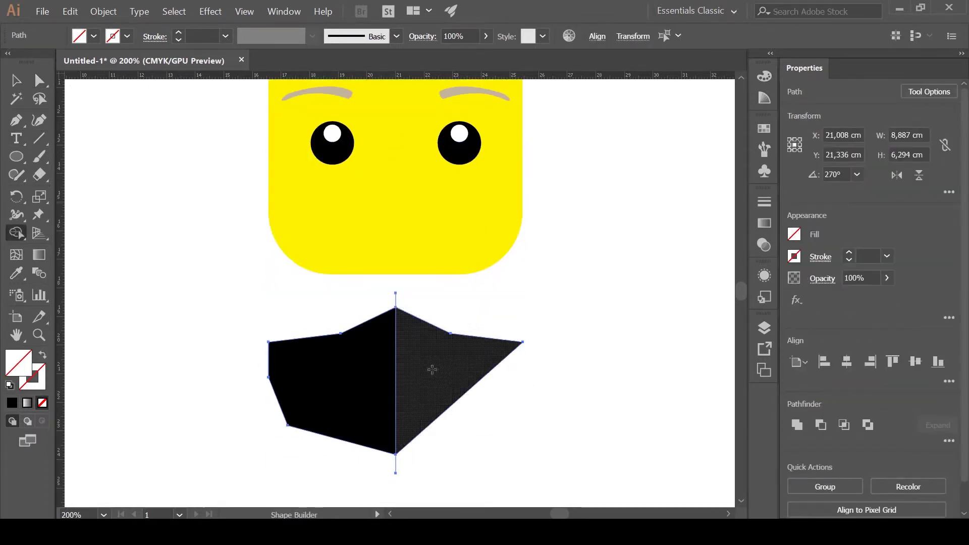
Delete the mask's right half and place a reflected copy of the left half on the right.
click(362, 304)
click(362, 305)
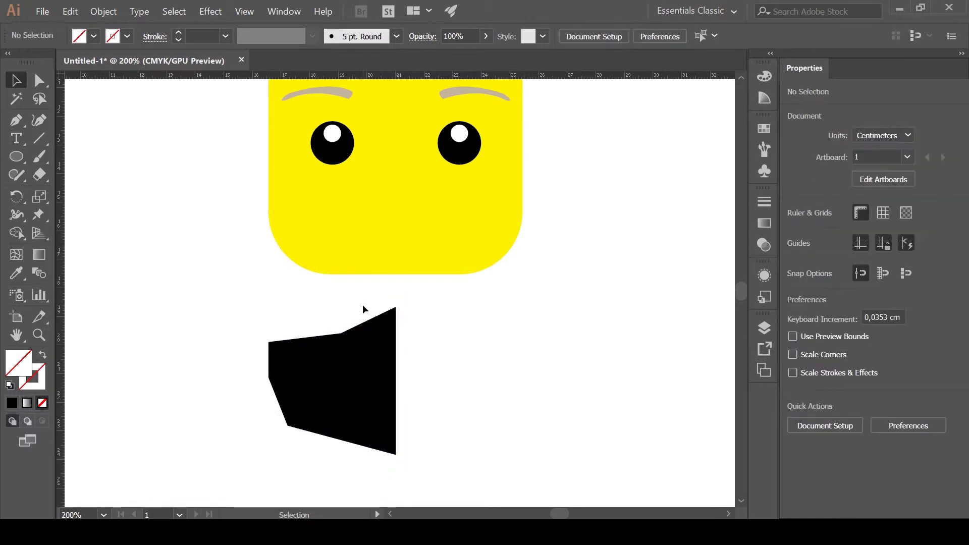
right_click(370, 367)
click(510, 331)
drag(310, 382, 426, 382)
drag(589, 329, 277, 480)
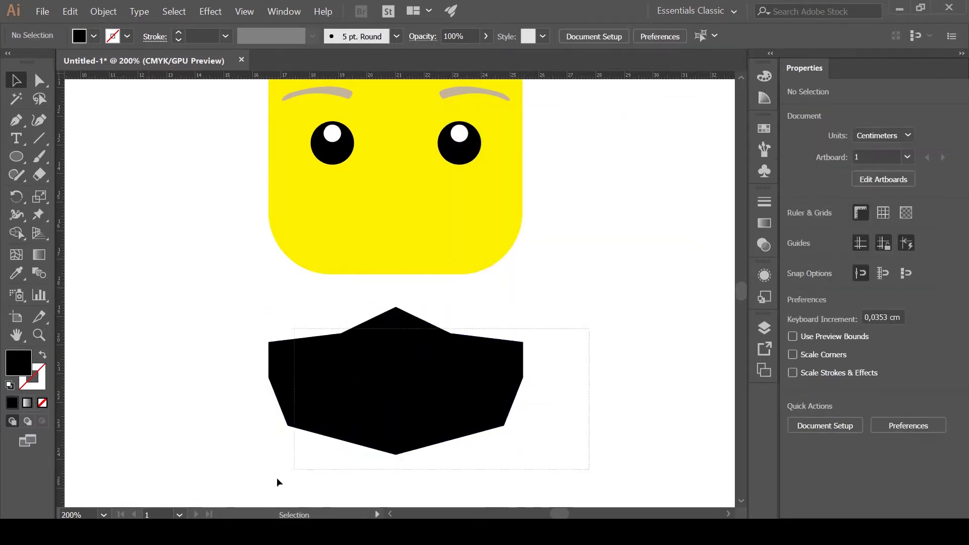
click(460, 301)
Bring the mask's top peak into view and select the mirrored right half.
scroll(399, 290, up, 6)
scroll(407, 379, up, 2)
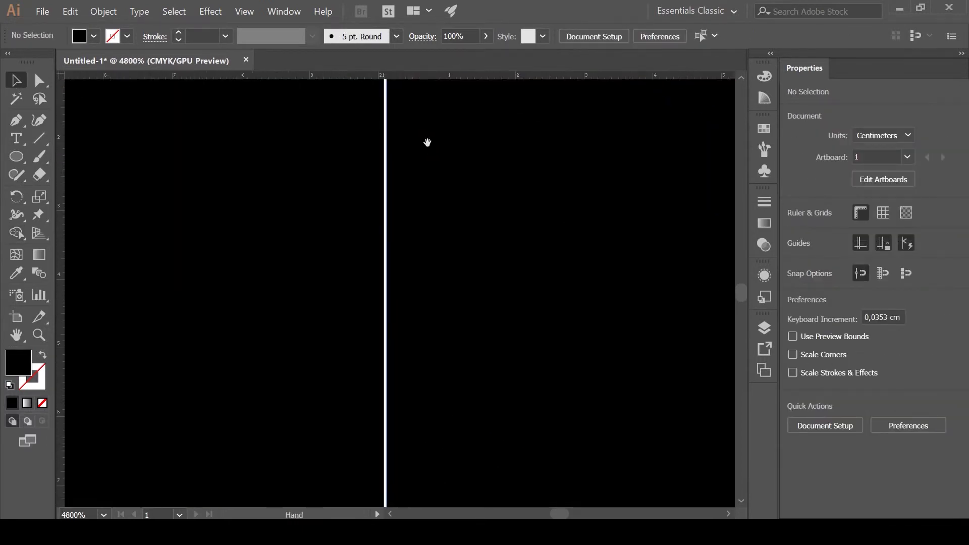
drag(426, 143, 368, 233)
scroll(440, 96, up, 1)
key(p)
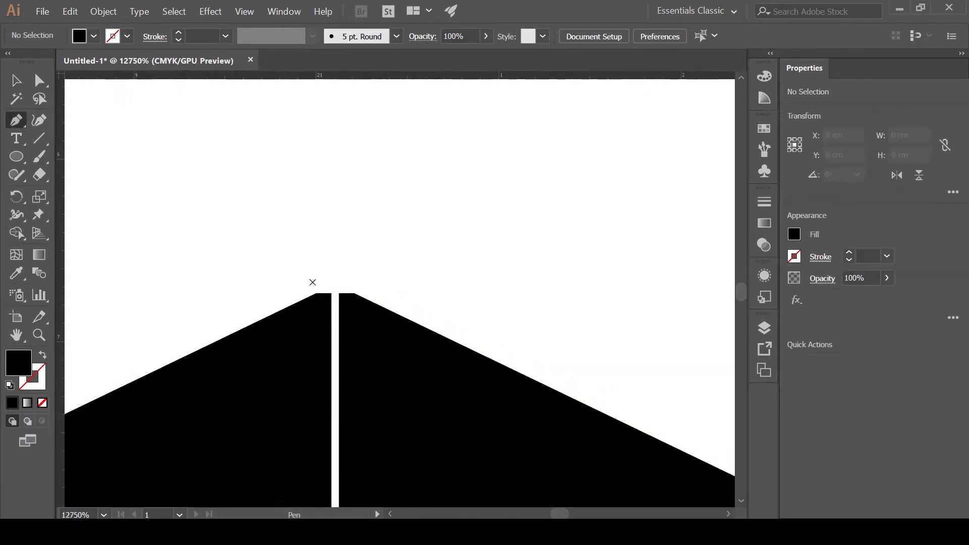
key(v)
click(345, 301)
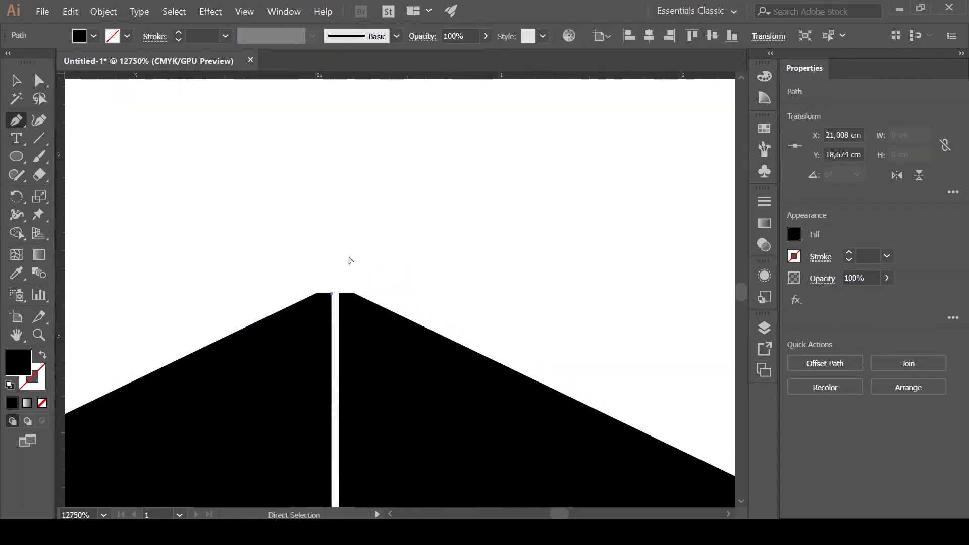
scroll(415, 354, down, 3)
scroll(418, 342, down, 3)
scroll(418, 341, down, 3)
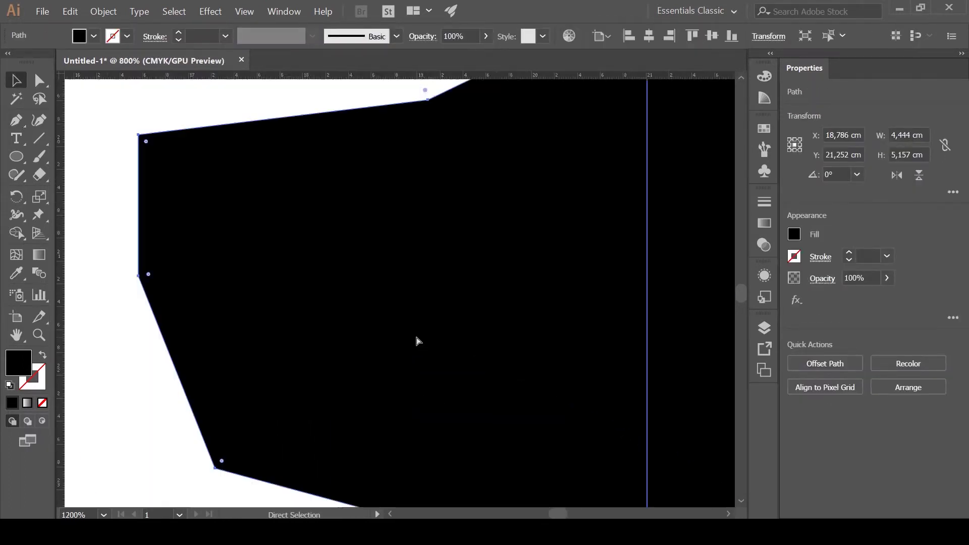
scroll(418, 339, down, 2)
Draw a thin rectangle strip along the mask's centre seam down to its bottom point.
key(ctrl+shift+a)
key(m)
scroll(439, 152, up, 2)
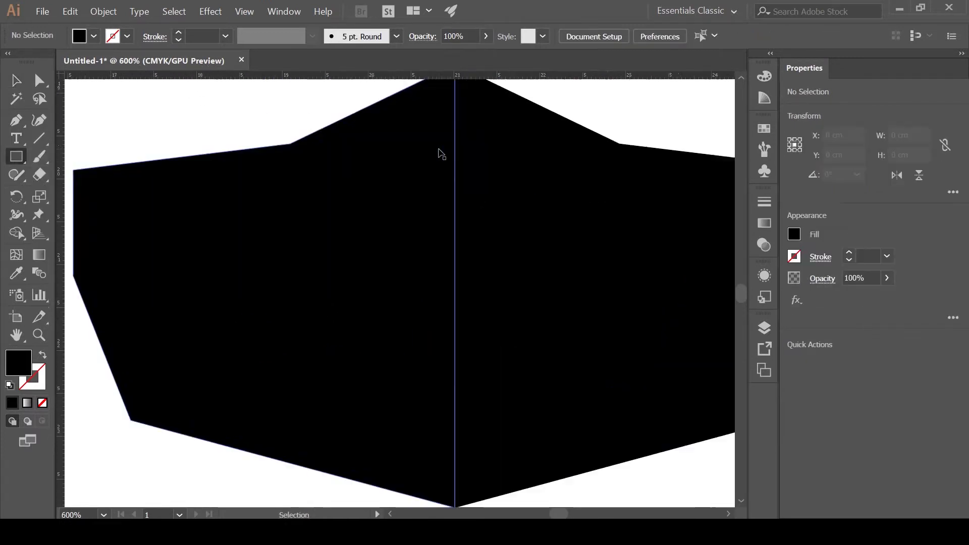
scroll(447, 336, up, 3)
scroll(350, 262, up, 2)
scroll(278, 135, up, 2)
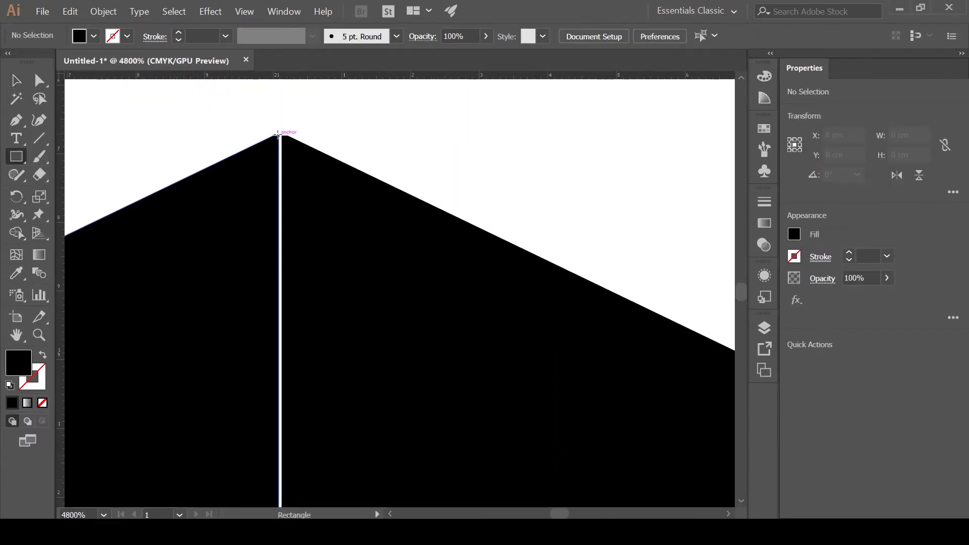
drag(278, 135, 322, 366)
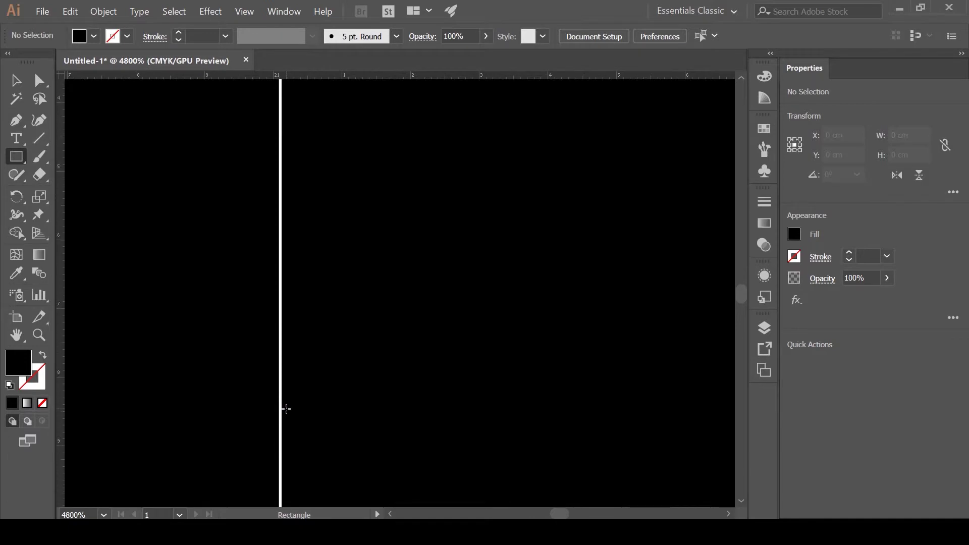
drag(286, 409, 281, 382)
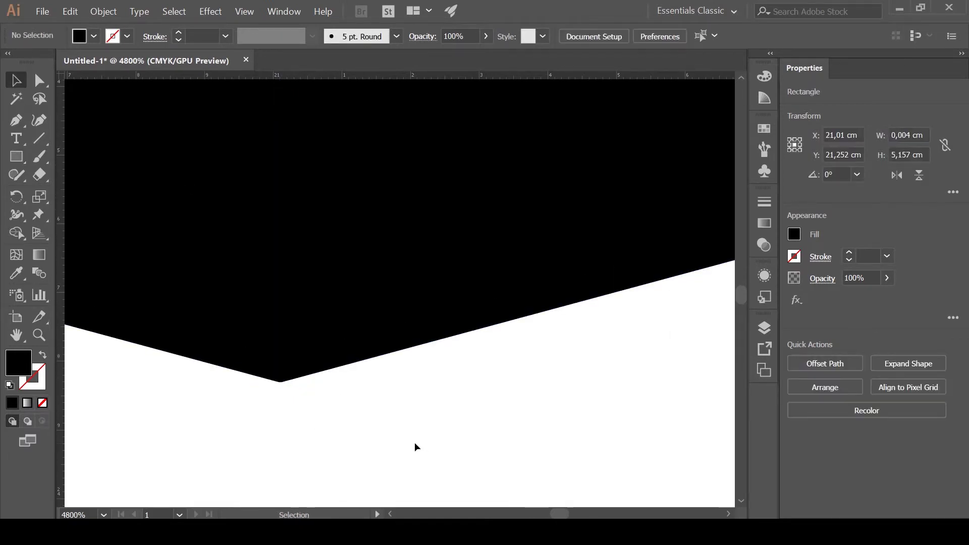
key(v)
click(469, 405)
key(ctrl+minus)
key(ctrl+minus)
key(ctrl+minus)
key(ctrl+minus)
key(ctrl+minus)
key(ctrl+minus)
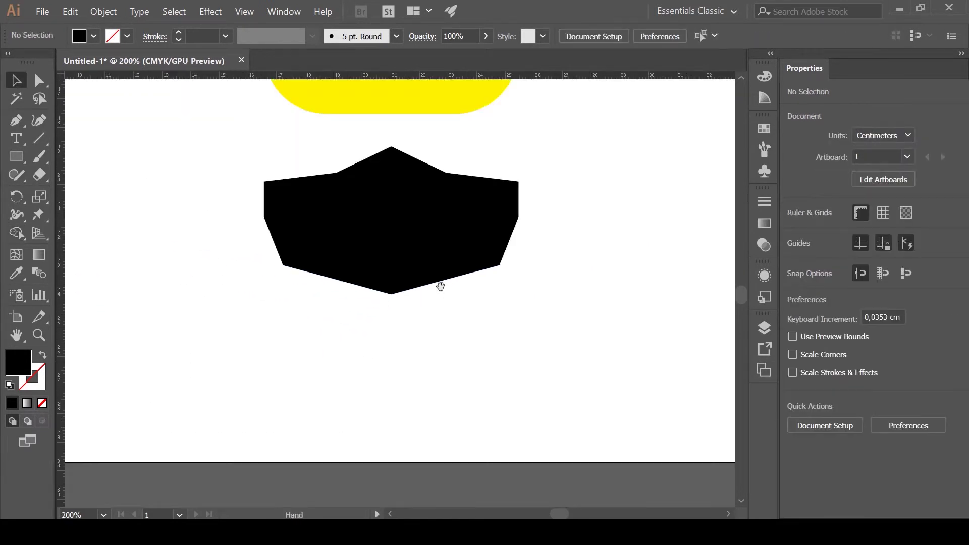
Move the mask up onto the yellow face and round the corner at its notch.
scroll(441, 284, up, 5)
mouse_move(415, 378)
mouse_down()
mouse_move(427, 218)
mouse_move(452, 403)
mouse_up()
key(ctrl+shift+a)
key(ctrl+plus)
key(ctrl+plus)
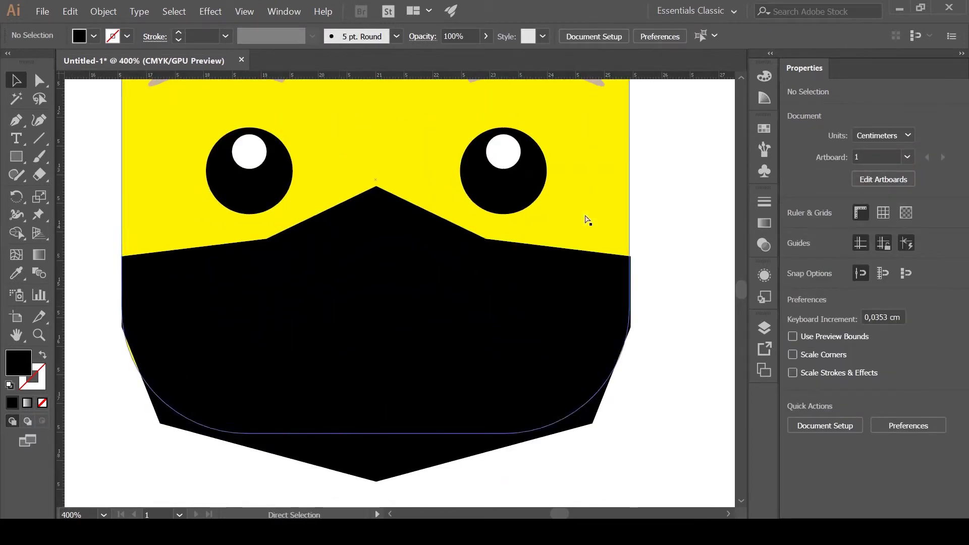
click(555, 303)
key(a)
click(336, 275)
drag(486, 243, 491, 223)
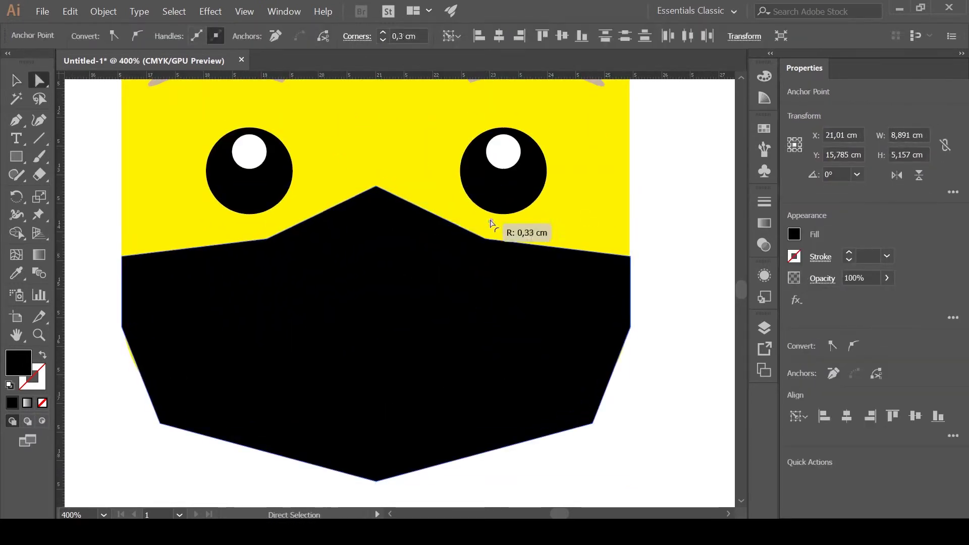
Inspect the rounded notch up close, reselect the mask half, and undo an accidental deletion.
key(ctrl+shift+a)
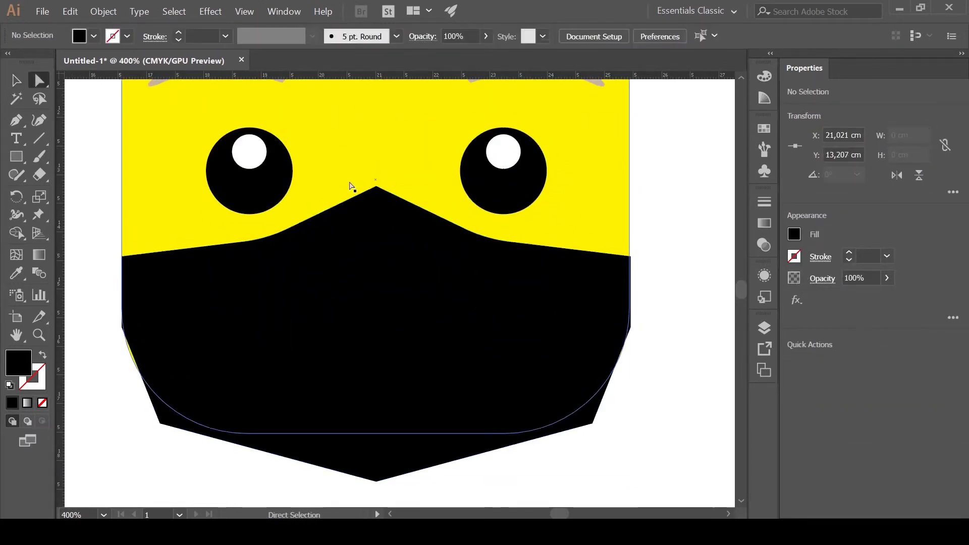
key(ctrl+plus)
key(ctrl+plus)
click(380, 207)
key(ctrl+minus)
key(ctrl+minus)
scroll(530, 358, down, 3)
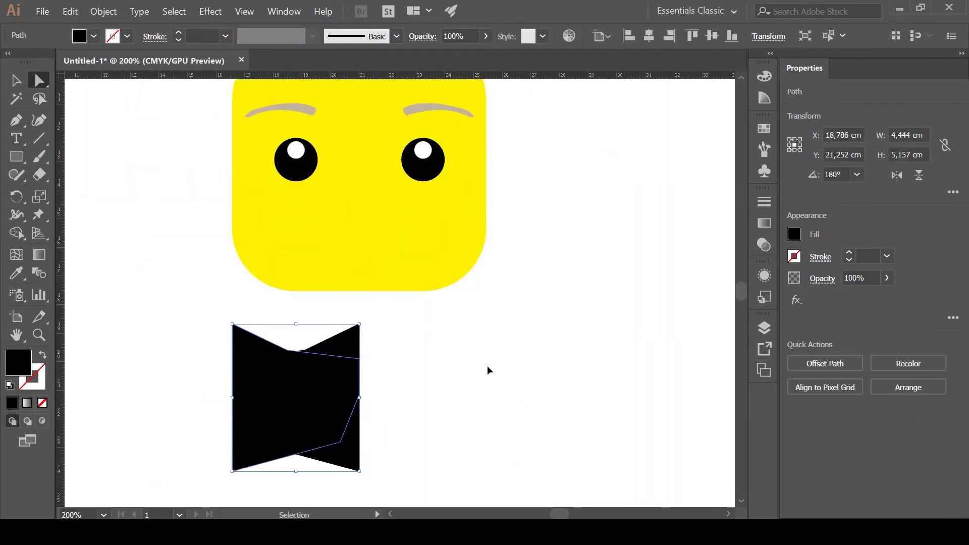
key(ctrl+plus)
key(ctrl+plus)
key(ctrl+plus)
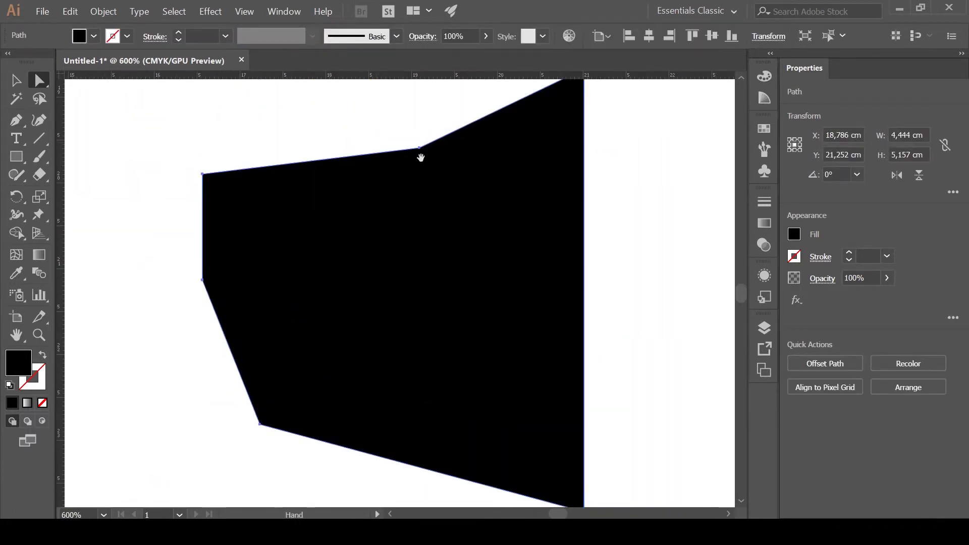
key(ctrl+minus)
key(ctrl+minus)
key(ctrl+minus)
click(523, 273)
key(a)
click(338, 321)
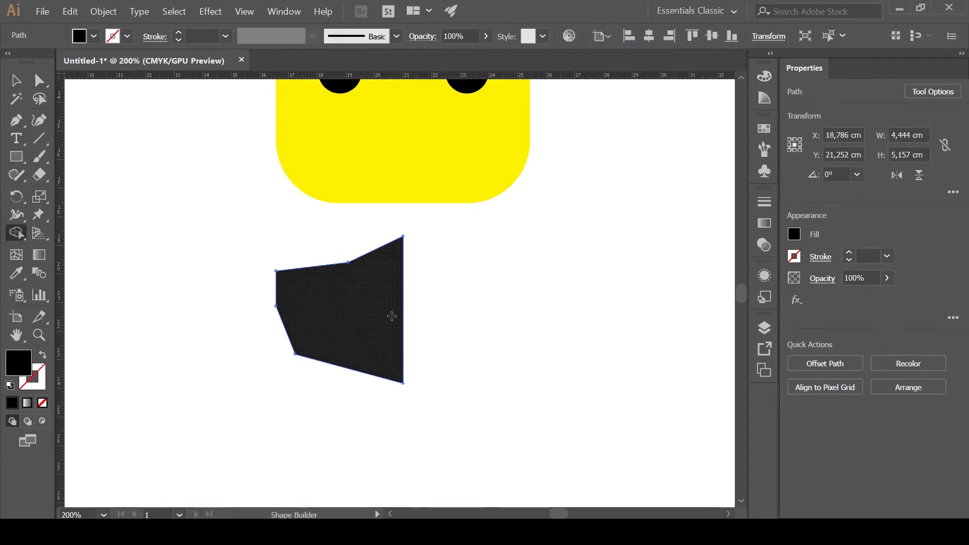
key(Delete)
key(ctrl+z)
Reflect a copy of the mask half and move it to the right side.
key(v)
right_click(373, 291)
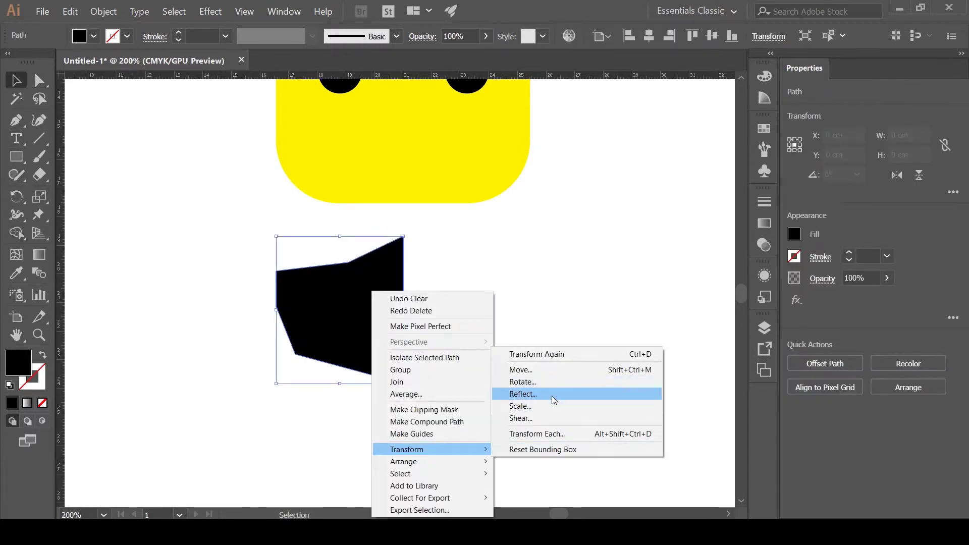
click(523, 394)
click(561, 366)
shift+drag(325, 332, 443, 340)
Delete the mask's right half, leaving only the left half selected below the face.
shift+click(344, 313)
key(shift+m)
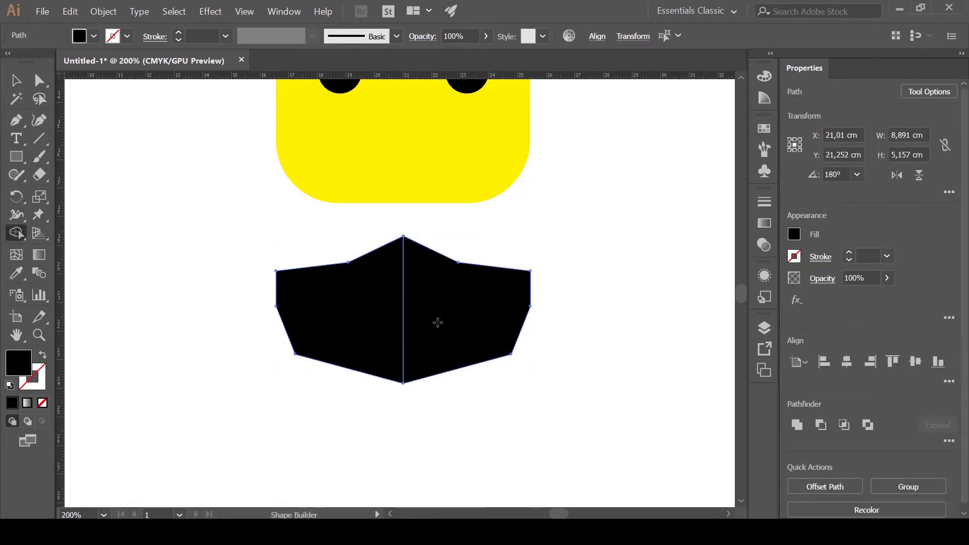
key(v)
click(406, 346)
key(Delete)
drag(392, 321, 144, 218)
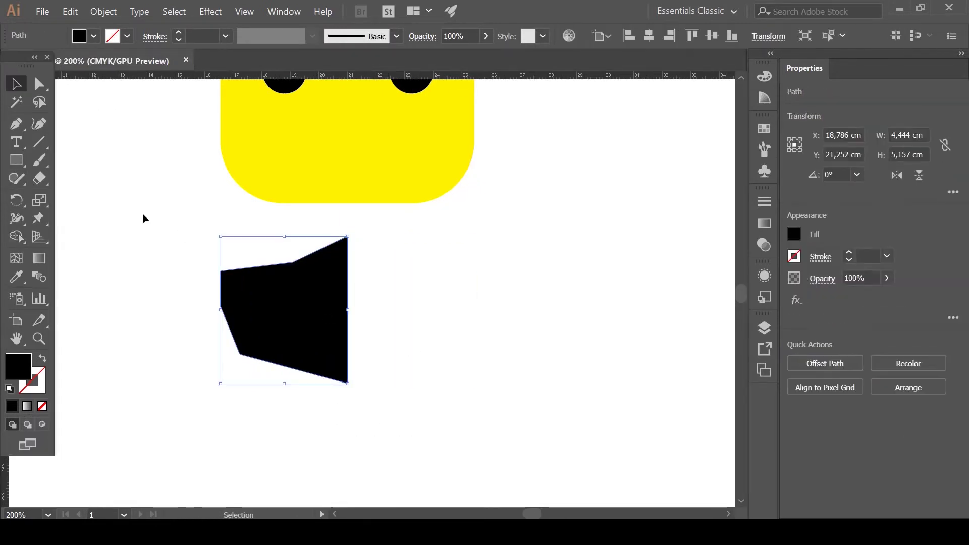
right_click(258, 306)
click(510, 358)
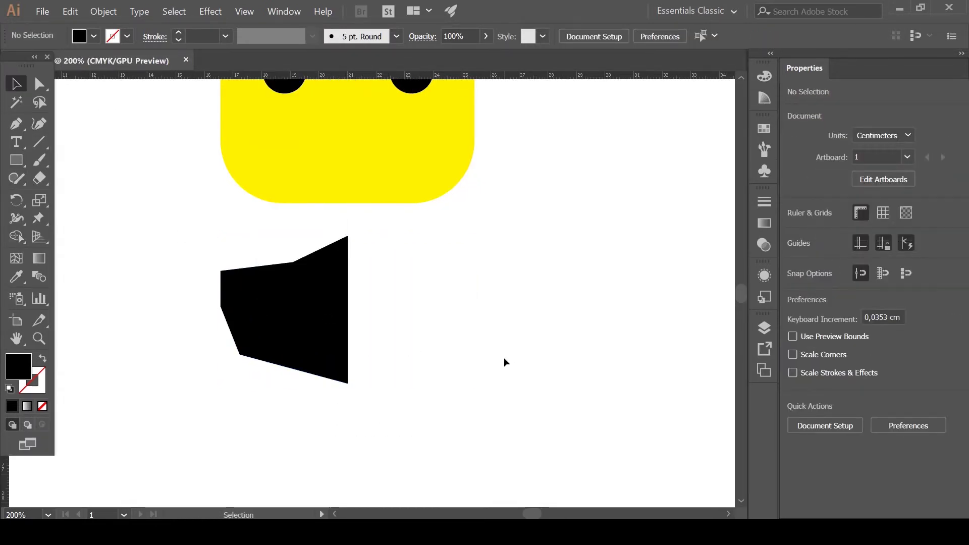
click(314, 300)
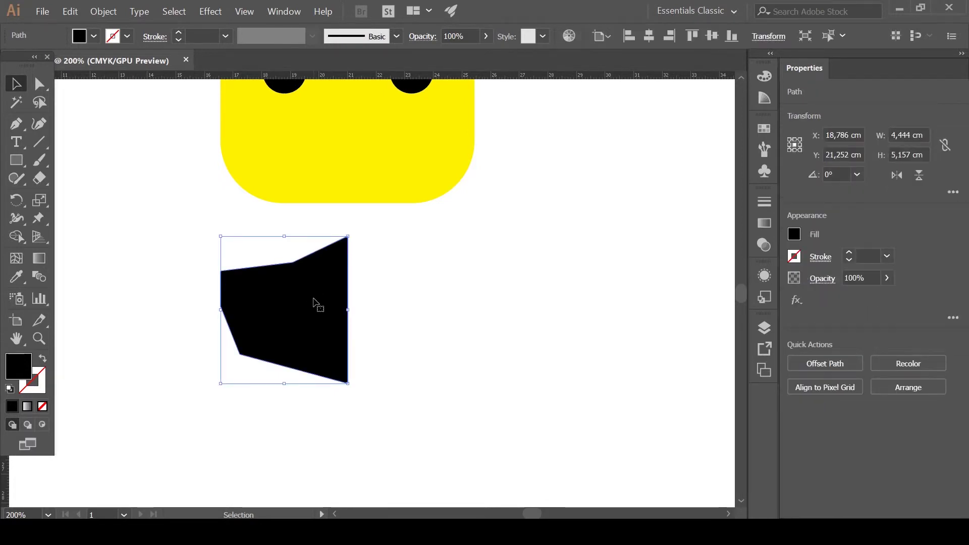
Reflect a copy of the left mask half and align it with the original at the peak.
right_click(306, 286)
mouse_move(336, 450)
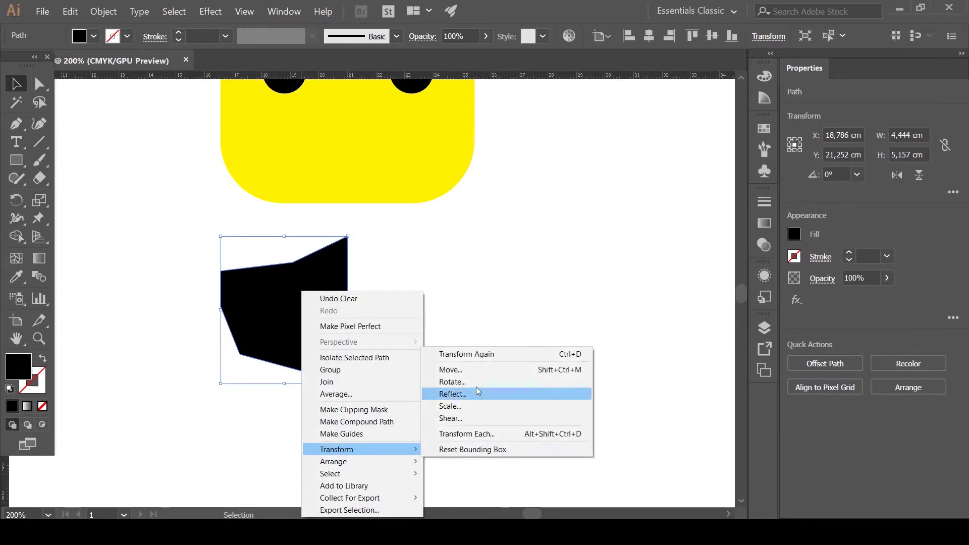
click(480, 391)
click(495, 339)
drag(301, 322, 425, 322)
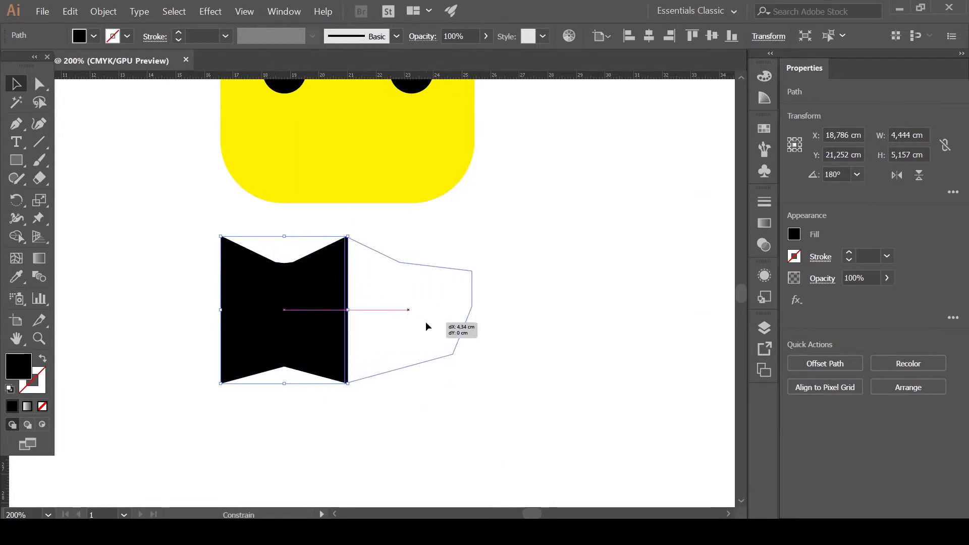
scroll(351, 205, up, 2)
scroll(351, 205, up, 2)
drag(351, 205, 399, 275)
scroll(307, 174, up, 2)
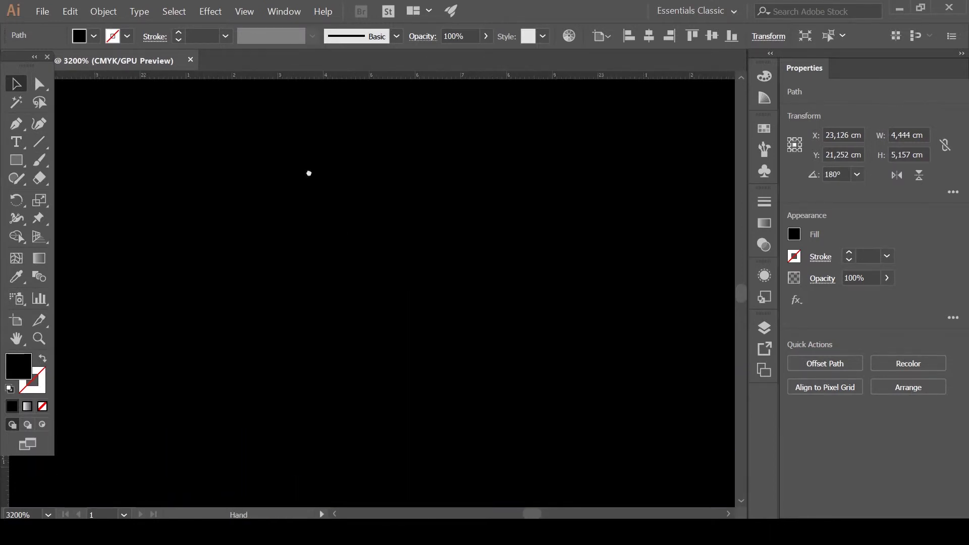
mouse_move(307, 173)
mouse_down()
mouse_move(405, 350)
mouse_move(465, 356)
mouse_up()
Merge the two mask halves into one shape with Shape Builder.
key(ctrl+a)
key(shift+m)
drag(342, 324, 433, 363)
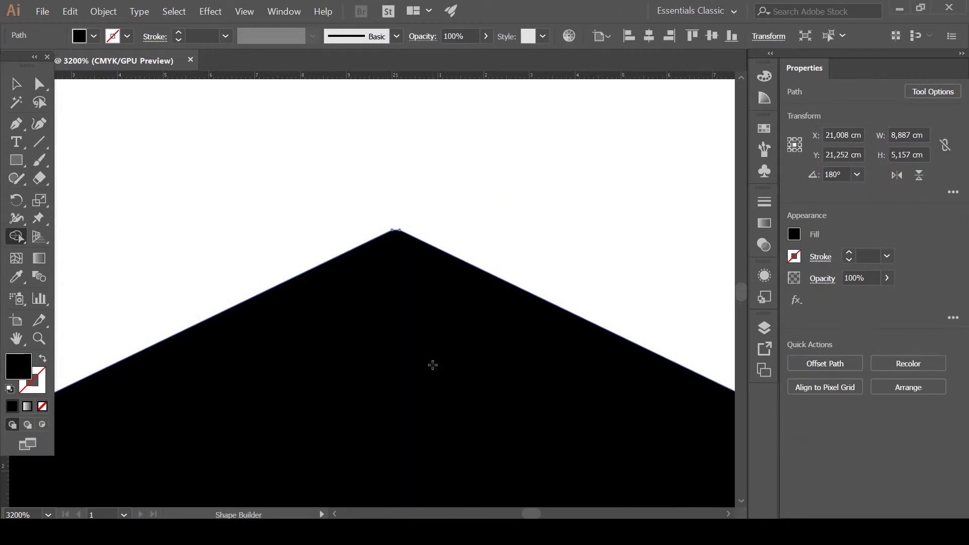
key(v)
key(ctrl+shift+a)
scroll(439, 255, up, 2)
click(440, 255)
Select the mask's peak anchor and then its whole path with Direct Selection.
key(a)
click(431, 143)
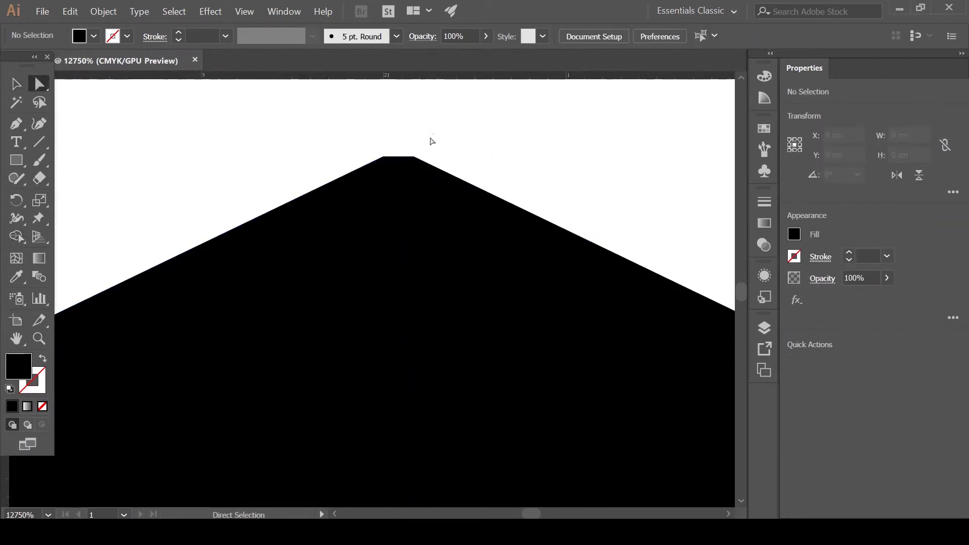
click(414, 157)
key(ctrl+a)
scroll(517, 166, down, 3)
scroll(517, 166, down, 2)
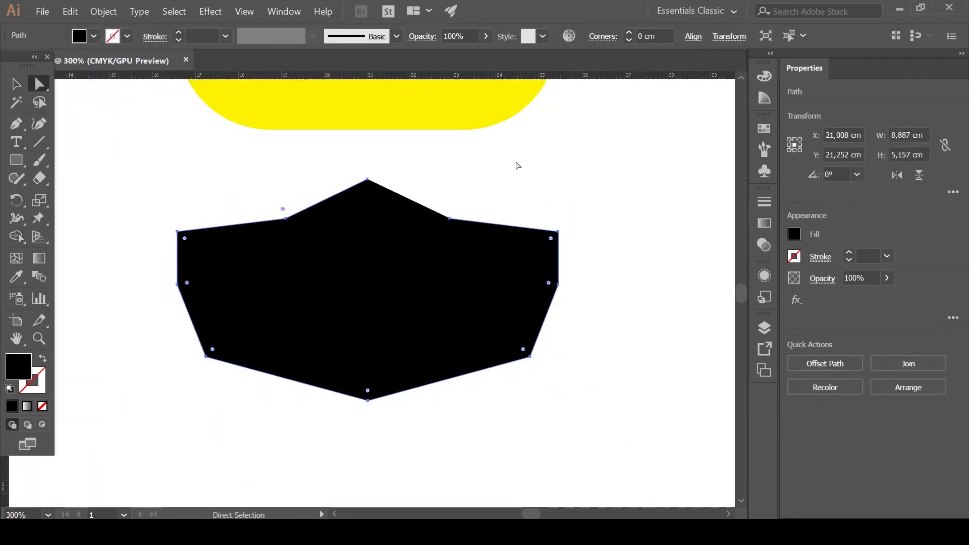
scroll(389, 399, up, 2)
Scroll around the mask to inspect its bottom point.
key(v)
scroll(416, 293, up, 2)
scroll(411, 270, down, 1)
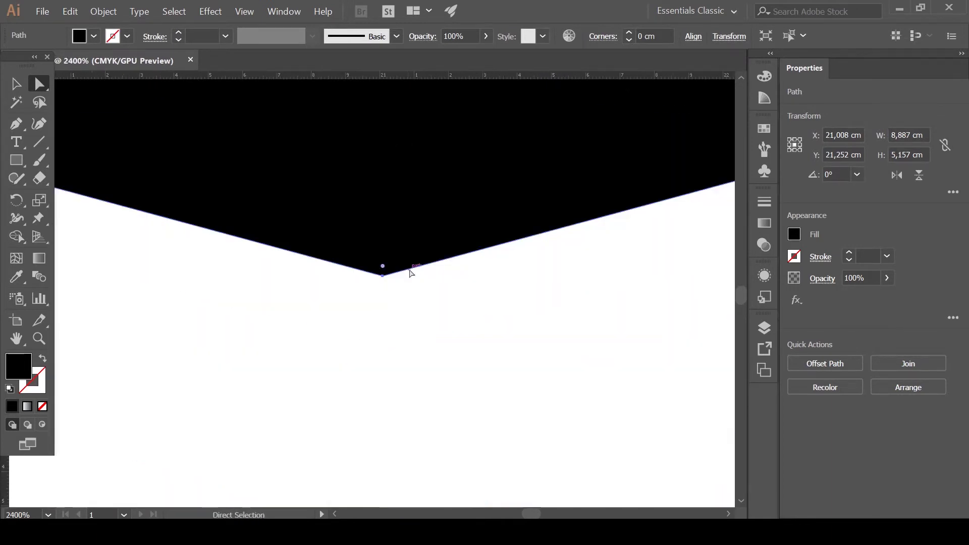
scroll(412, 271, up, 2)
scroll(429, 390, down, 2)
click(429, 389)
scroll(429, 389, down, 5)
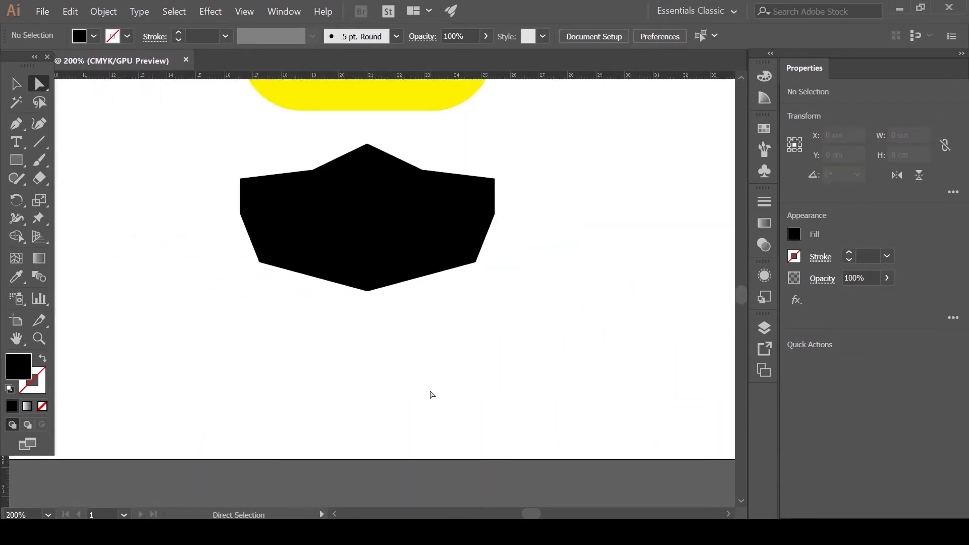
scroll(508, 450, up, 3)
scroll(508, 450, down, 1)
Select the black mask and try moving it, undoing the move.
click(18, 83)
click(389, 407)
drag(390, 407, 394, 321)
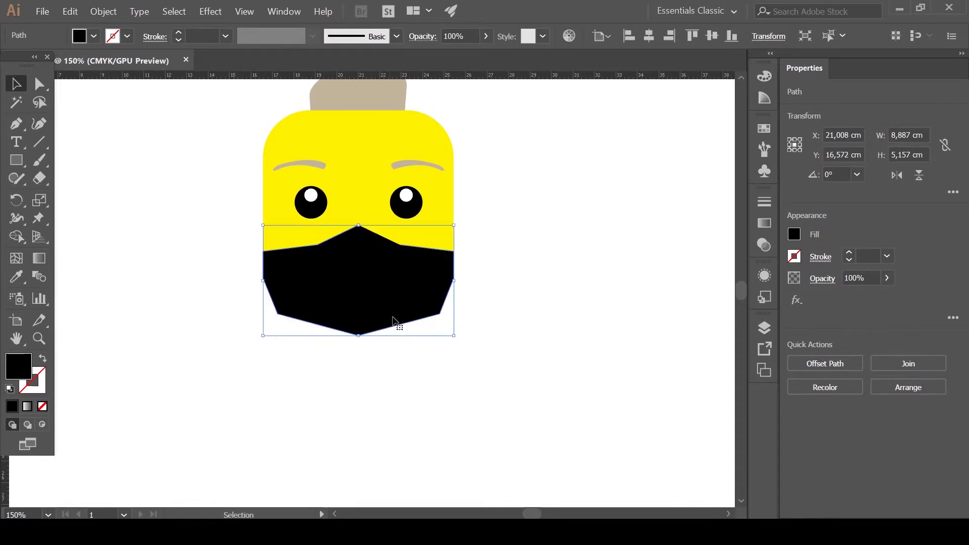
key(ctrl+z)
key(shift+m)
key(v)
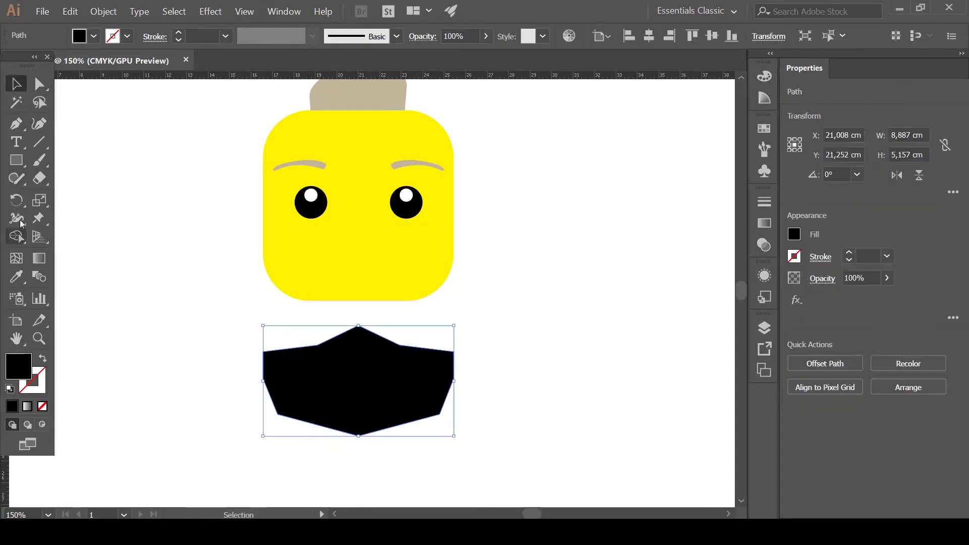
Move the mask up so it covers the lower half of the yellow face.
key(a)
key(v)
click(535, 423)
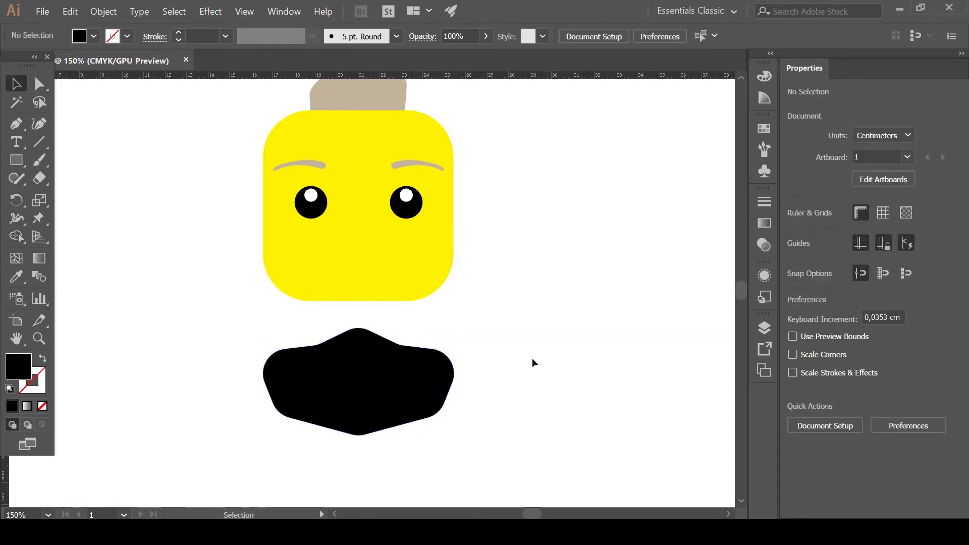
drag(401, 401, 401, 284)
click(512, 288)
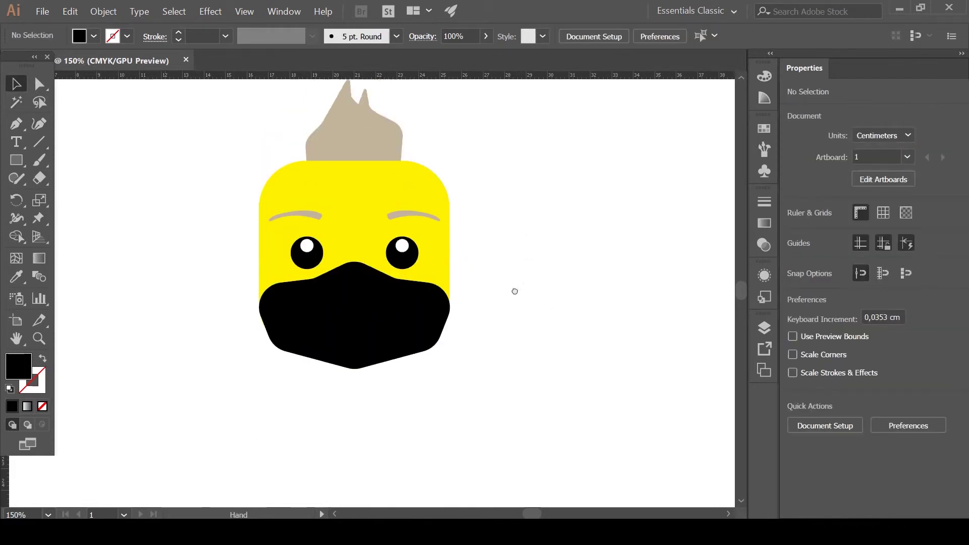
key(ctrl+=)
Draw a straight strap line with the Pen from the face's left edge down to the mask.
key(p)
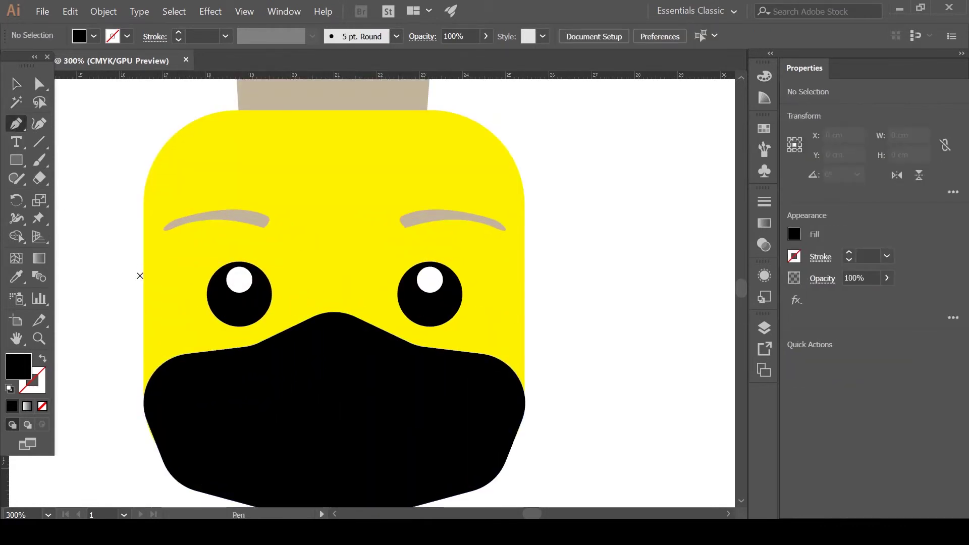
click(143, 311)
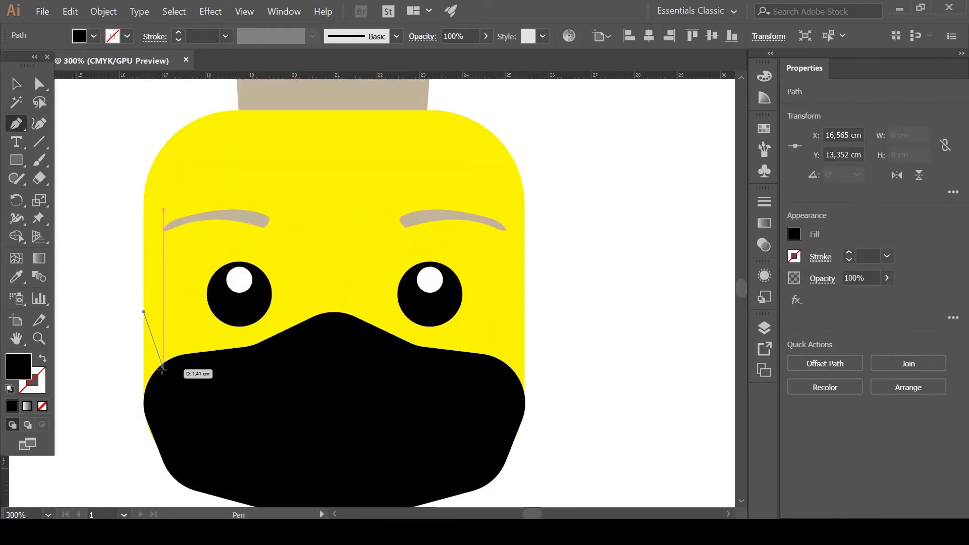
click(163, 370)
key(v)
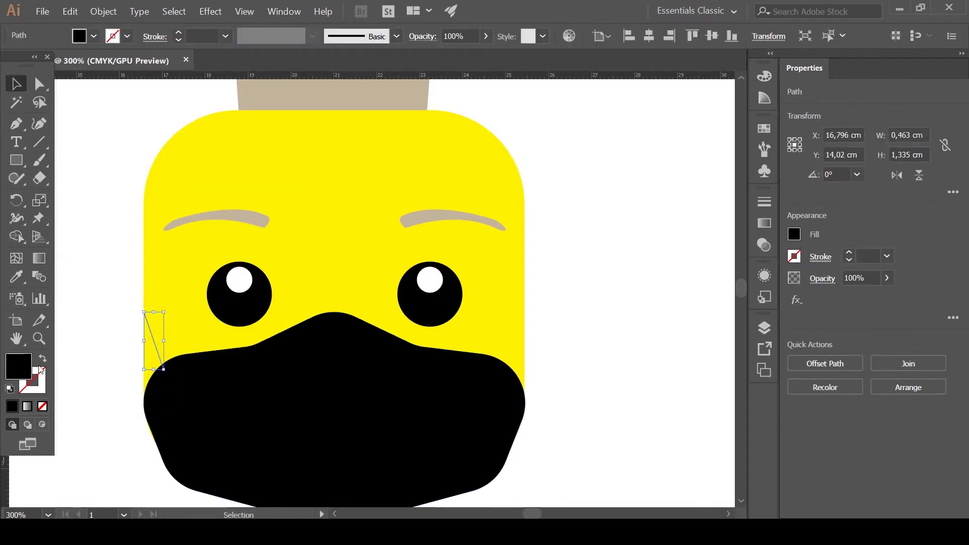
Turn the strap into a black 5 pt stroke.
click(43, 359)
click(155, 37)
click(77, 75)
click(78, 433)
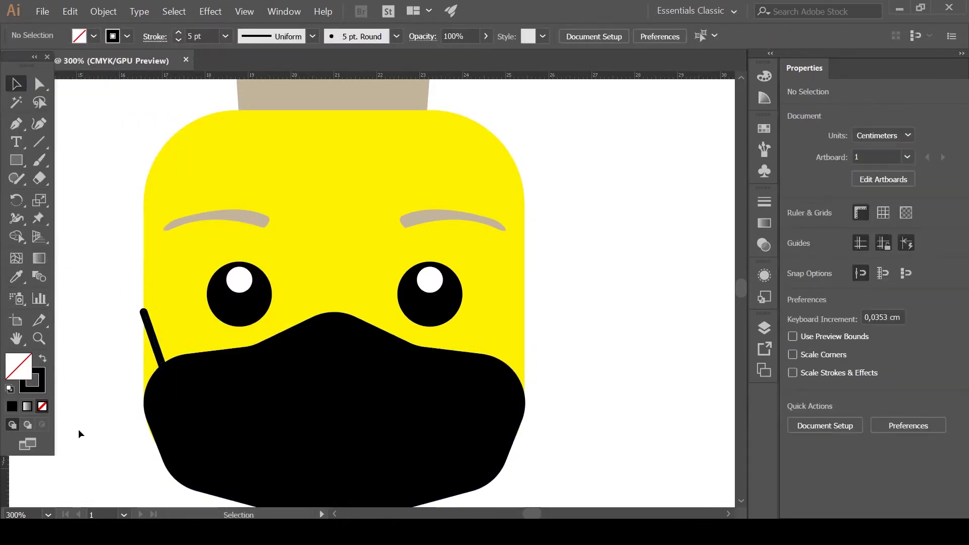
Reflect a copy of the strap and place it on the mask's right side.
click(152, 335)
right_click(154, 337)
click(368, 312)
drag(153, 341, 515, 348)
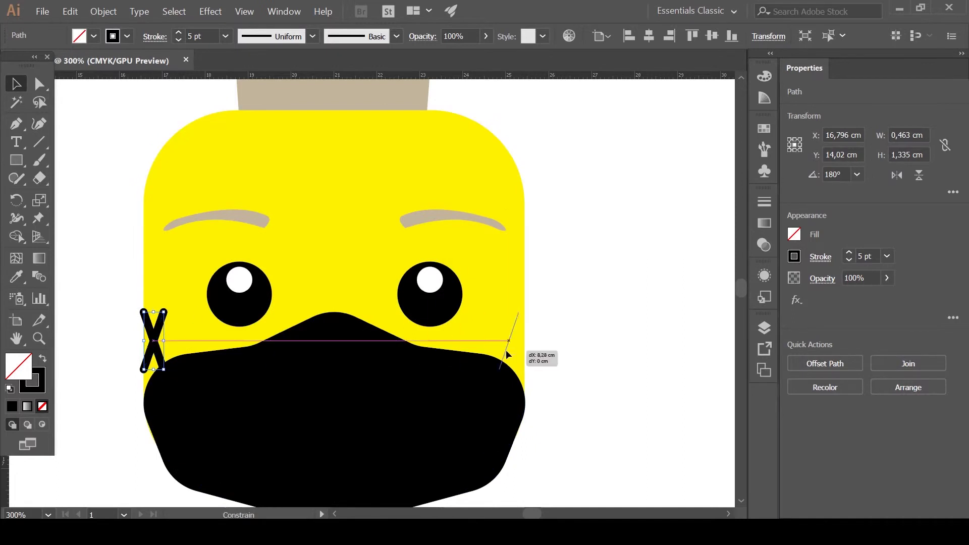
click(628, 323)
Try merging the mask and straps into one shape, then undo it.
click(255, 402)
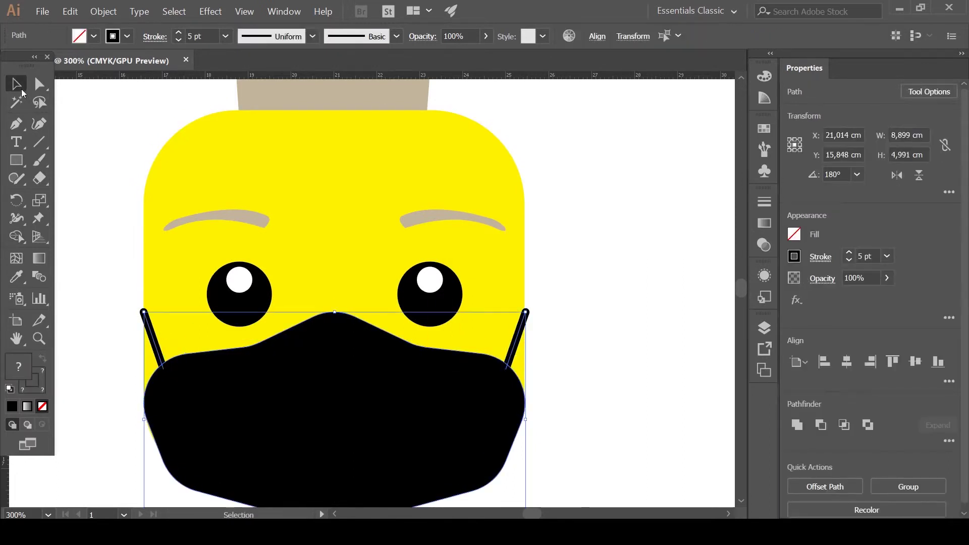
key(ctrl+a)
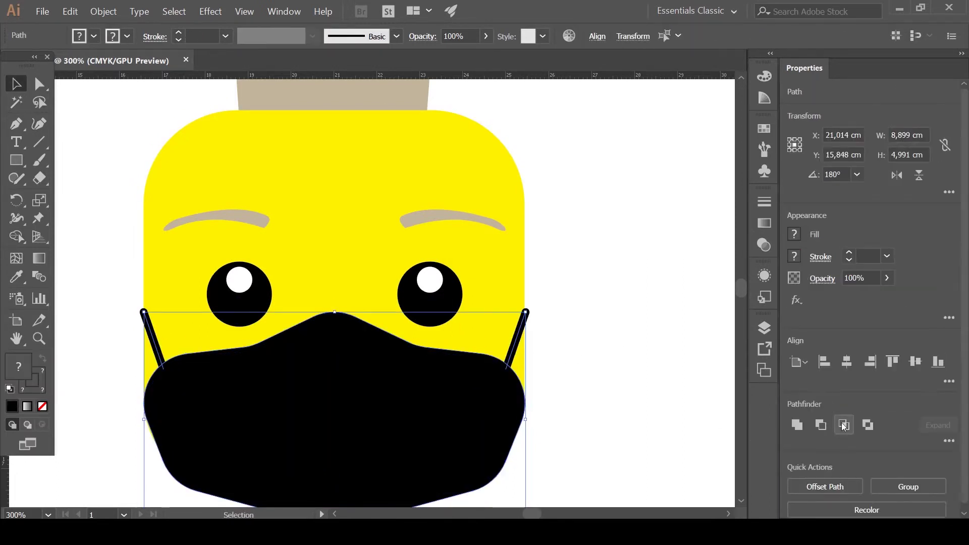
click(797, 424)
key(ctrl+z)
click(579, 353)
Select all the face artwork and switch to the Shape Builder tool.
scroll(580, 353, down, 3)
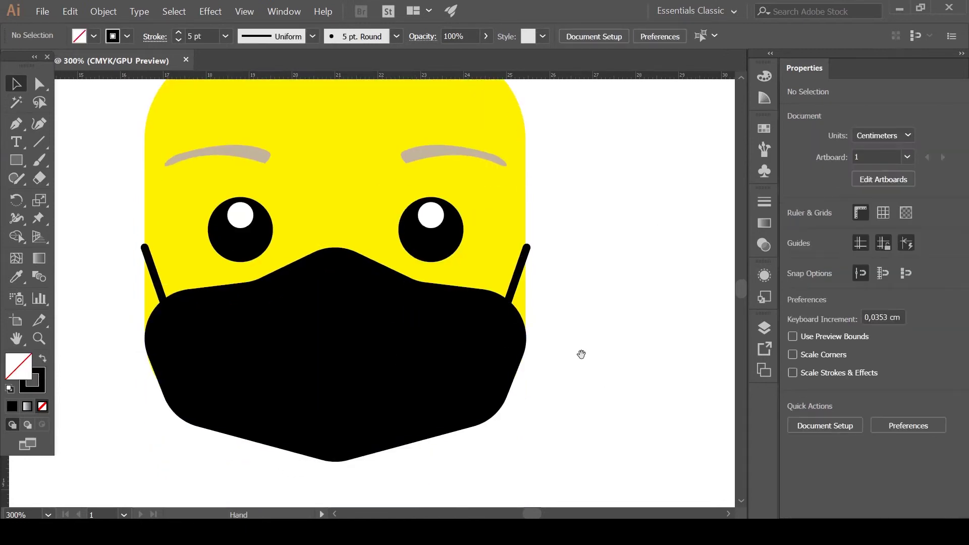
click(255, 340)
click(578, 229)
key(ctrl+a)
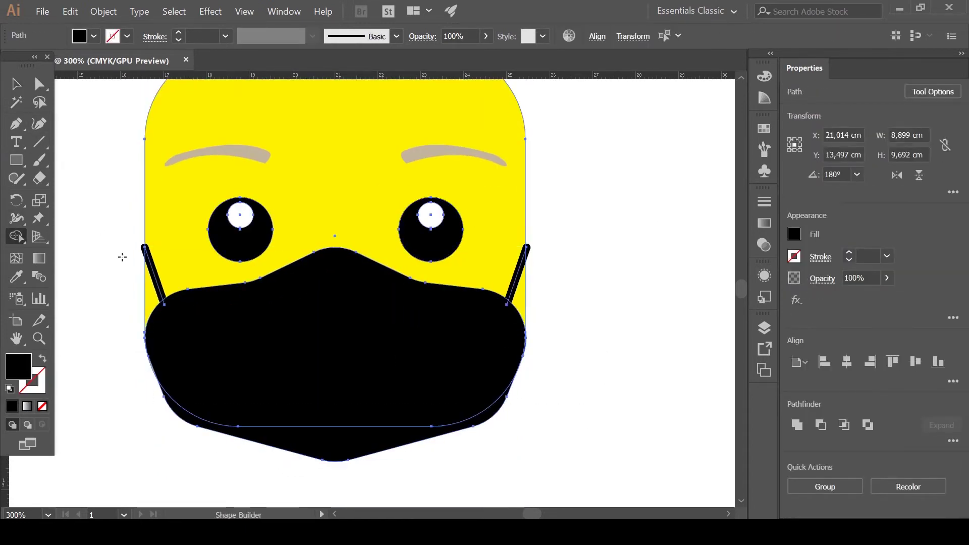
key(super)
key(super)
click(16, 237)
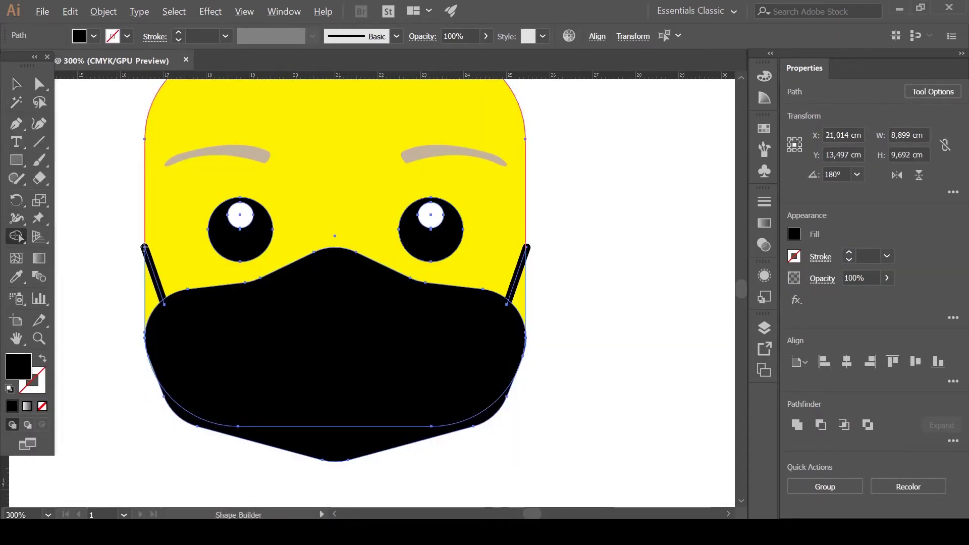
scroll(299, 280, up, 3)
scroll(300, 279, up, 2)
drag(300, 279, 336, 252)
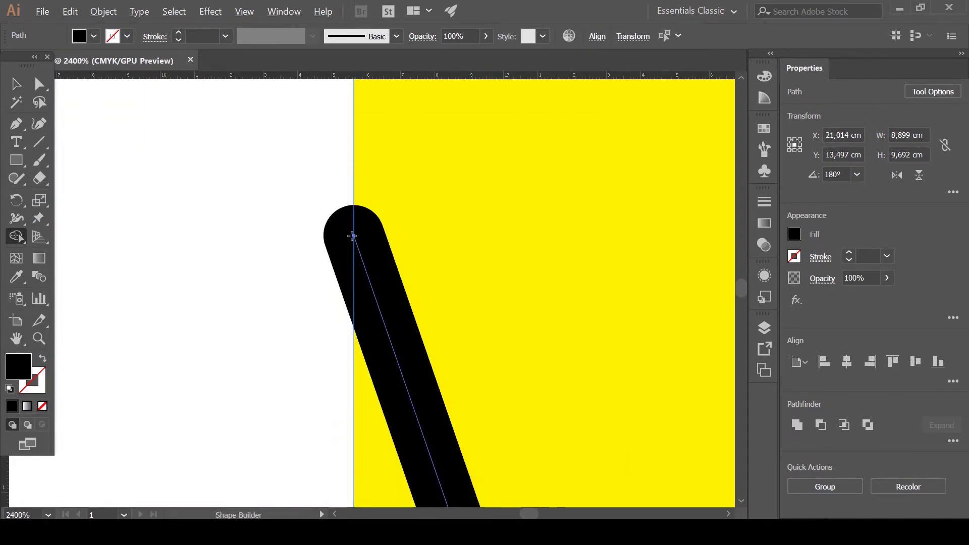
Deselect the artwork and zoom out to view the whole masked face.
key(v)
click(162, 179)
key(ctrl+0)
scroll(266, 215, up, 3)
scroll(106, 202, down, 2)
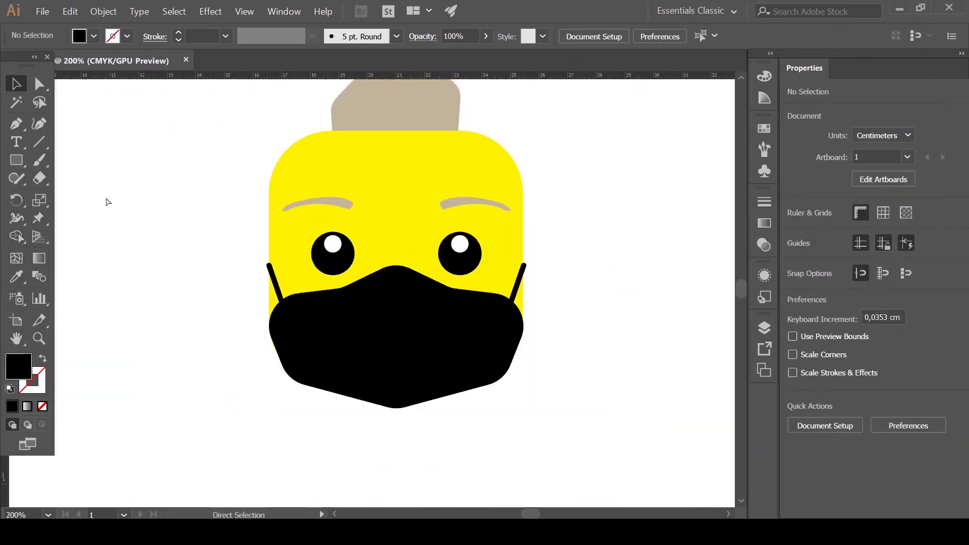
scroll(555, 250, down, 1)
scroll(488, 357, down, 3)
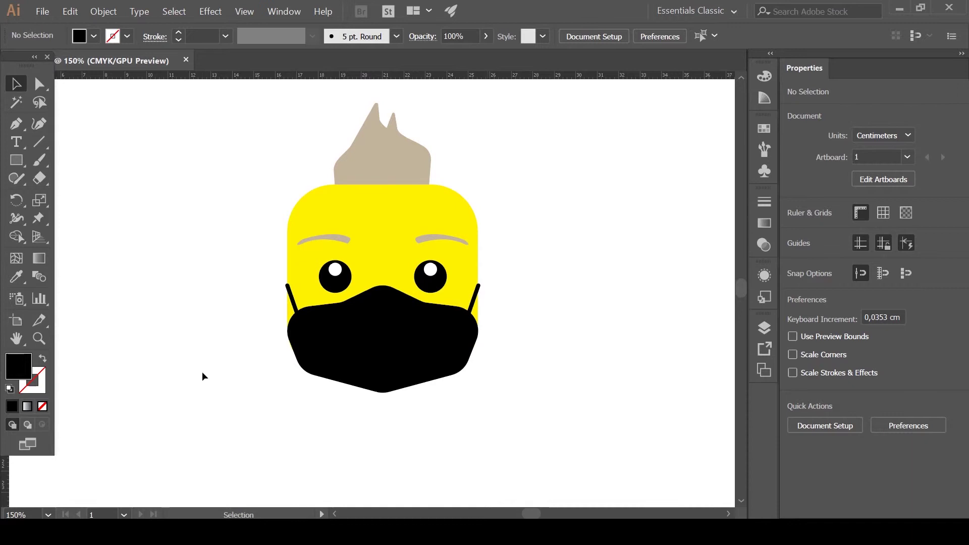
Give both eyes a new fill colour from the swatches.
click(402, 381)
click(531, 362)
click(480, 338)
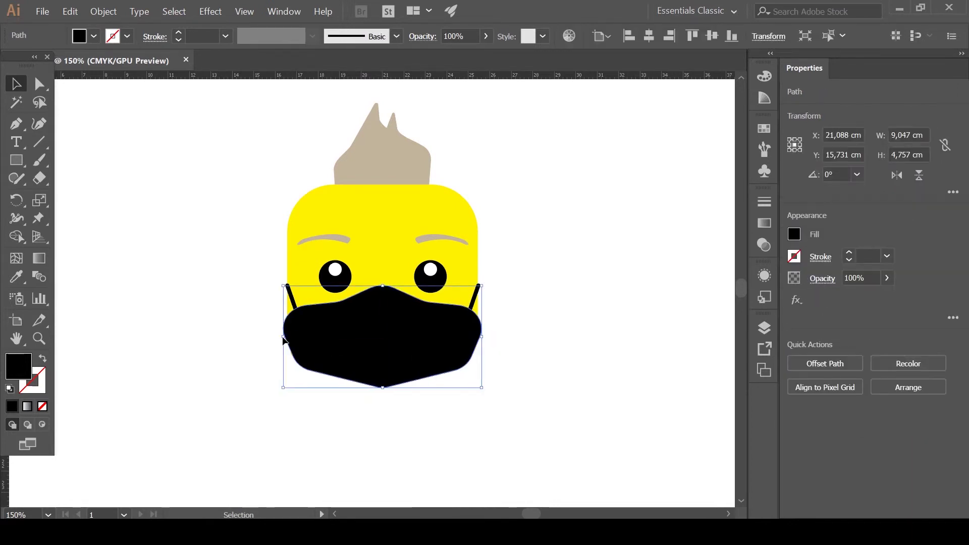
click(283, 341)
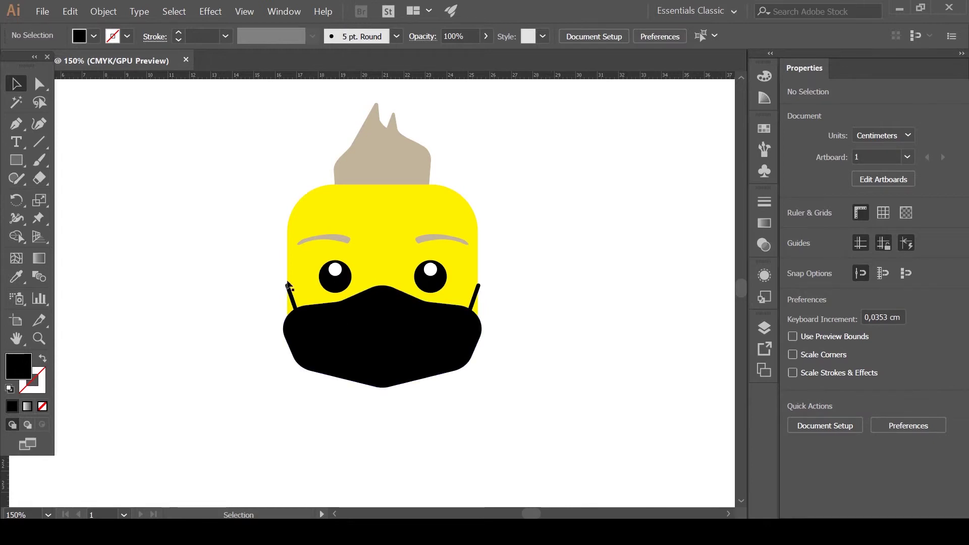
click(336, 285)
shift+click(432, 289)
click(93, 36)
click(40, 115)
click(609, 255)
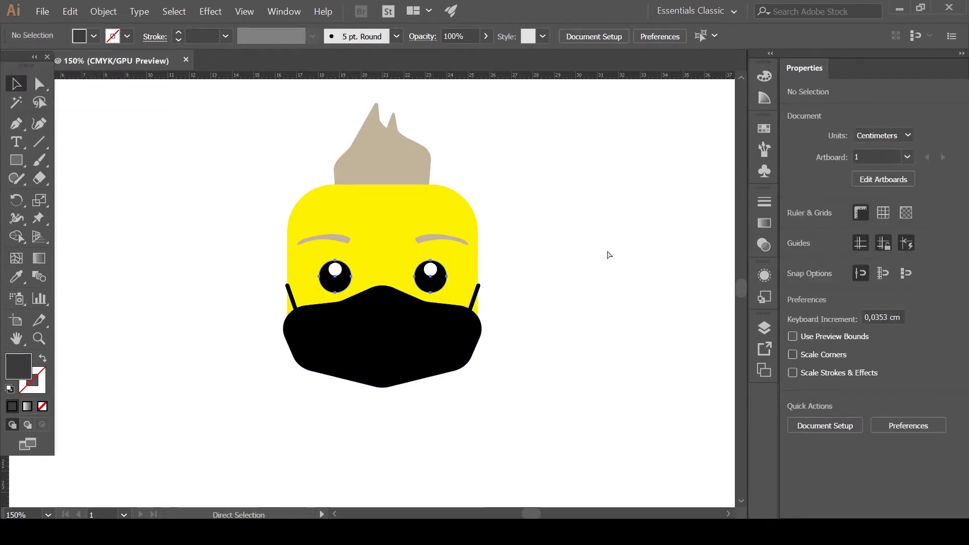
Draw a black triangle with the Pen tool as one torso half.
click(14, 128)
drag(323, 184, 321, 289)
click(324, 293)
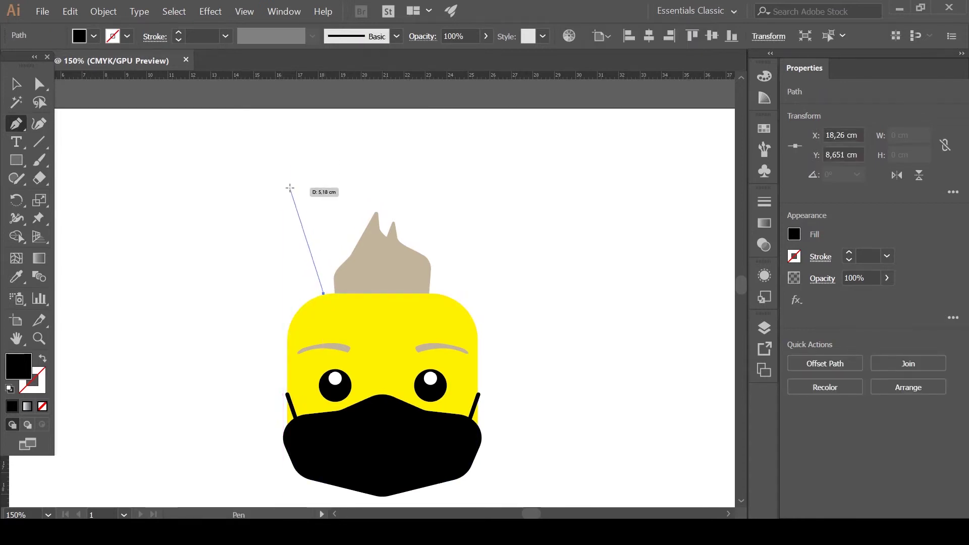
click(287, 154)
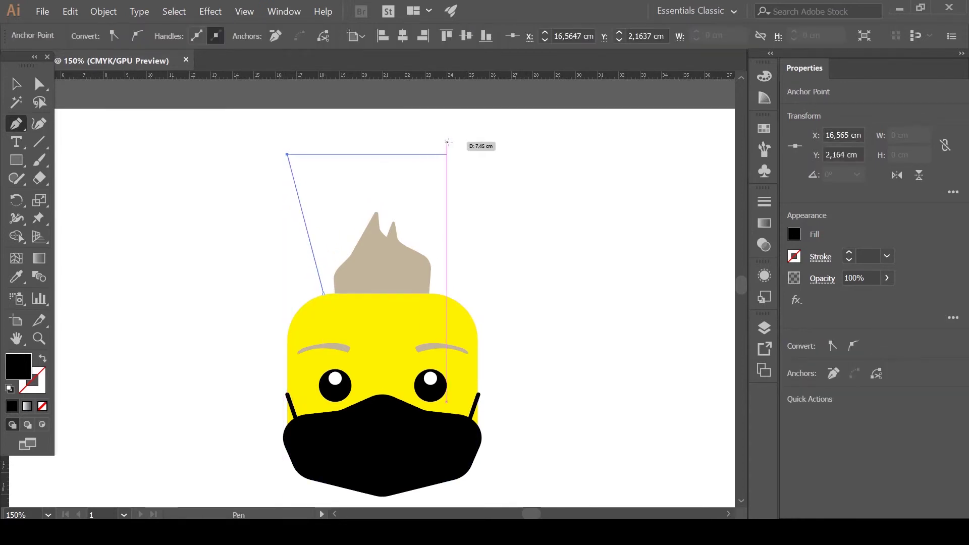
click(383, 153)
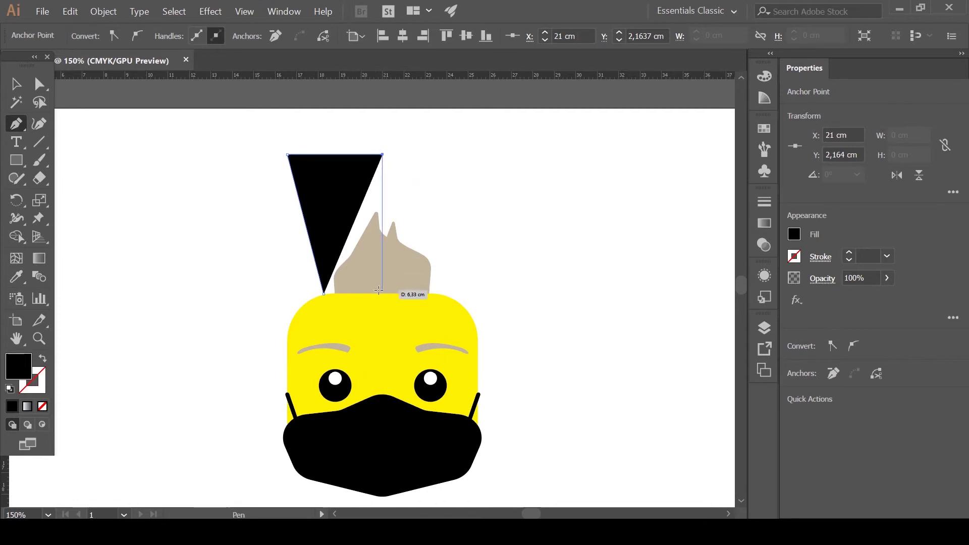
click(381, 295)
Reflect a copy of the triangle and butt it against the original's edge.
key(v)
right_click(350, 179)
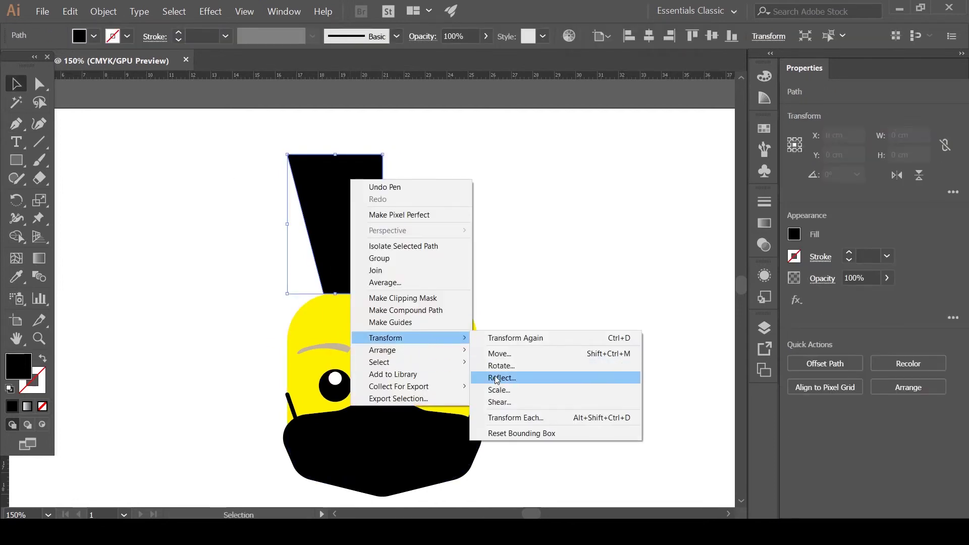
click(530, 500)
key(Return)
drag(360, 235, 448, 235)
click(475, 183)
scroll(385, 98, up, 8)
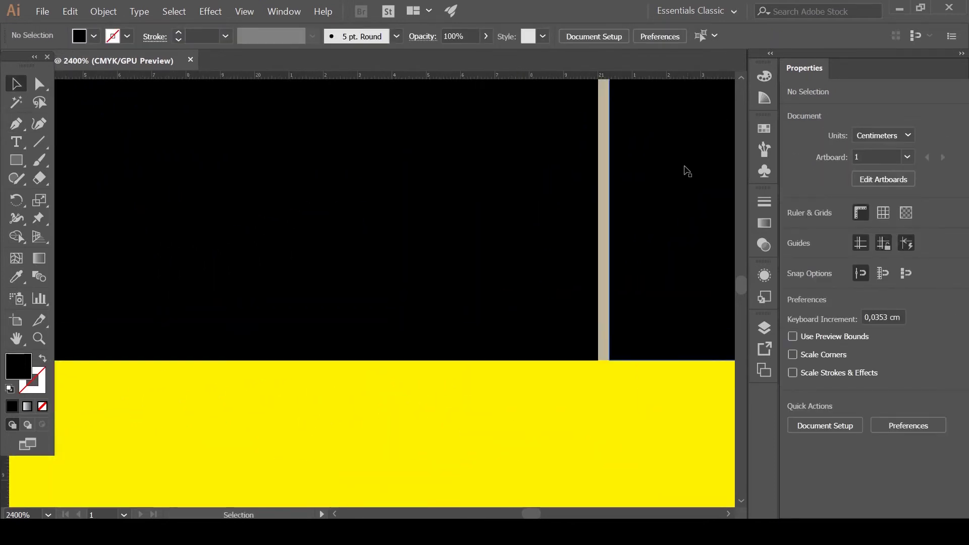
drag(684, 168, 673, 196)
scroll(538, 230, down, 8)
scroll(542, 233, down, 1)
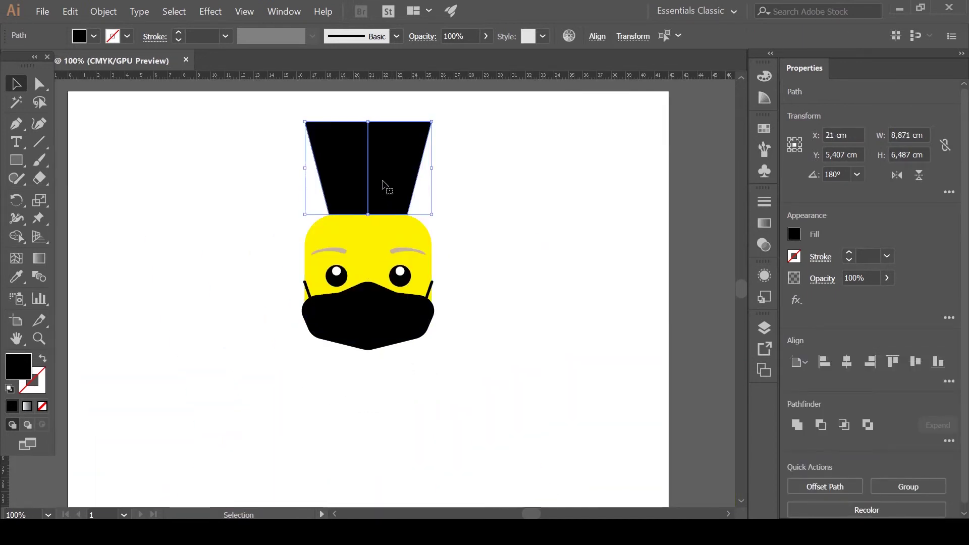
Select both torso halves and merge them with Shape Builder.
drag(386, 190, 386, 440)
drag(435, 370, 449, 407)
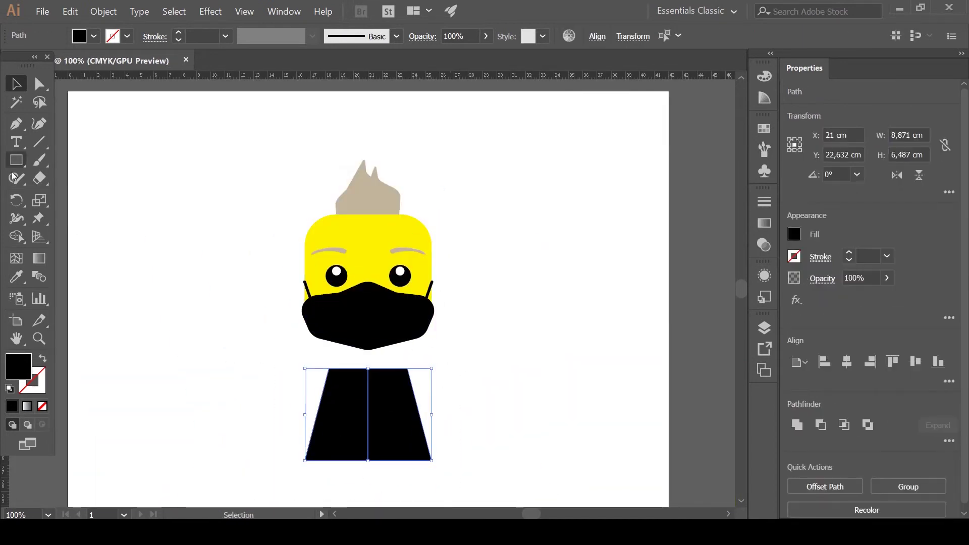
key(shift+m)
click(384, 425)
key(v)
scroll(321, 389, up, 3)
Nudge the torso half sideways to close the gap between halves.
scroll(506, 162, up, 3)
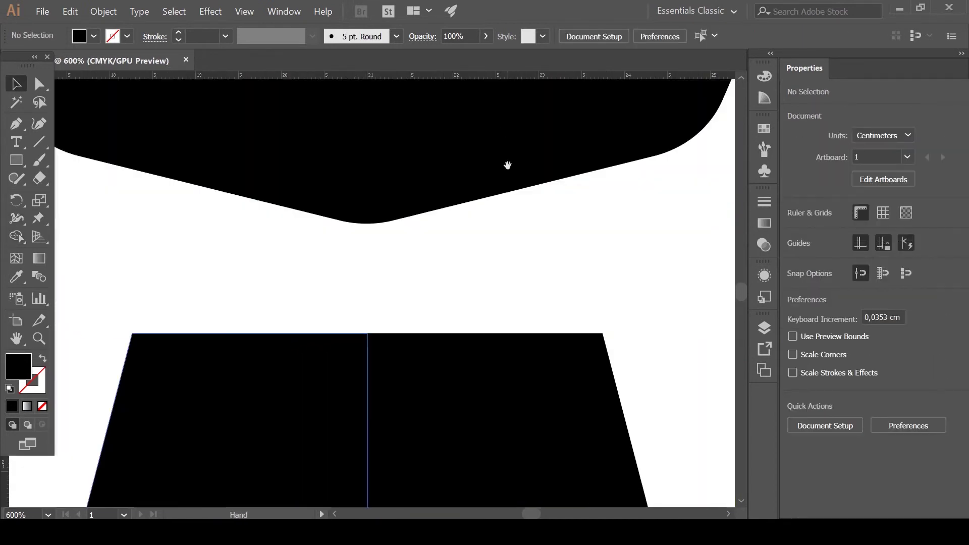
click(431, 338)
scroll(430, 338, up, 2)
drag(387, 205, 312, 91)
click(251, 197)
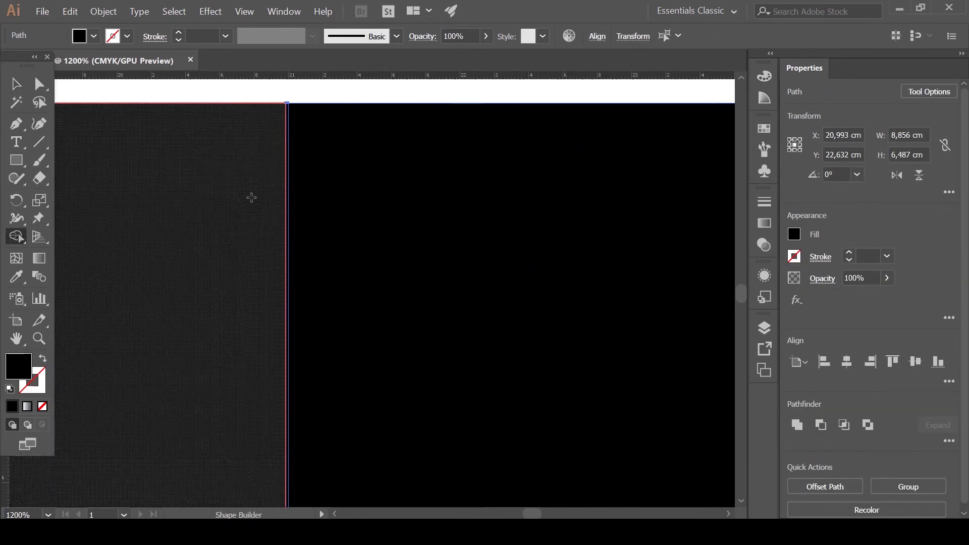
scroll(375, 271, down, 6)
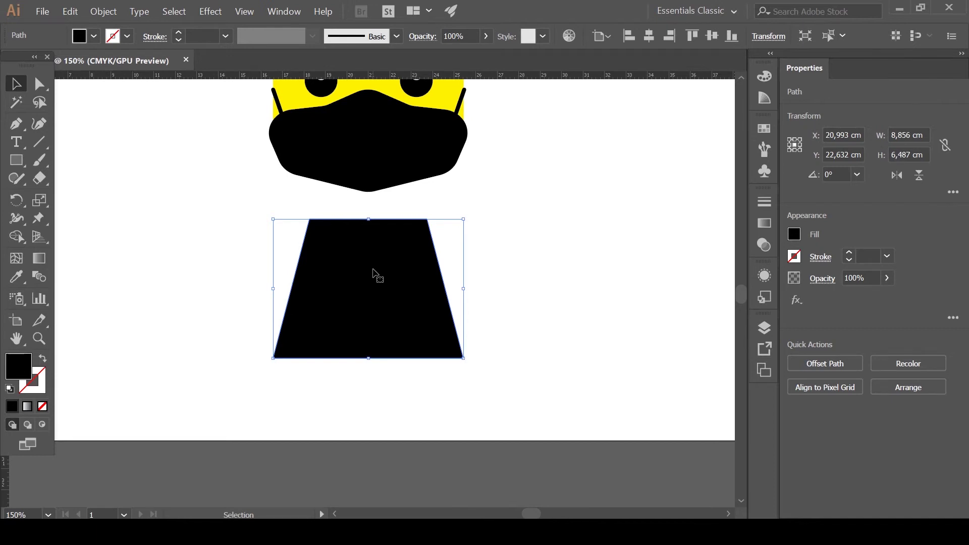
Lower the torso's bottom edge and round its two top corners.
drag(371, 358, 372, 380)
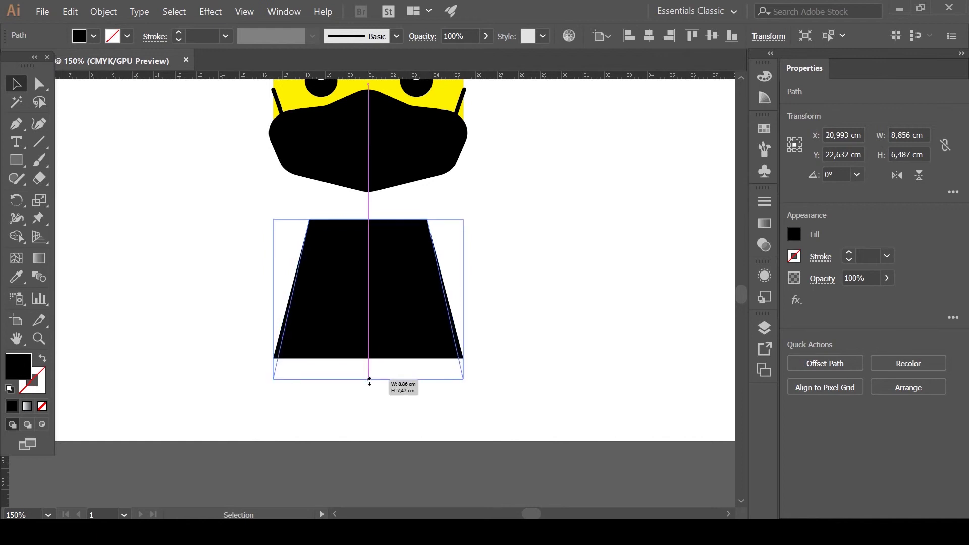
key(ctrl+shift+a)
key(a)
mouse_move(452, 208)
mouse_down()
mouse_move(306, 238)
mouse_move(328, 237)
mouse_up()
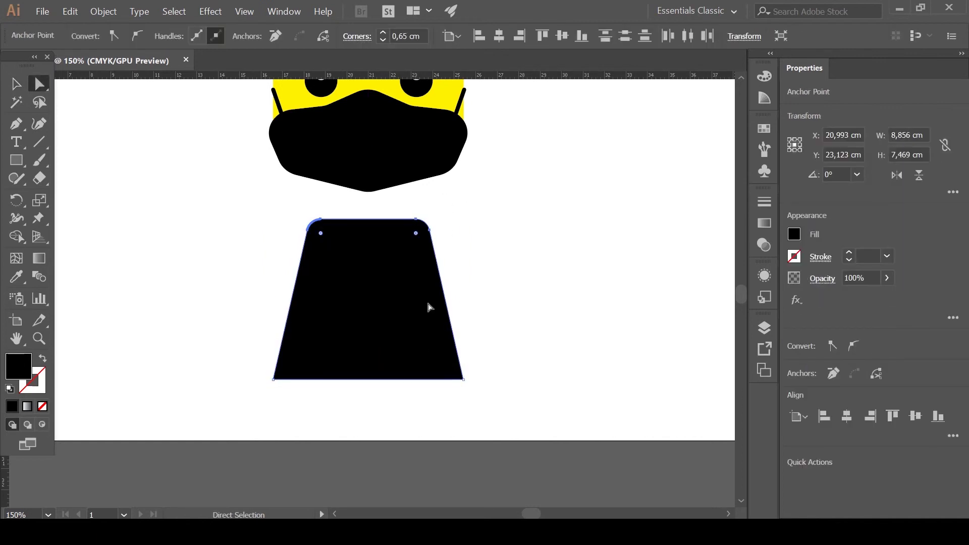
click(260, 314)
drag(249, 367, 489, 398)
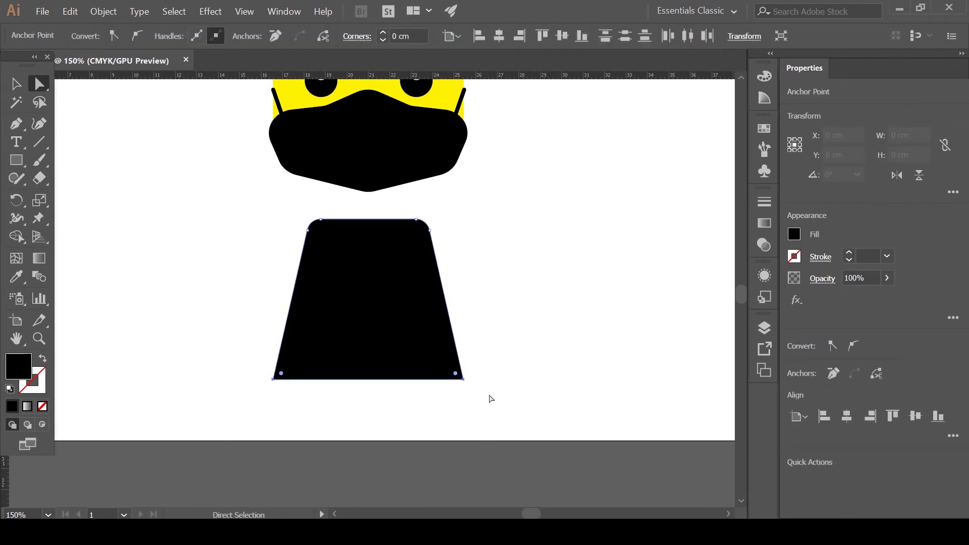
Move the torso up so it sits directly beneath the mask.
key(v)
drag(400, 340, 394, 294)
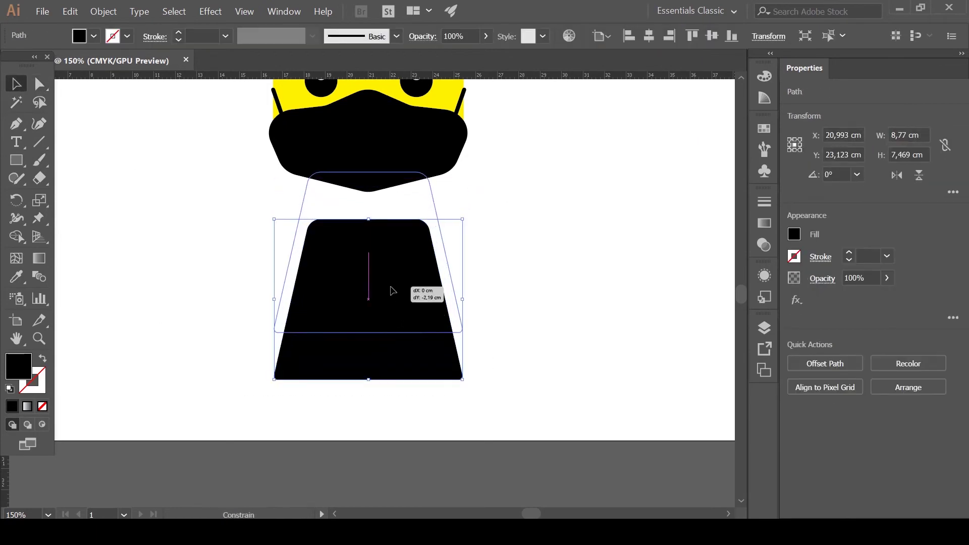
click(571, 258)
scroll(545, 288, up, 3)
click(384, 353)
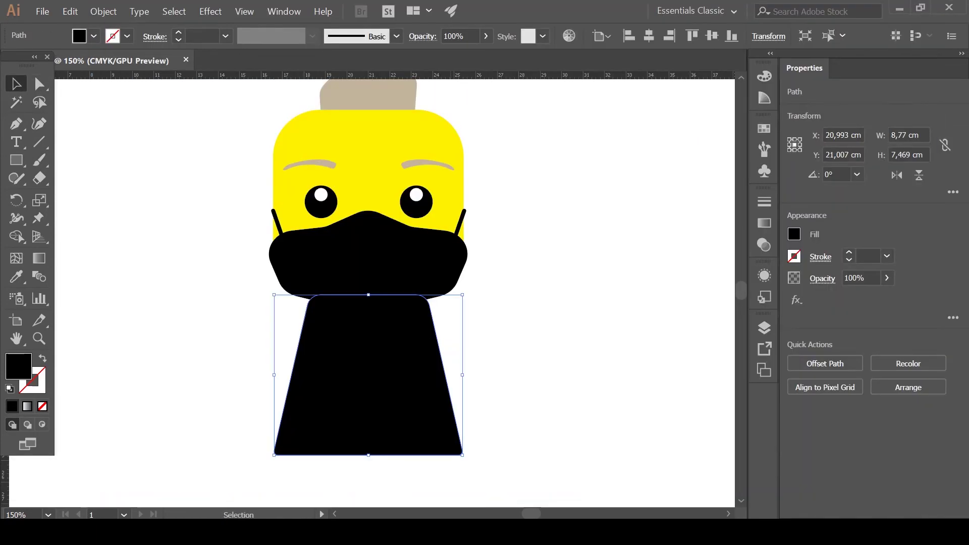
Give the torso a white fill and a black outline.
click(764, 129)
click(597, 169)
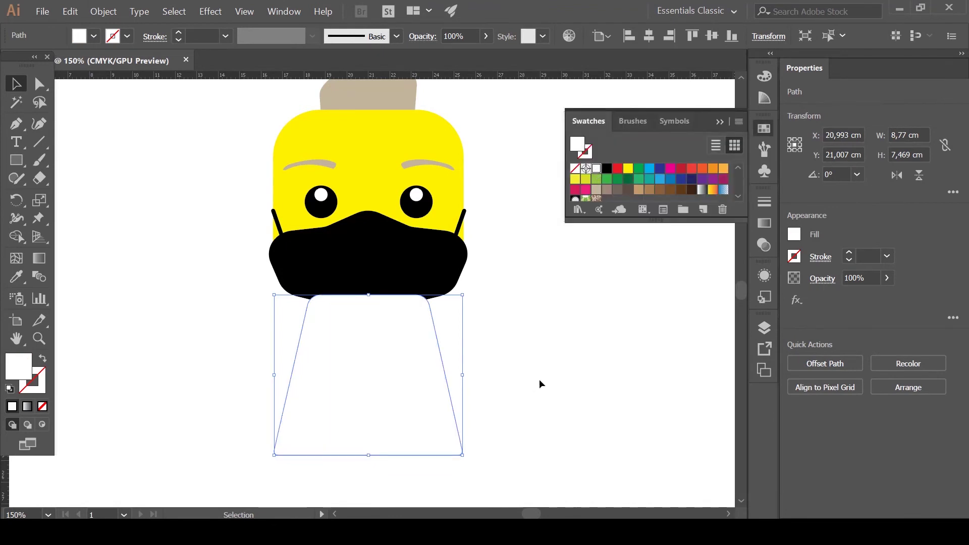
click(127, 36)
click(42, 62)
Send the torso beneath the mask in the Layers stacking order.
click(765, 328)
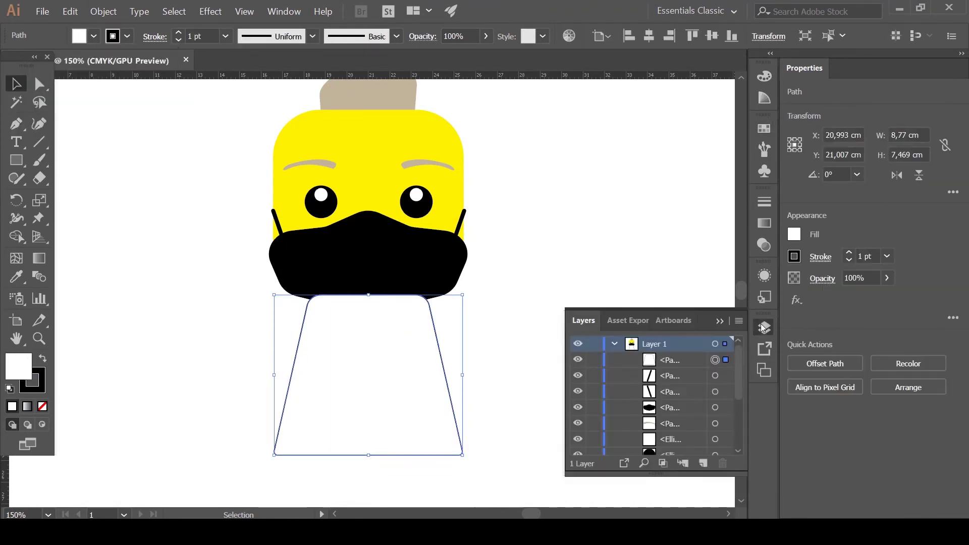
drag(671, 360, 671, 415)
click(569, 288)
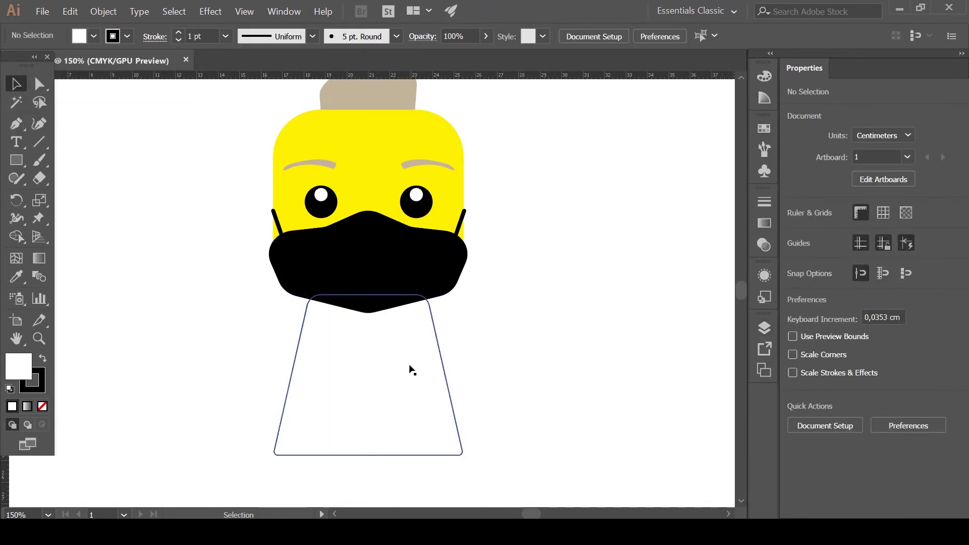
click(322, 386)
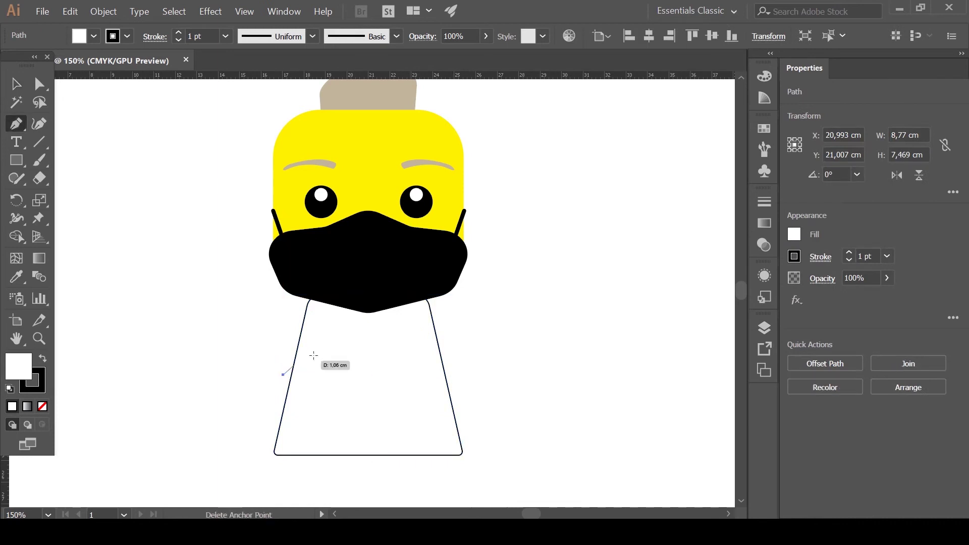
Draw a sash triangle across the chest and trim its parts outside the torso.
click(443, 313)
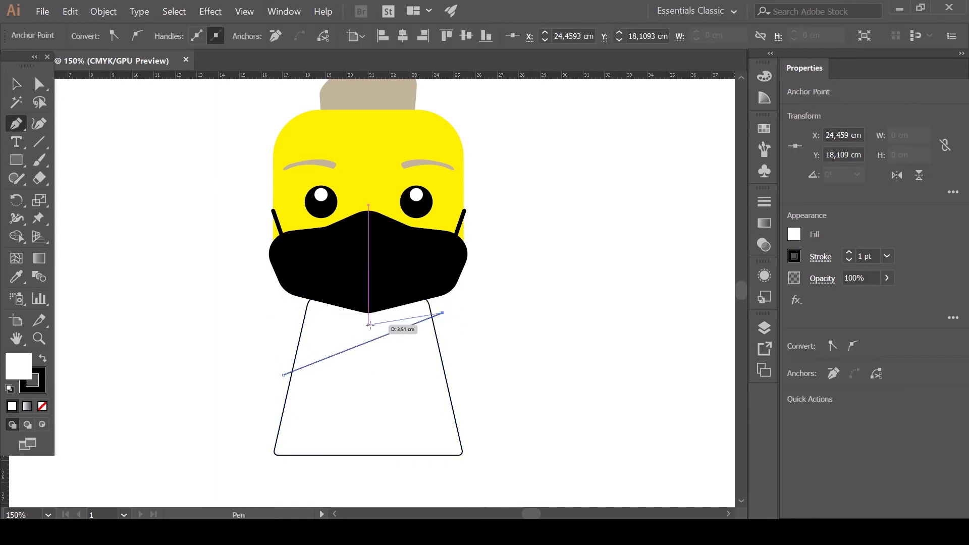
click(296, 314)
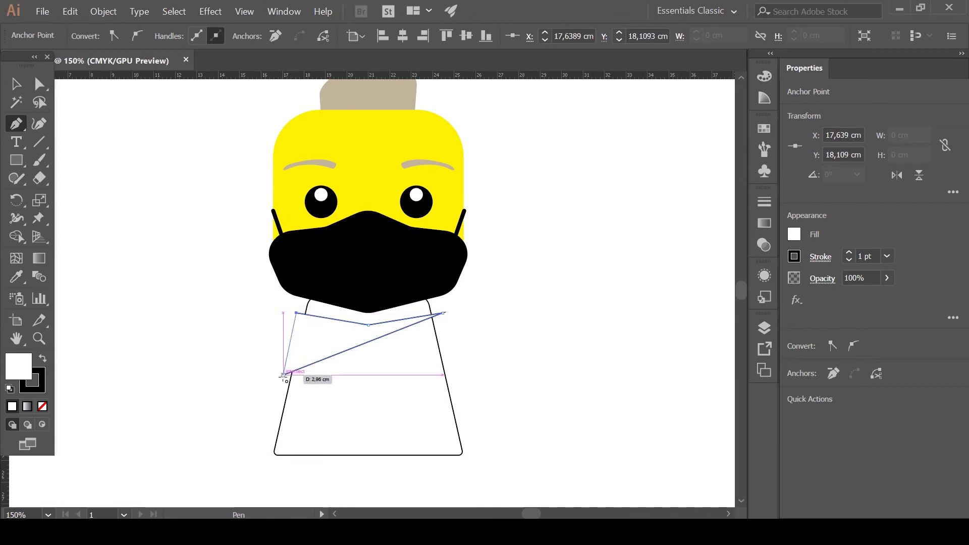
click(284, 375)
key(v)
drag(500, 428, 272, 353)
click(13, 237)
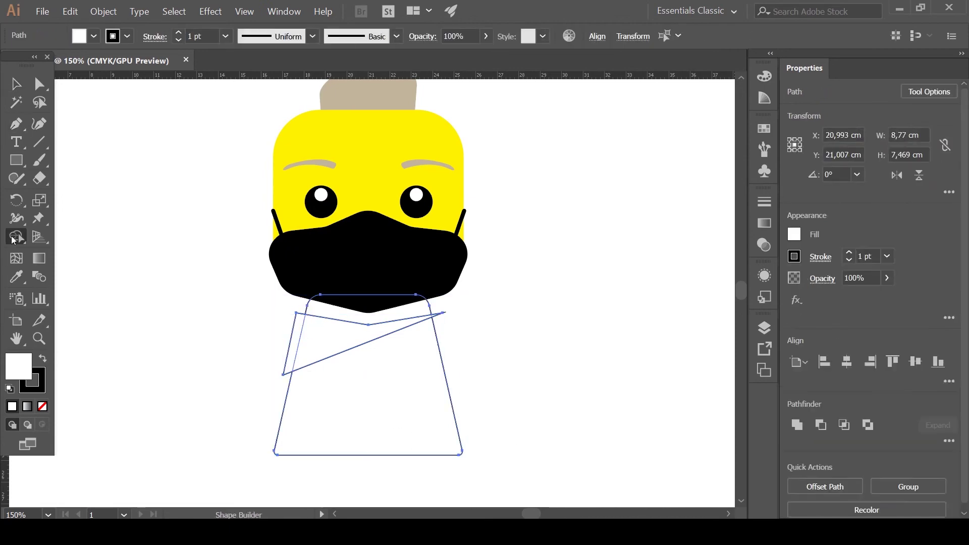
alt+click(290, 338)
alt+click(446, 312)
key(v)
click(289, 371)
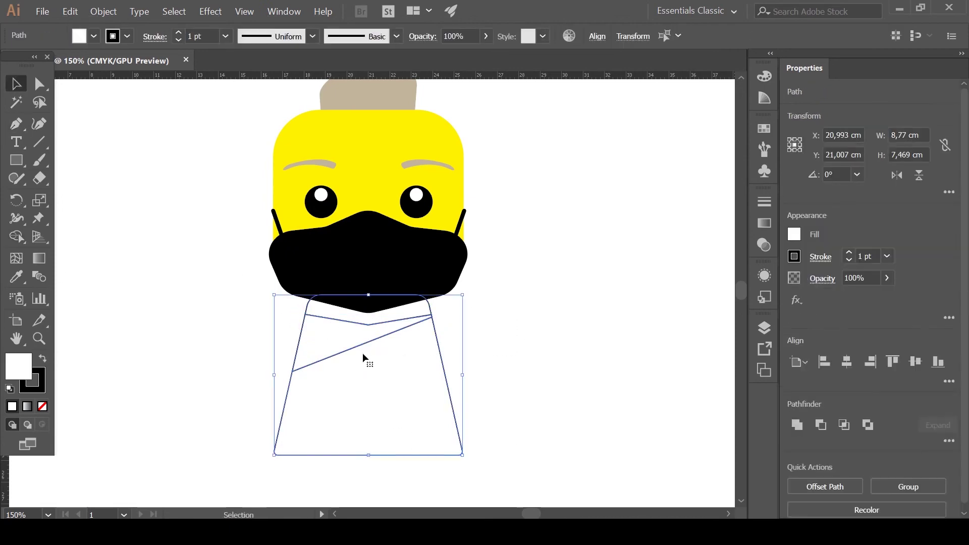
key(shift+m)
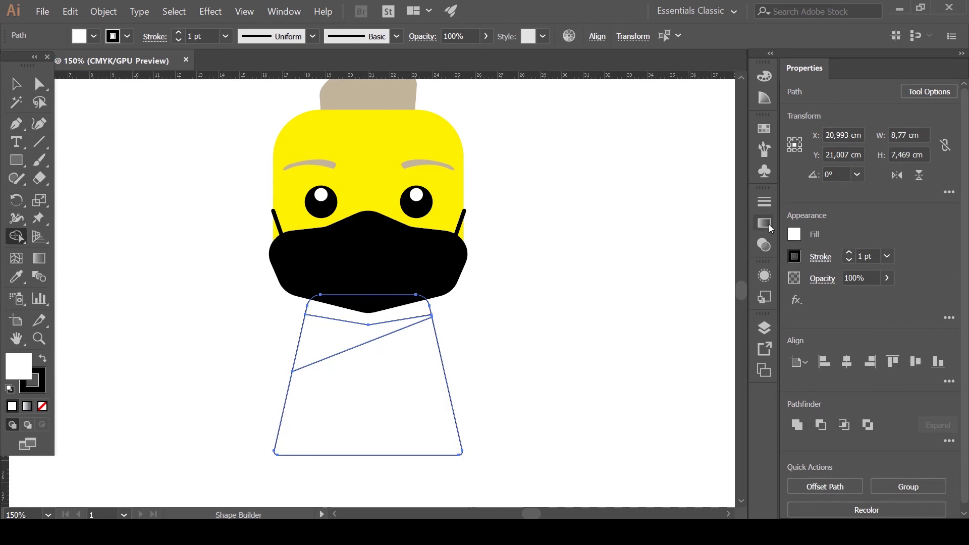
Move the torso slightly lower and select all its pieces.
key(v)
drag(442, 417, 443, 428)
click(476, 385)
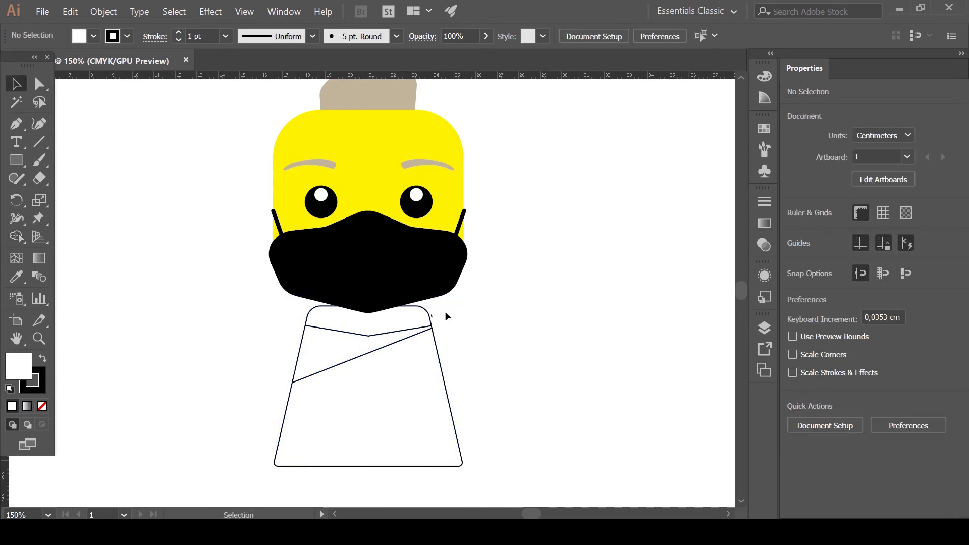
click(431, 326)
click(621, 350)
drag(452, 328, 394, 364)
Fill the sash orange and the collar dark grey with Shape Builder.
key(shift+m)
click(764, 129)
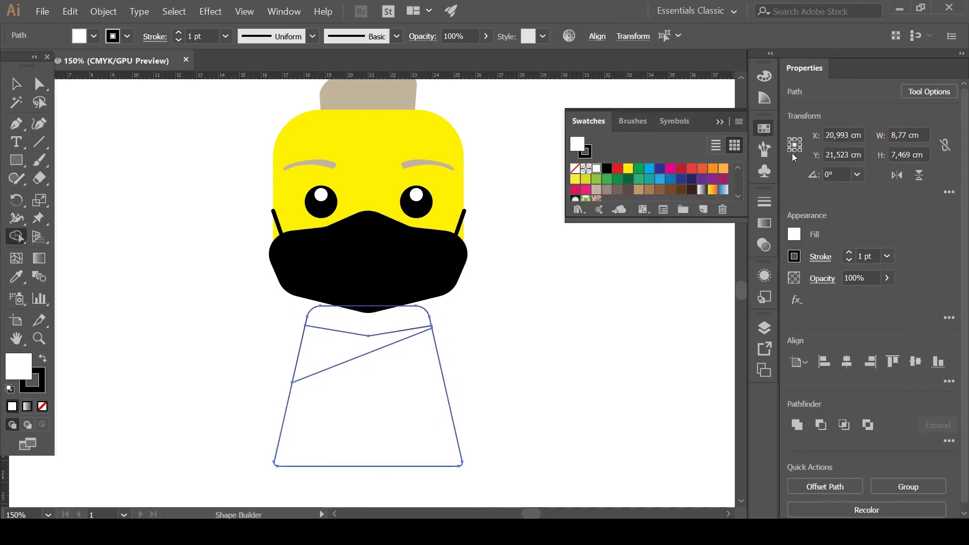
click(713, 168)
click(348, 353)
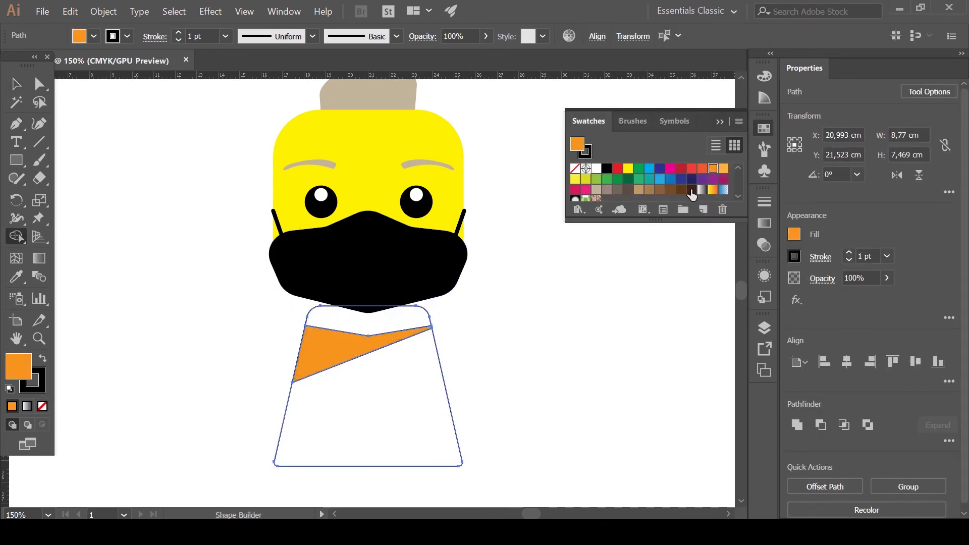
click(608, 169)
scroll(651, 182, down, 5)
click(353, 318)
Fill the remaining torso body light grey.
key(v)
click(156, 292)
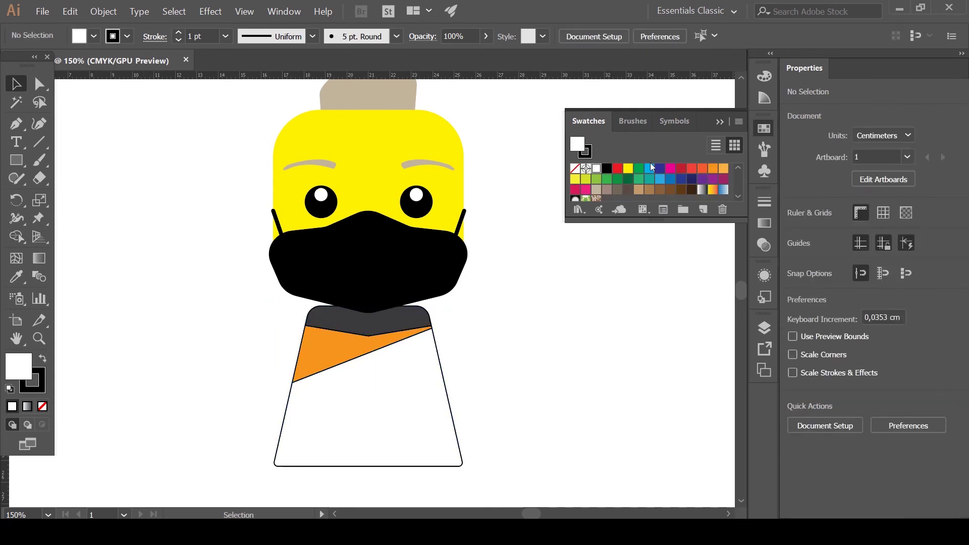
click(364, 345)
click(157, 267)
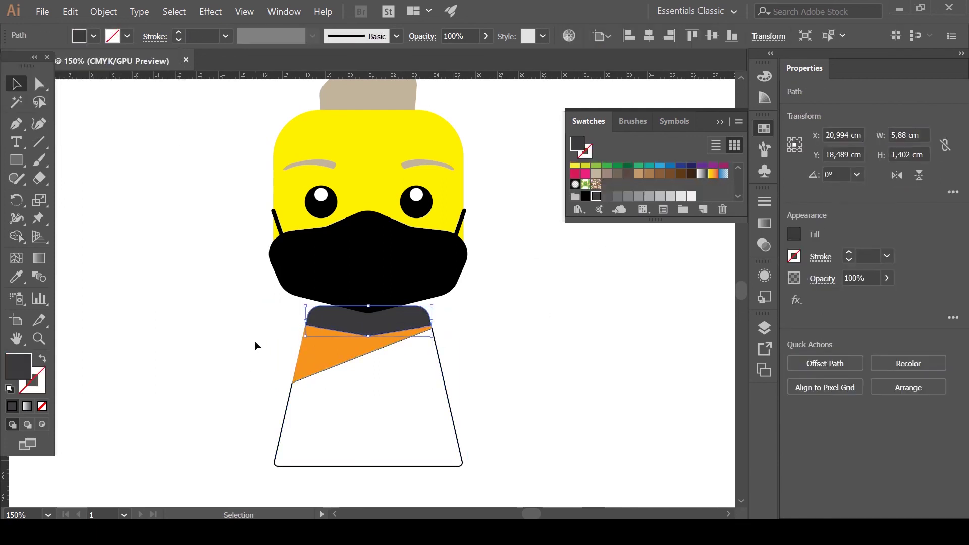
click(403, 429)
click(105, 105)
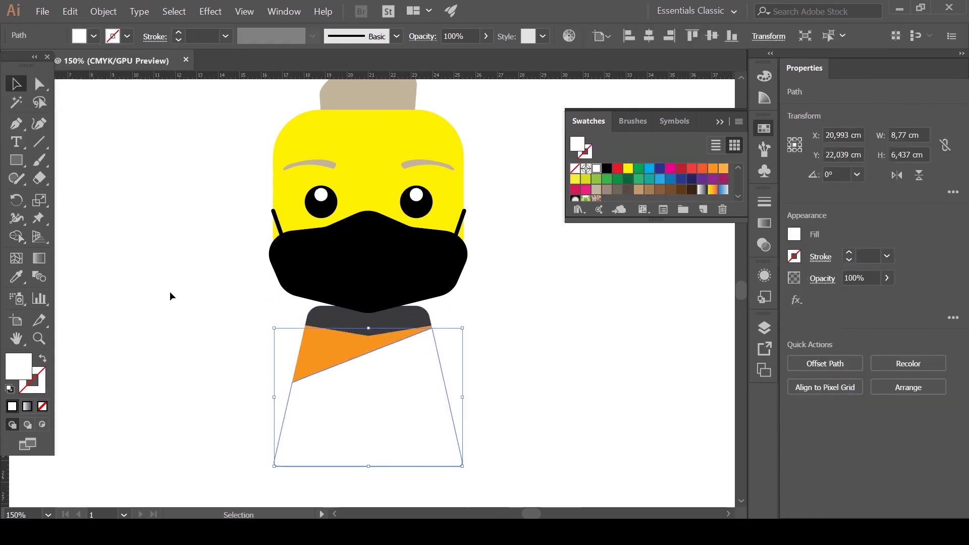
click(167, 277)
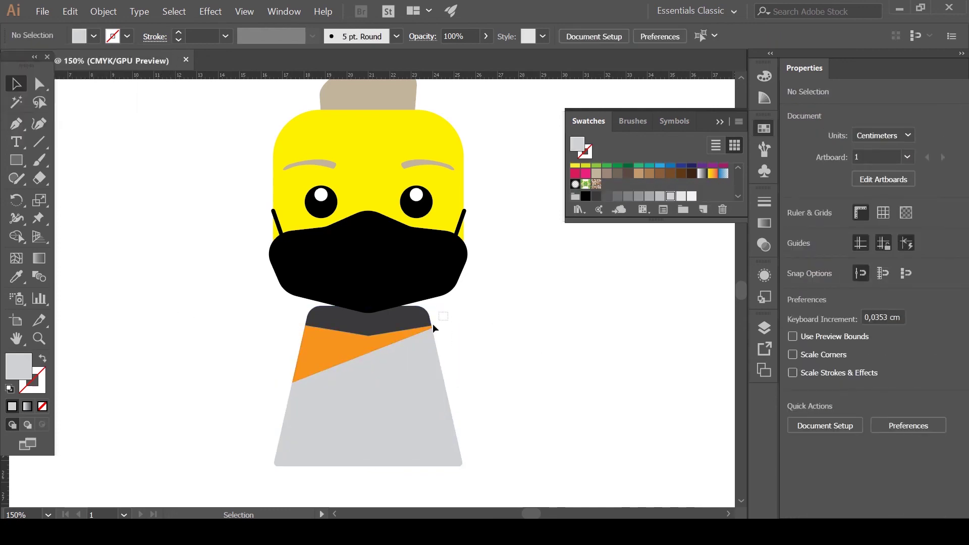